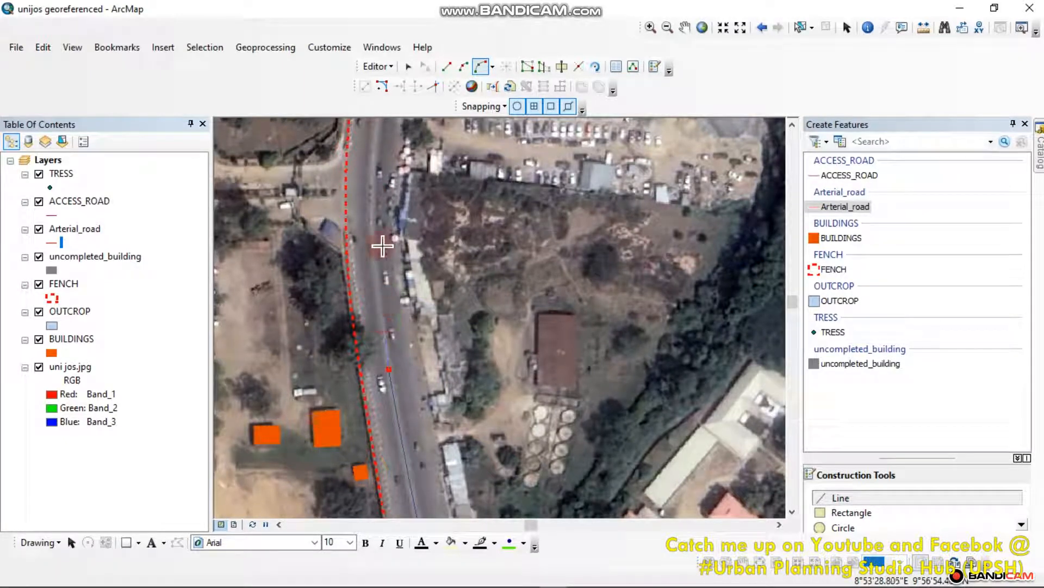
Step: Continue the Arterial_road line northward with arc segments along the middle of the road, up past the car park compound
click(392, 146)
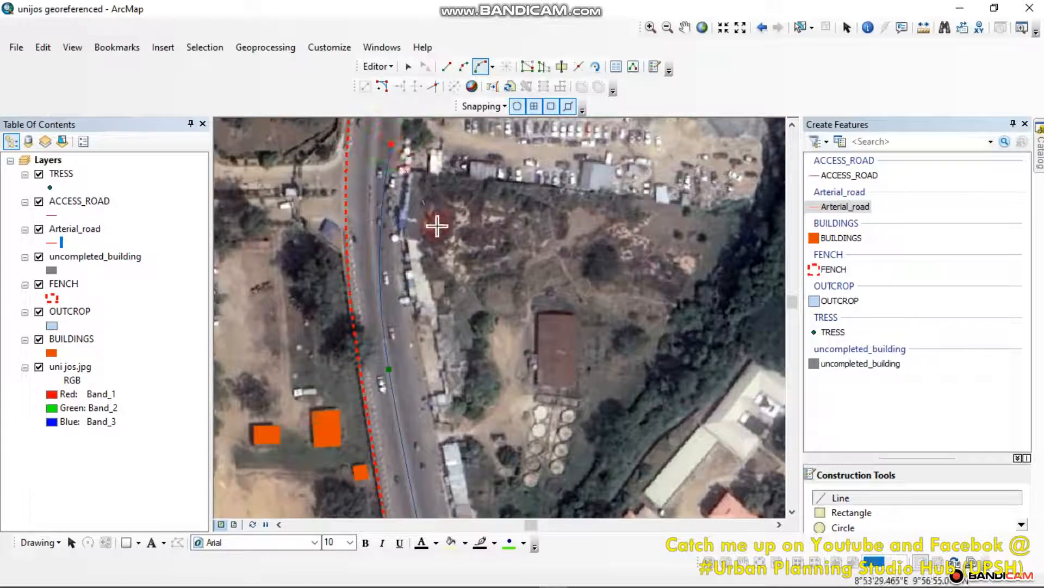
key(ctrl+z)
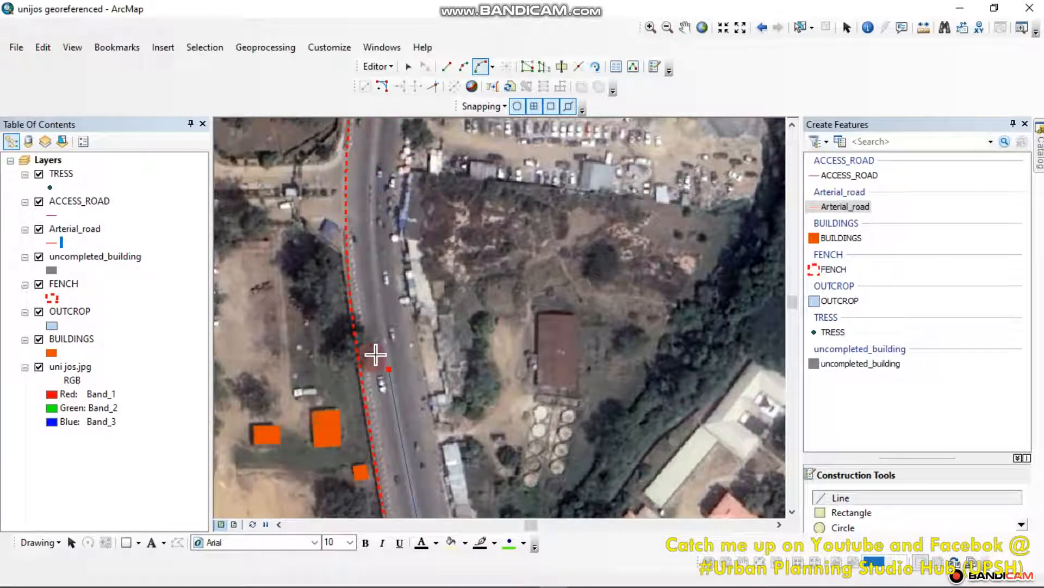
drag(379, 231, 378, 338)
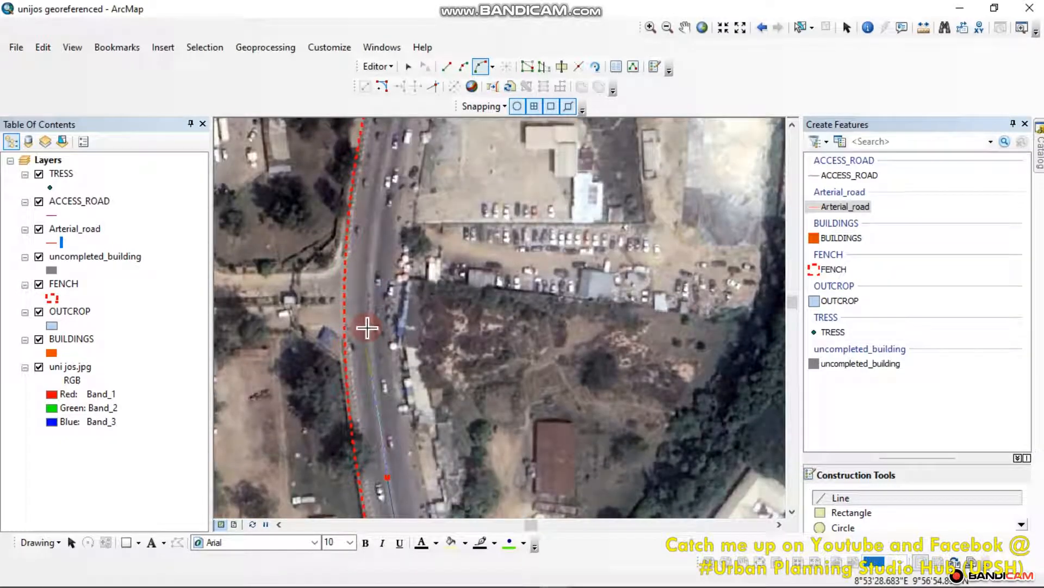
scroll(367, 327, down, 2)
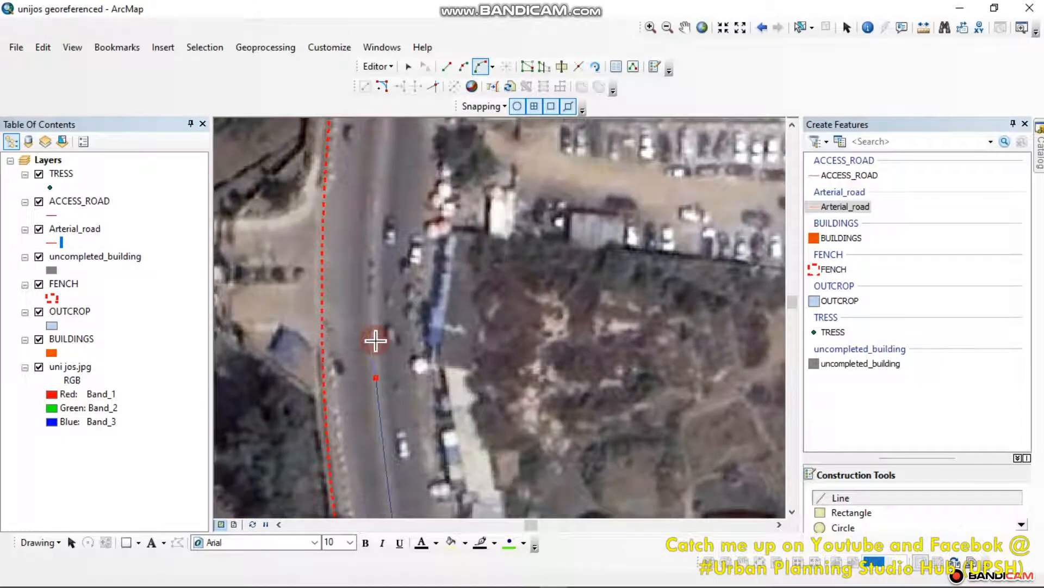
drag(384, 205, 392, 354)
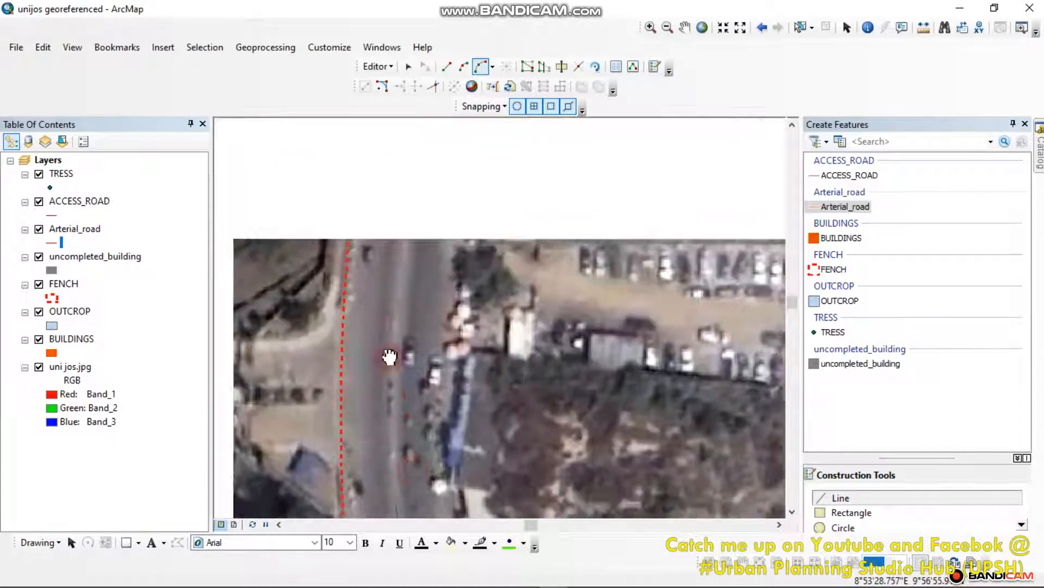
scroll(388, 358, up, 2)
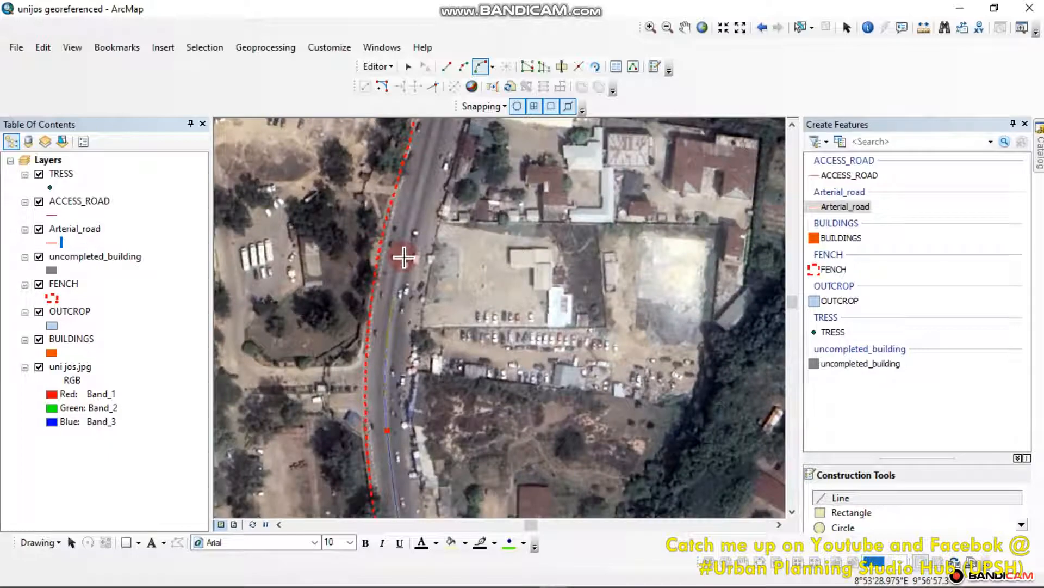
drag(408, 260, 396, 385)
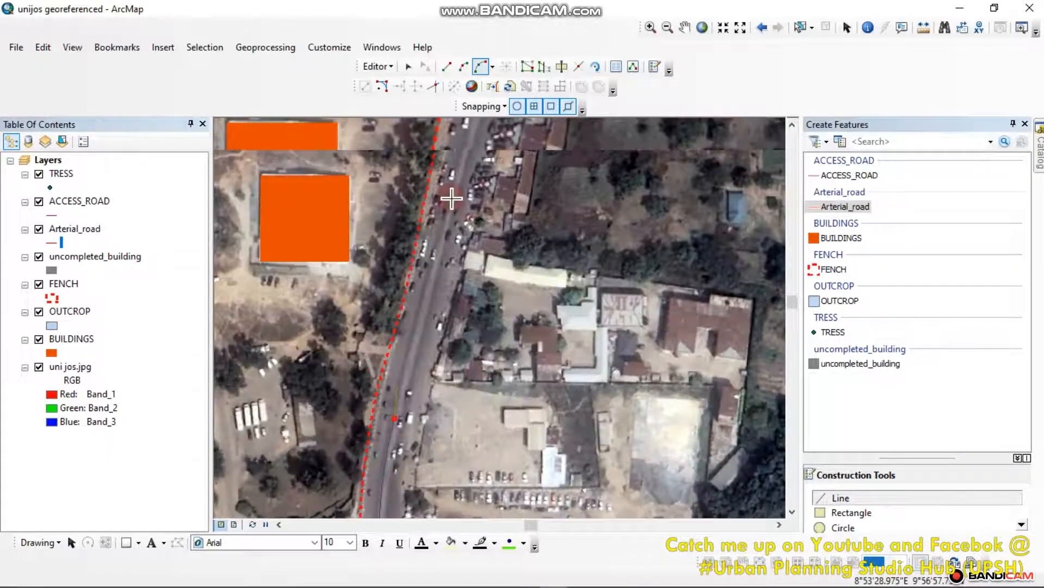
scroll(452, 198, down, 1)
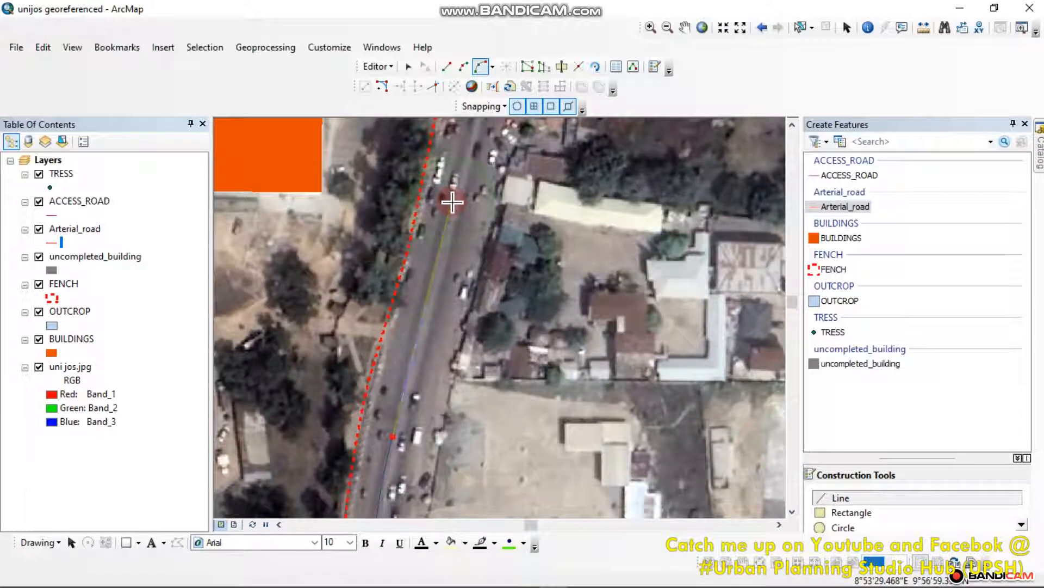
click(451, 202)
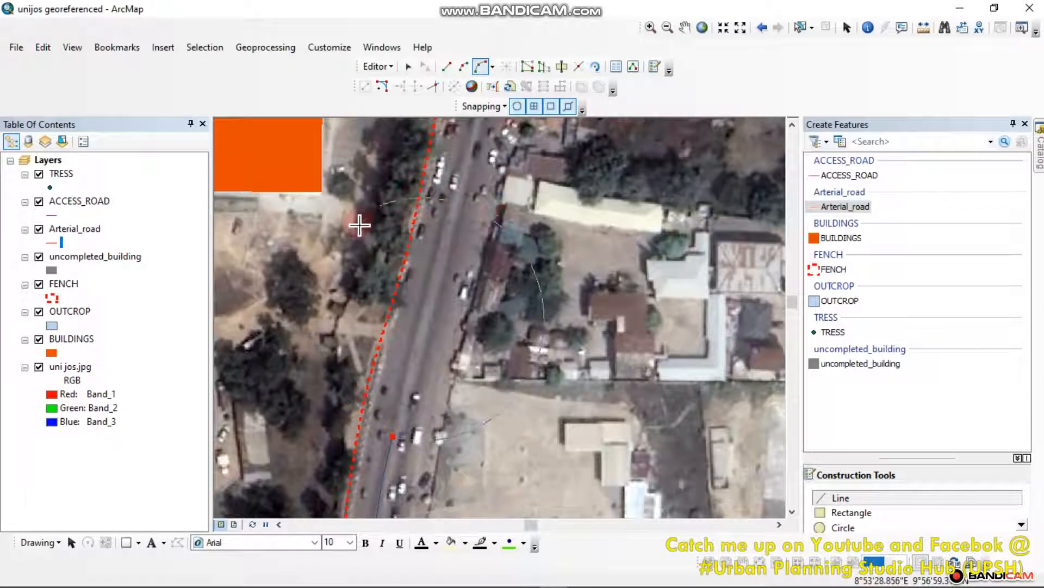
click(494, 201)
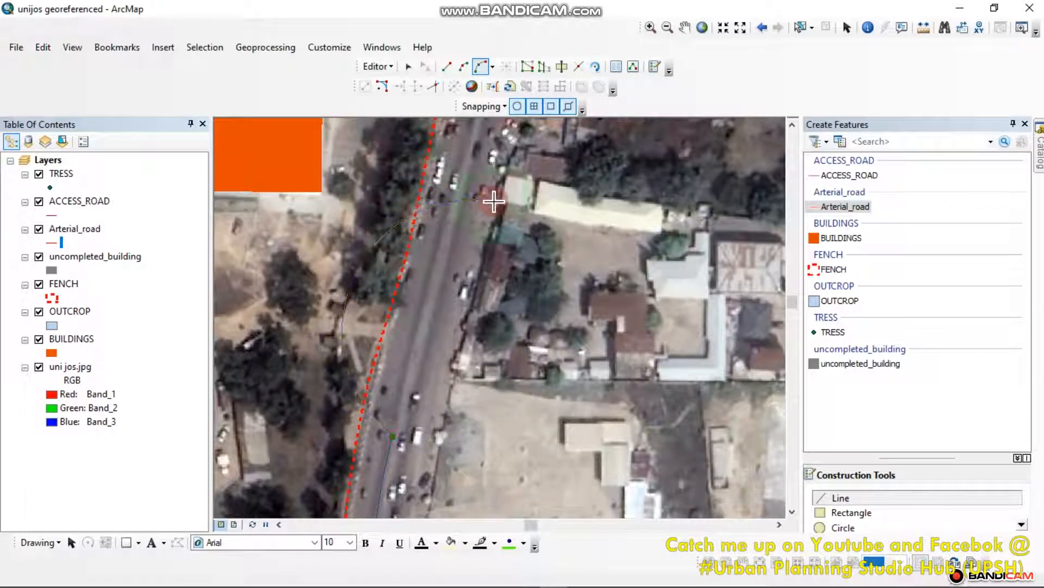
key(ctrl+z)
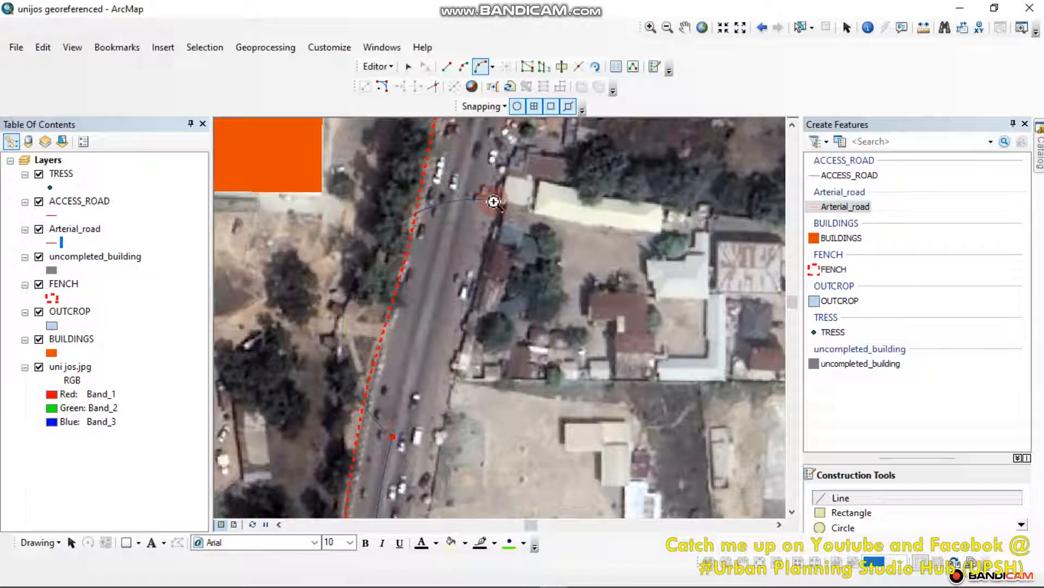
Step: Extend the Arterial_road line with arc segments along the road's median, past the large square building and the roadside sheds
click(453, 213)
drag(482, 184, 469, 347)
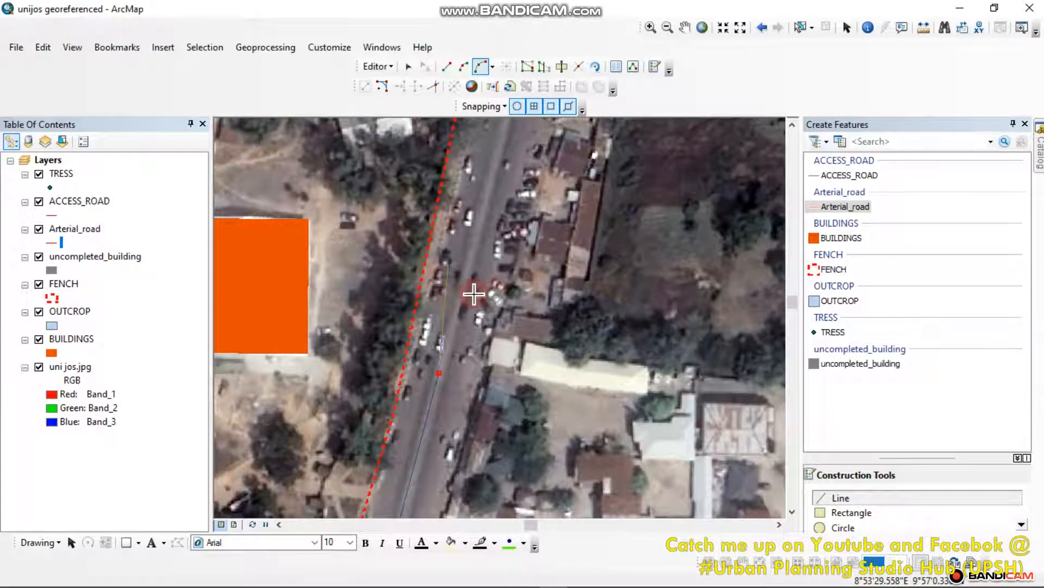
mouse_move(500, 154)
mouse_down()
mouse_move(473, 294)
mouse_move(493, 248)
mouse_up()
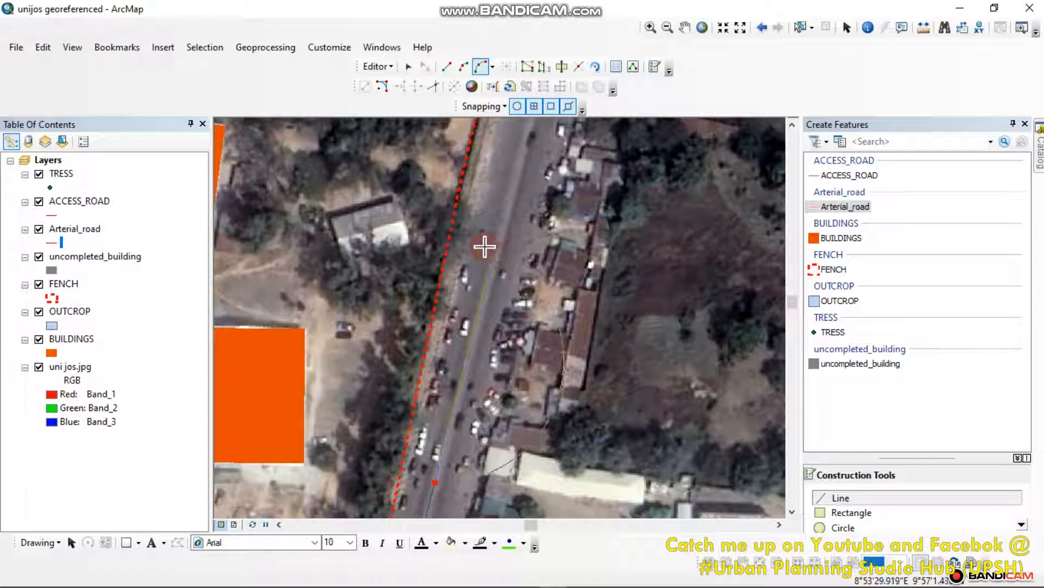
click(484, 246)
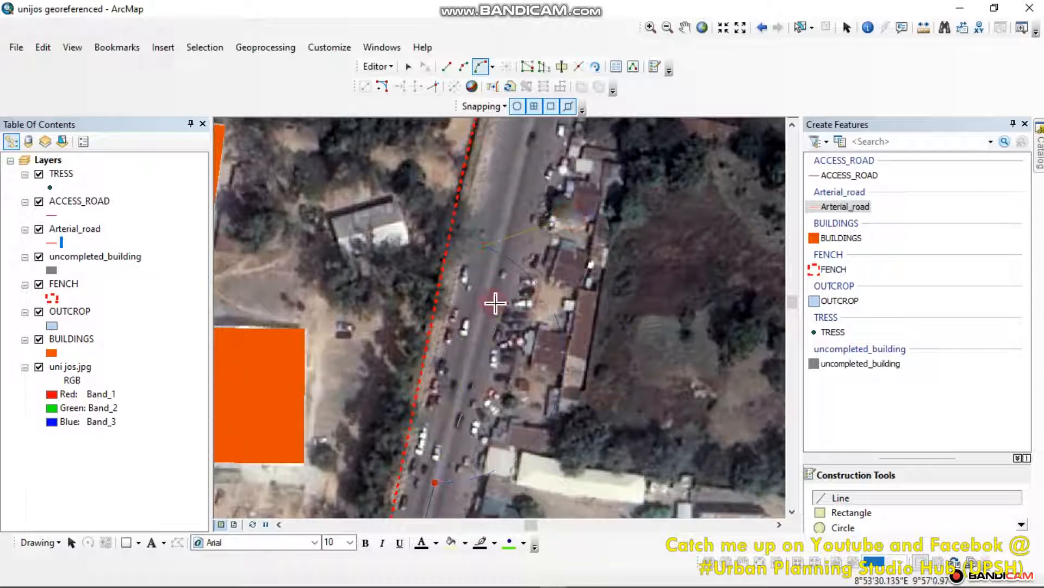
key(ctrl+z)
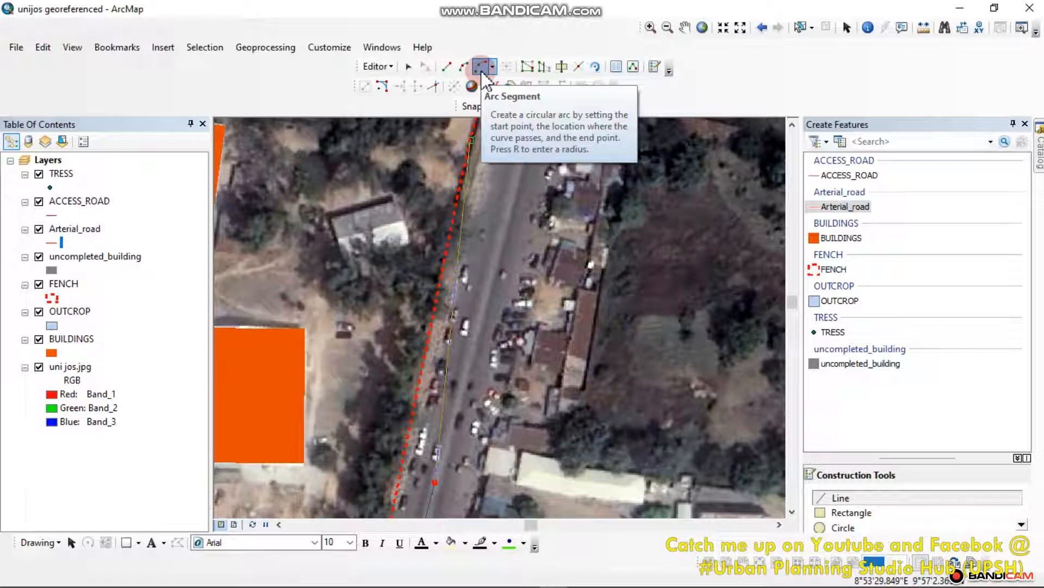
click(447, 67)
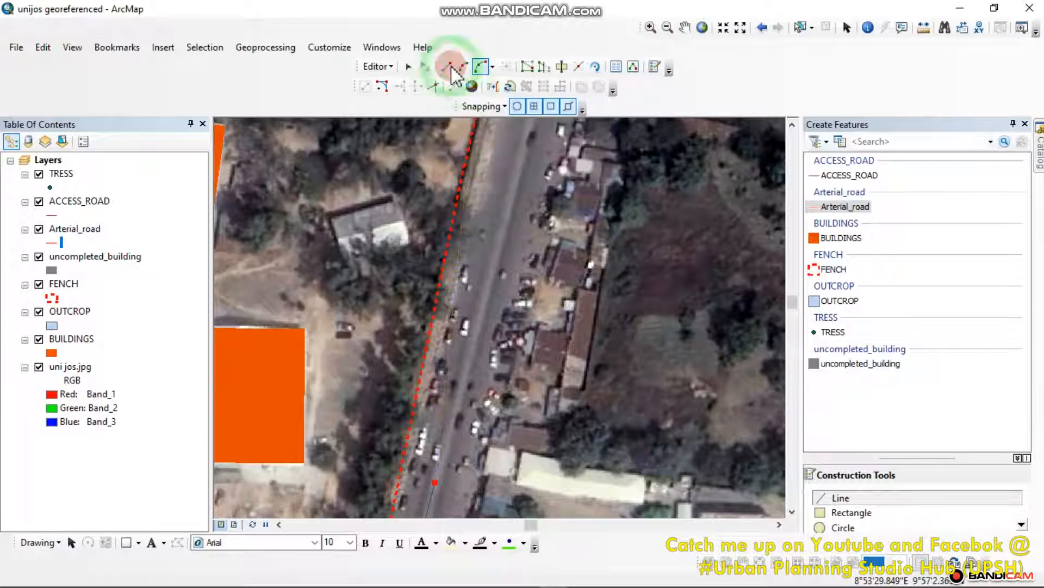
click(481, 311)
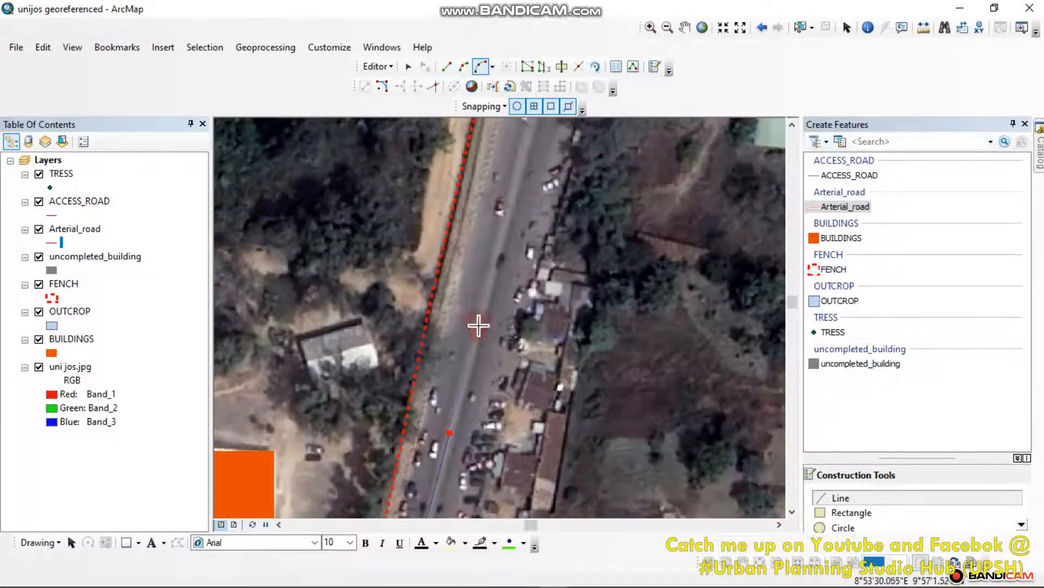
drag(496, 223, 469, 349)
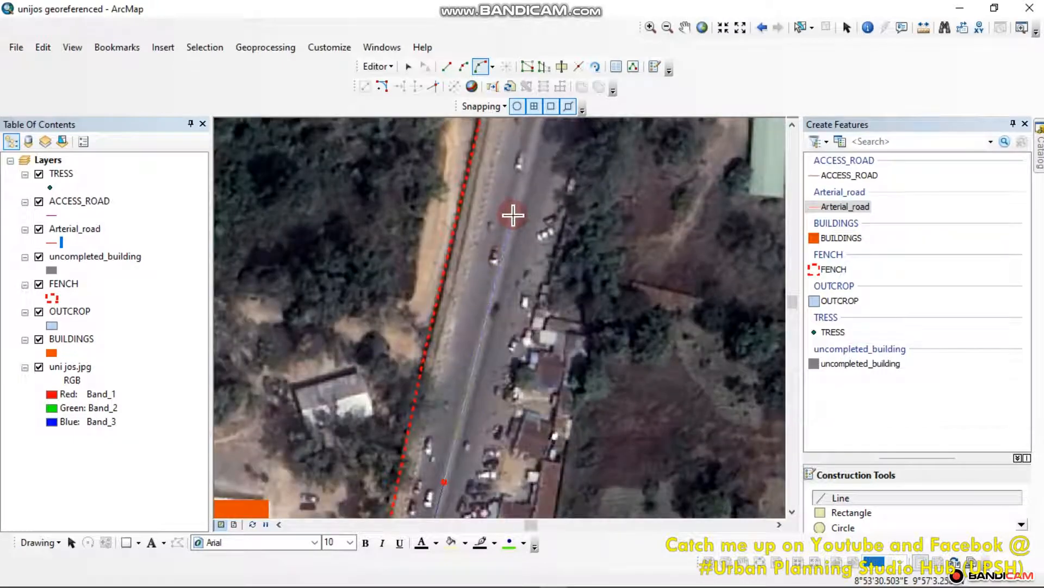
Step: Trace the Arterial_road line farther north along the fence, up to the stretch beside the courtyard building
click(513, 215)
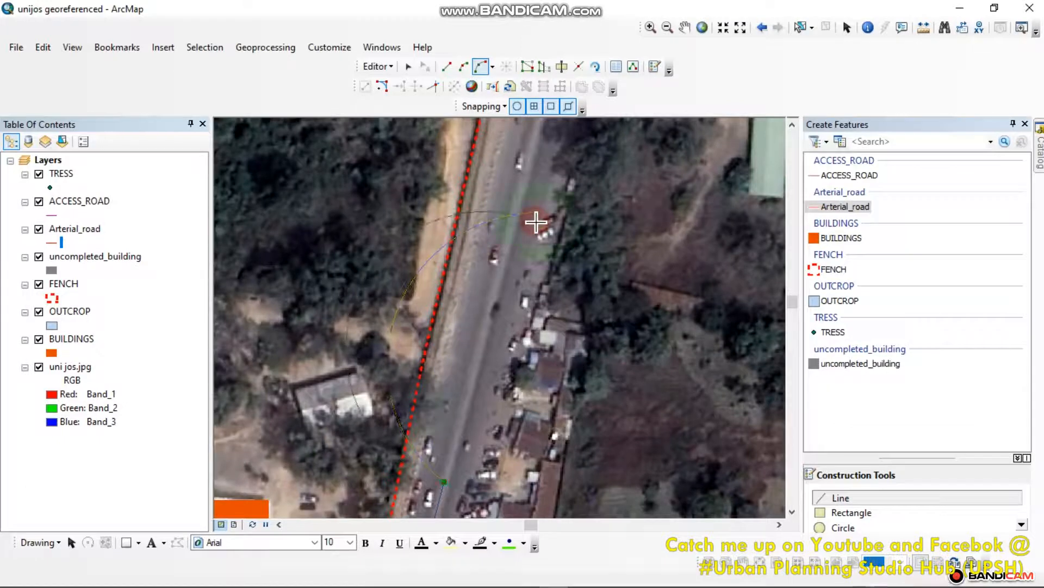
click(519, 205)
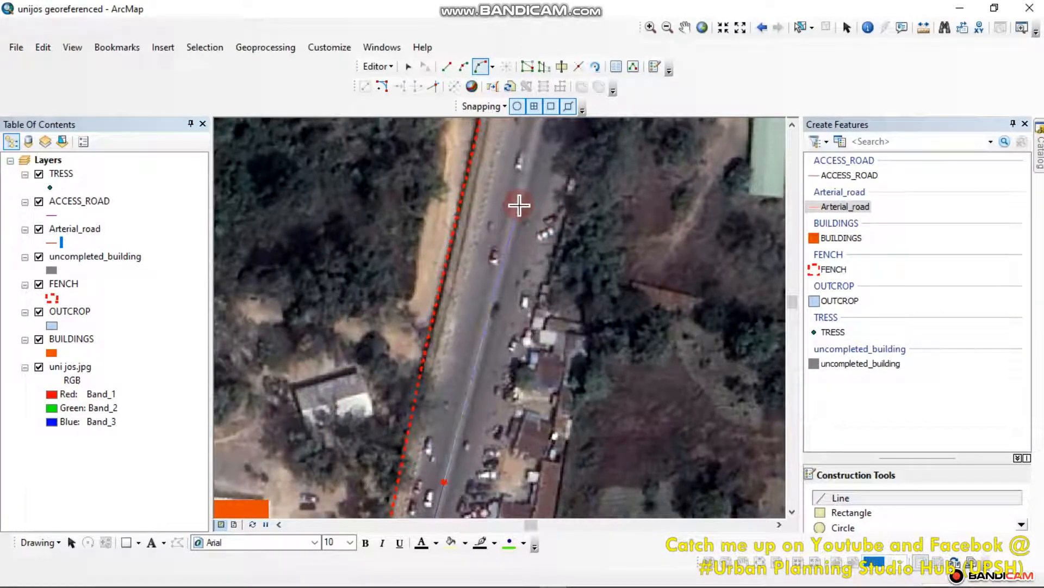
click(519, 206)
drag(520, 259, 505, 443)
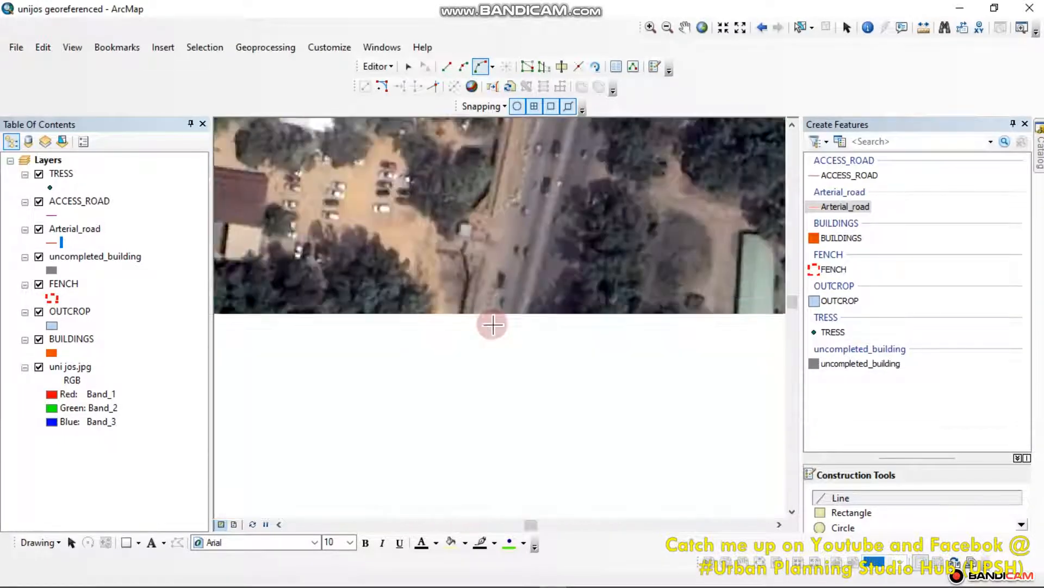
drag(526, 266, 467, 462)
click(526, 267)
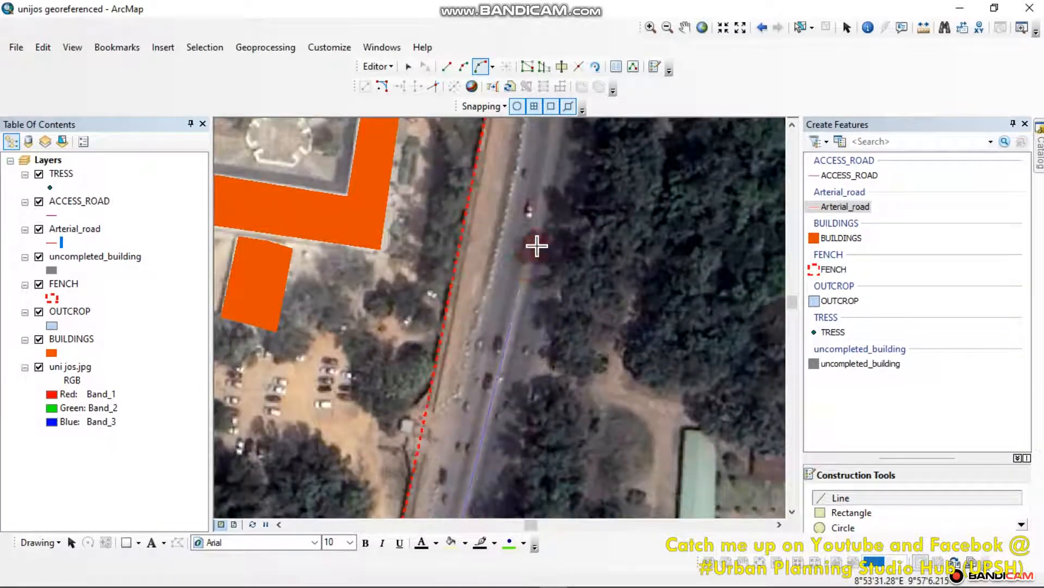
drag(536, 279, 527, 490)
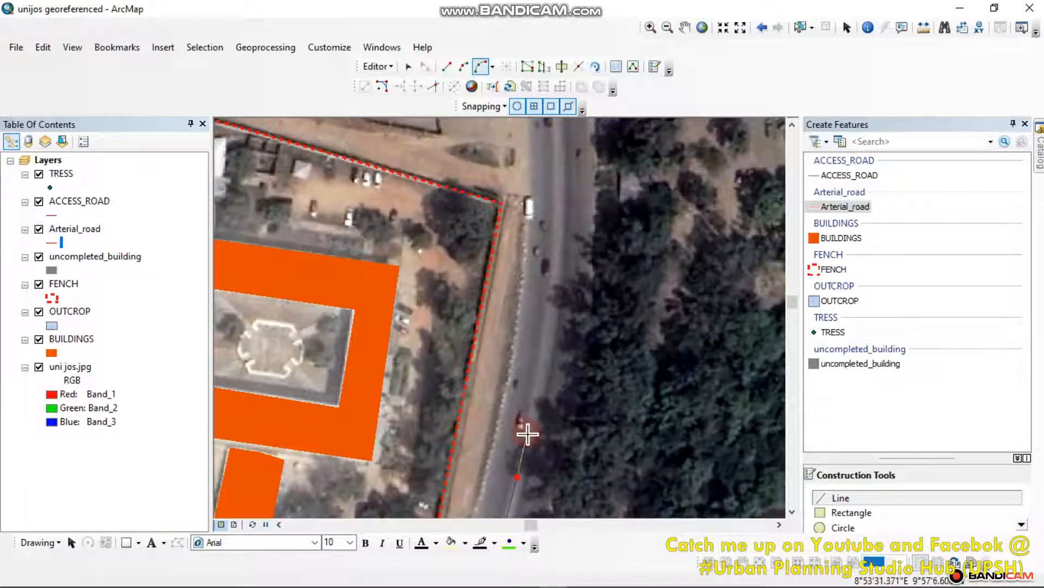
Step: Trace the Arterial_road line past the fence's northeast corner to the image's northern edge and finish the sketch
click(561, 186)
drag(561, 186, 584, 427)
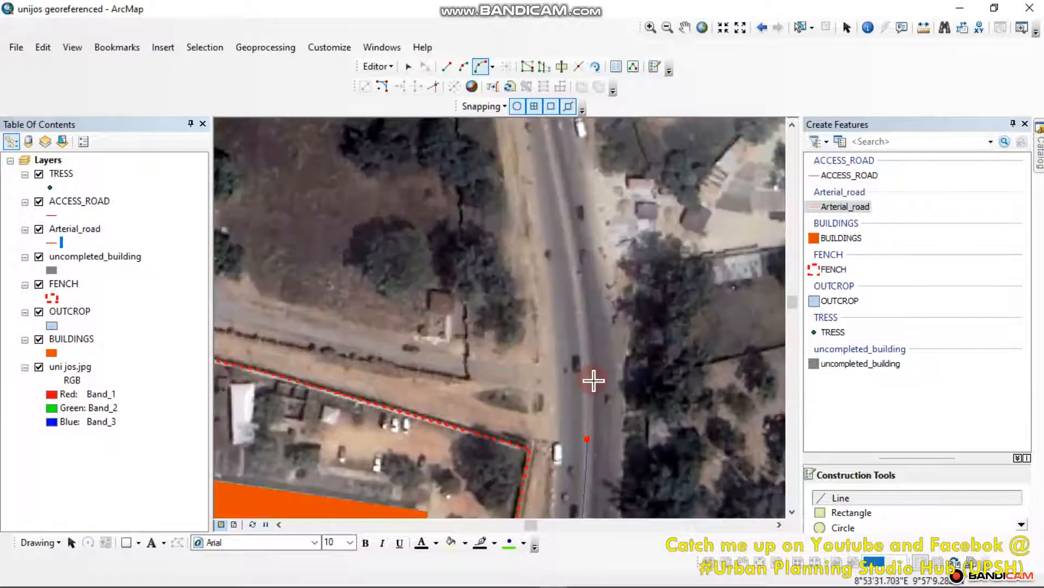
click(576, 268)
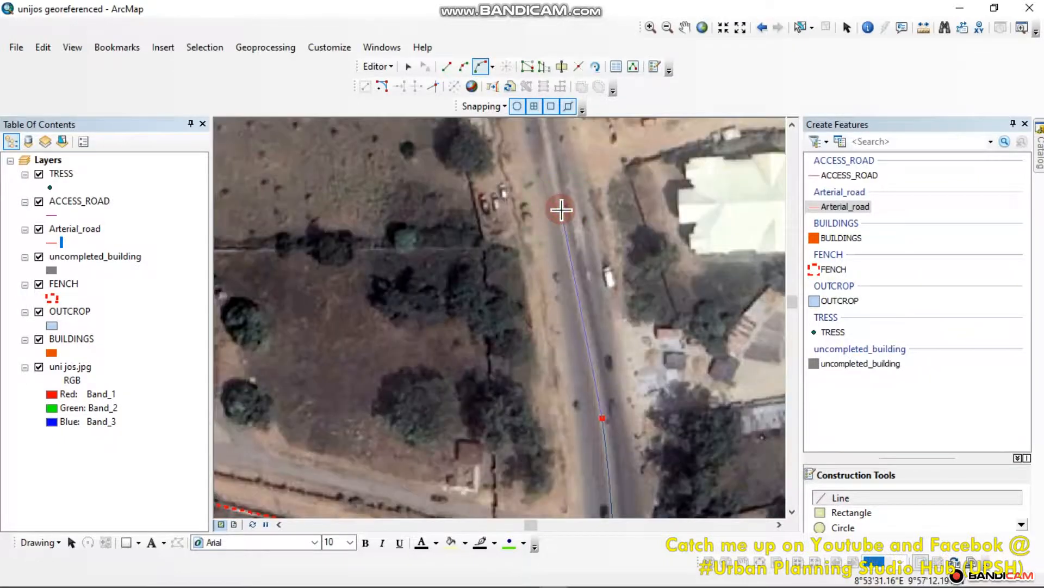
click(561, 210)
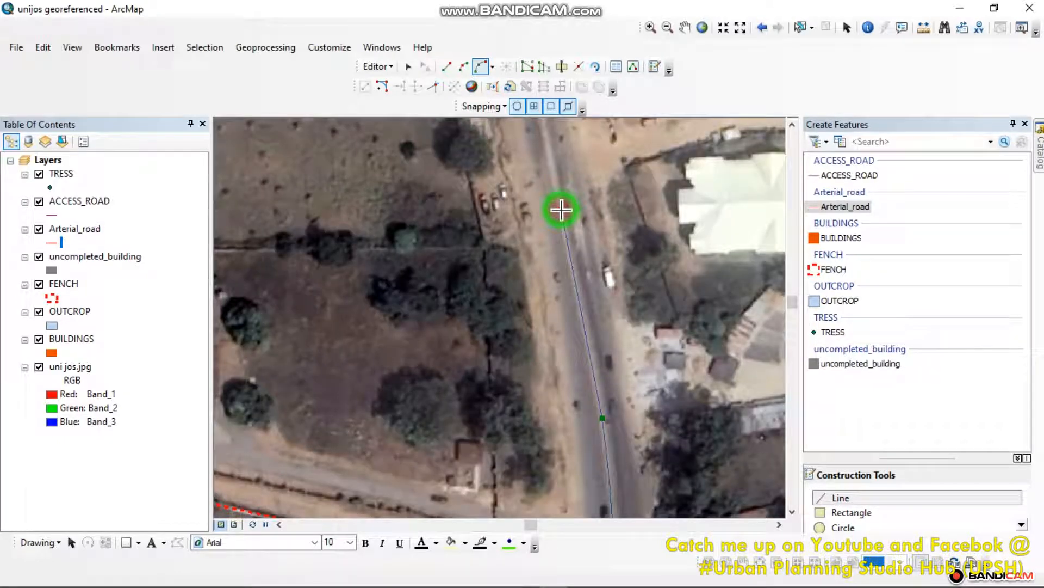
drag(562, 210, 581, 350)
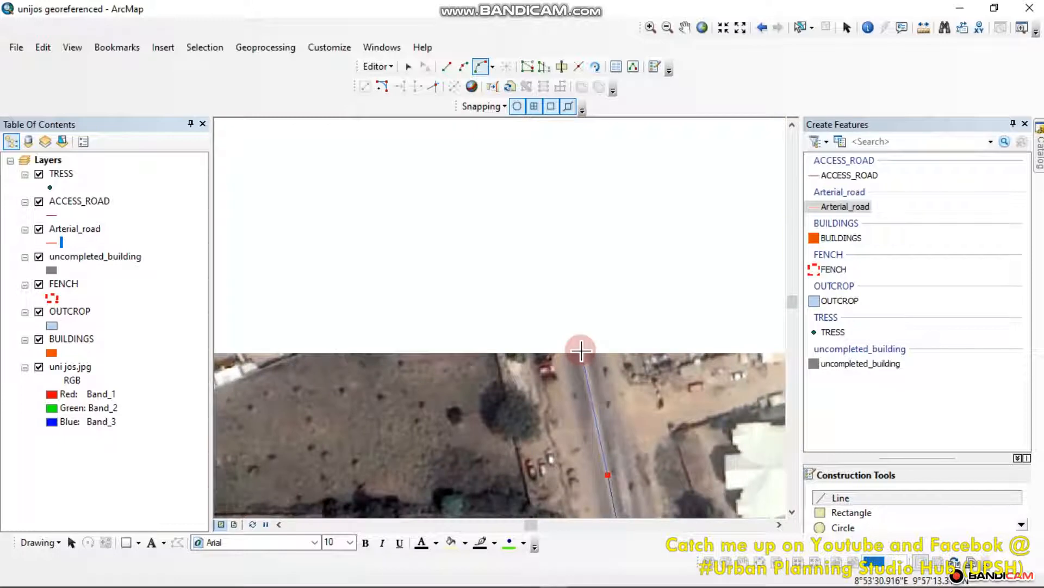
click(581, 350)
right_click(594, 268)
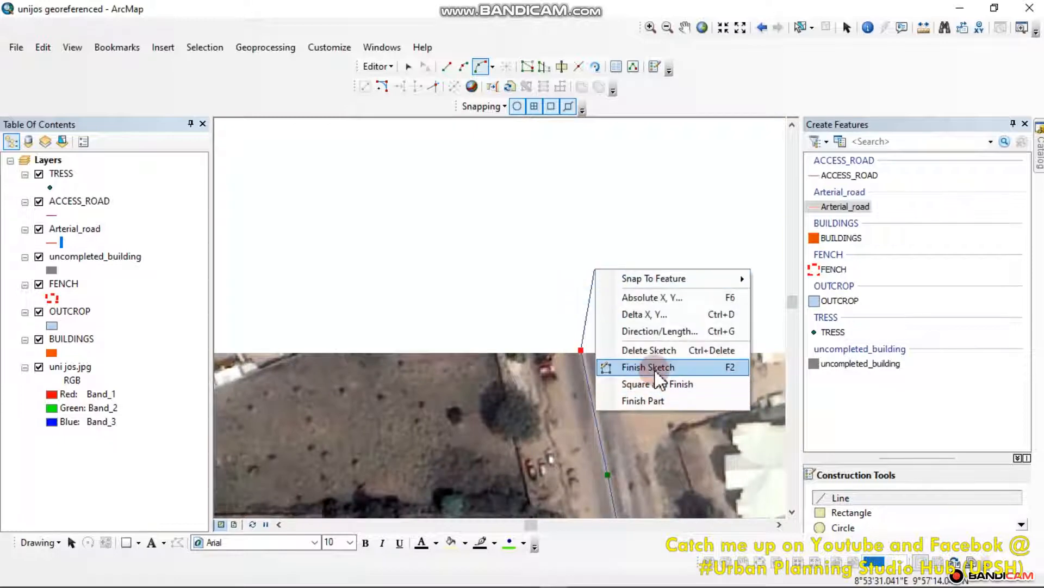
click(656, 368)
Step: Deselect the newly digitized arterial road in the full map view
scroll(583, 304, up, 5)
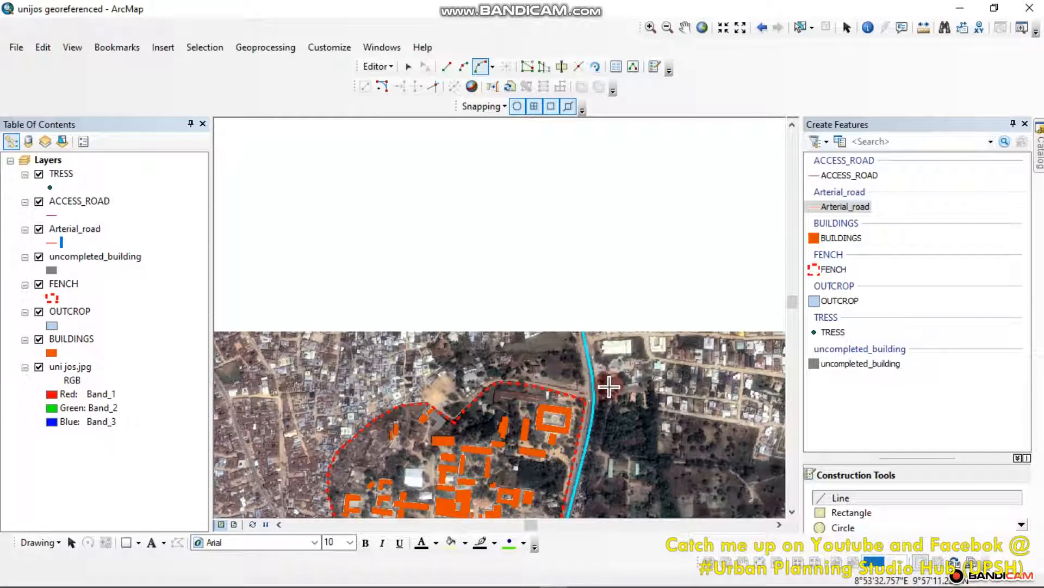
scroll(609, 387, up, 3)
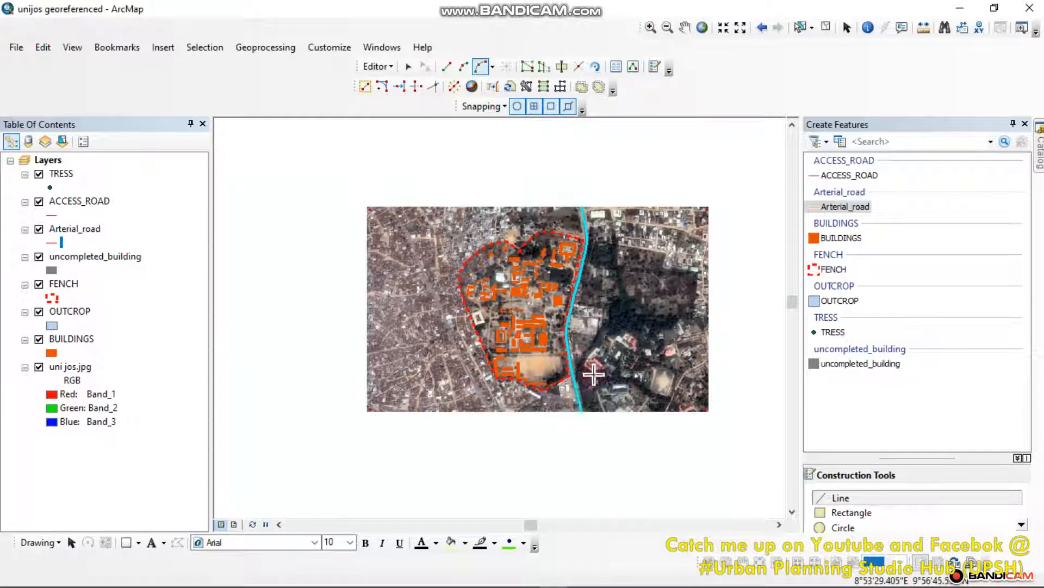
click(540, 185)
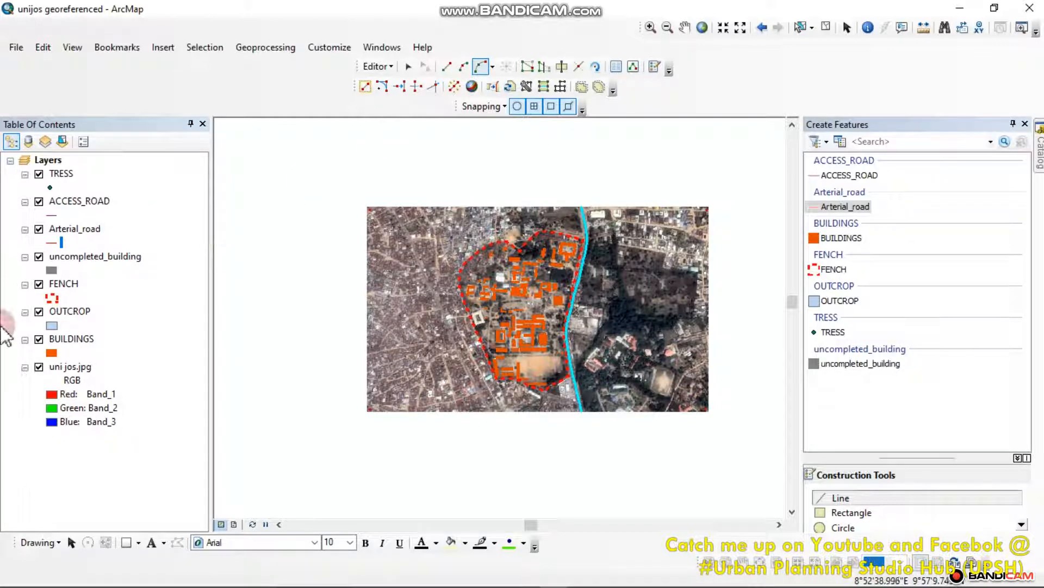
click(408, 66)
click(423, 162)
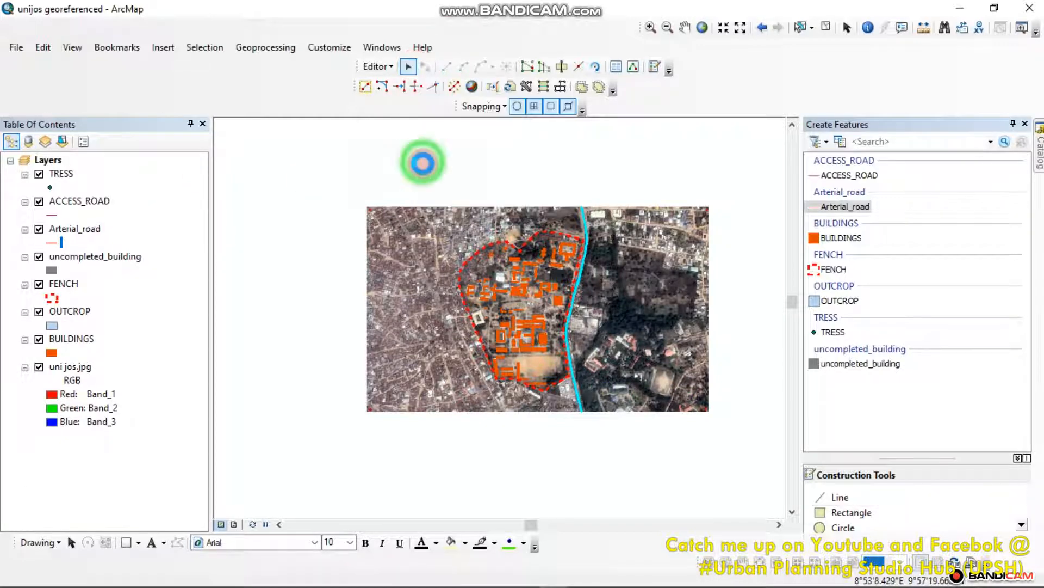
Step: Hide the uni jos.jpg base image and review the arterial road against the fence and buildings
click(39, 367)
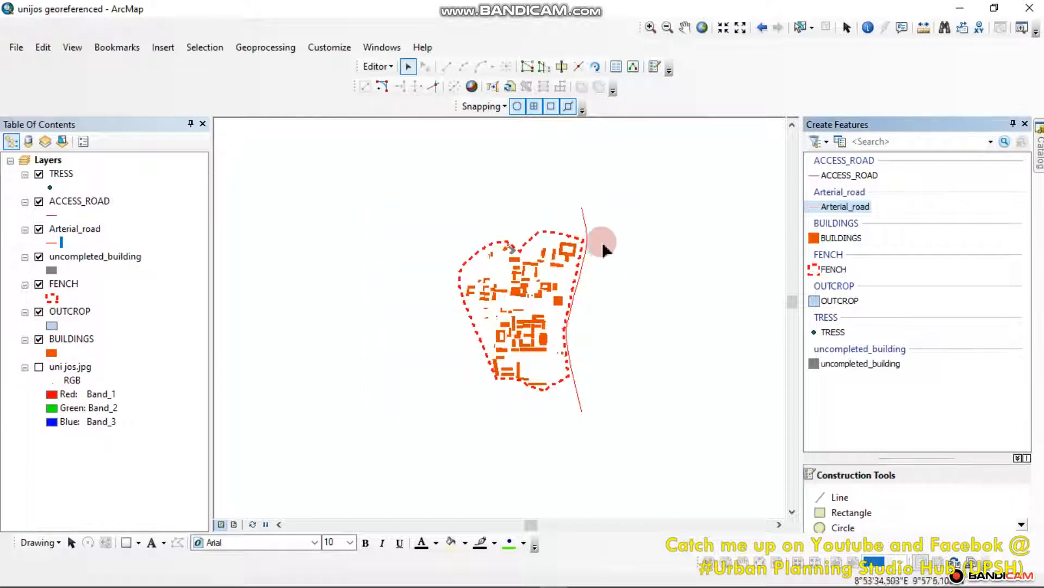
scroll(602, 242, down, 5)
scroll(734, 163, up, 3)
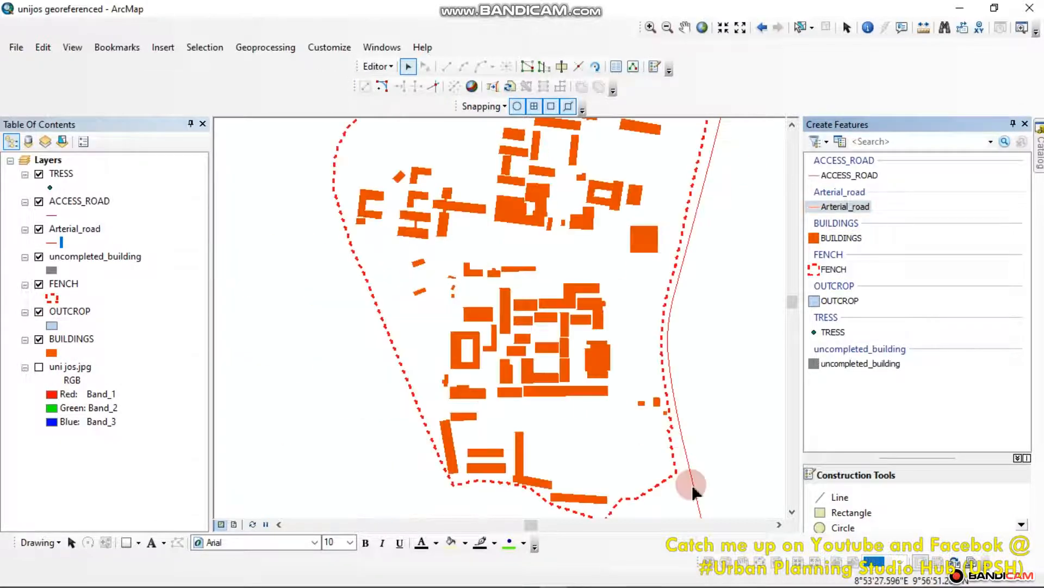
scroll(536, 289, down, 1)
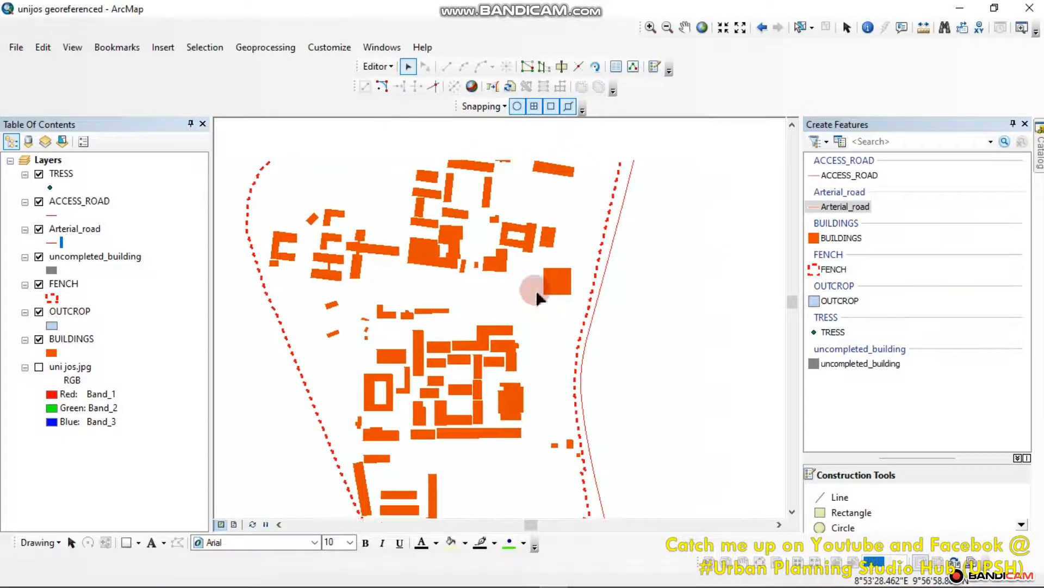
Step: Show the uni jos.jpg base image again beneath the digitized campus layers
click(38, 367)
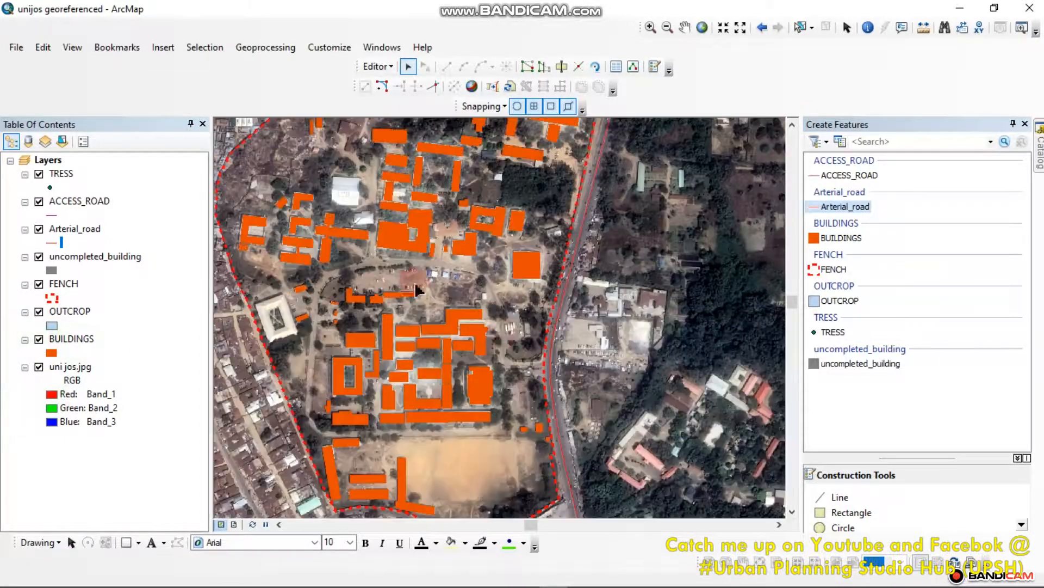
drag(472, 251, 509, 335)
drag(649, 349, 671, 453)
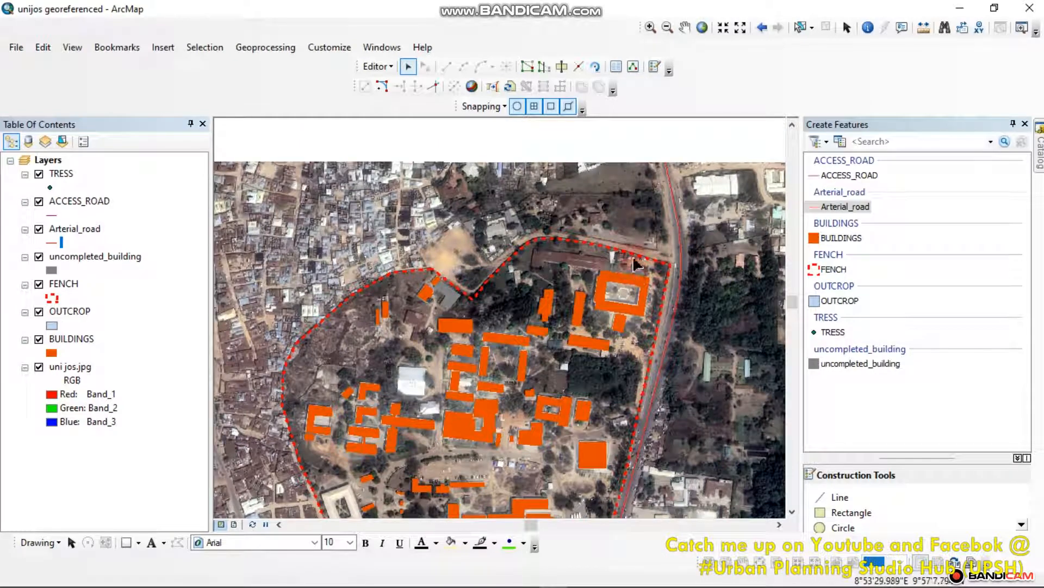
Step: Set the line colour of the ACCESS_ROAD layer to yellow
click(805, 175)
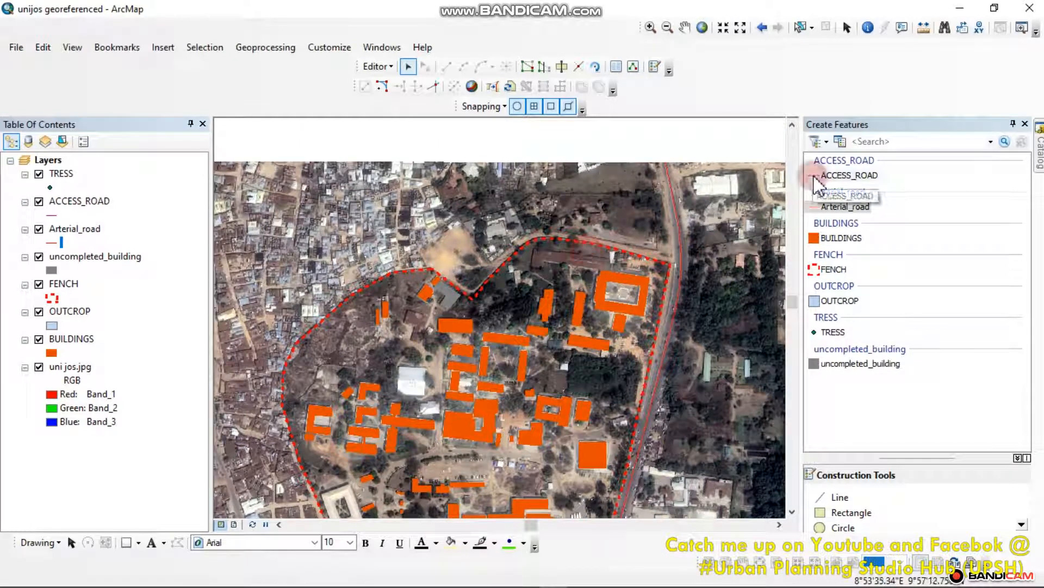
click(52, 214)
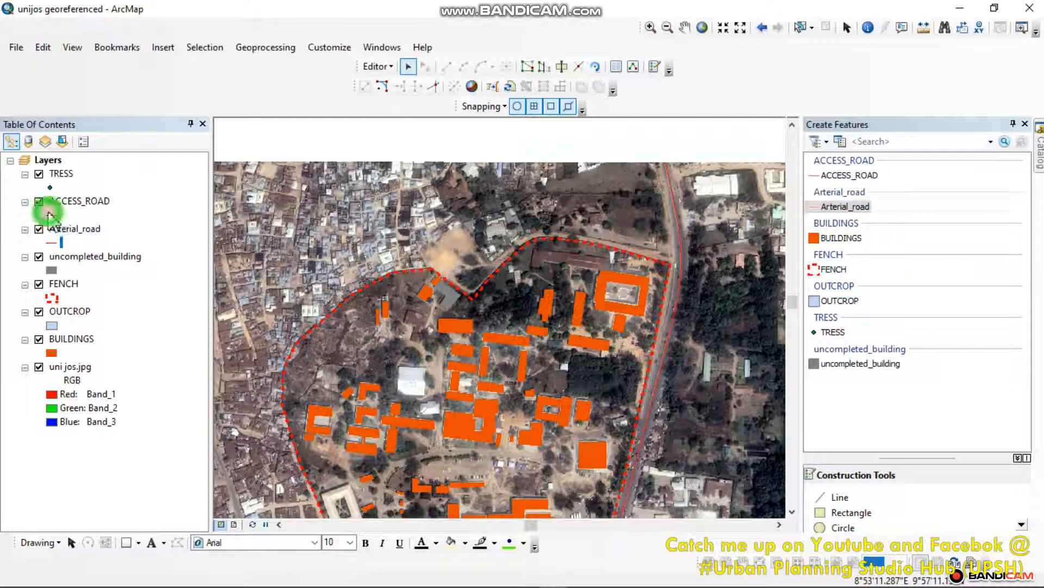
click(580, 143)
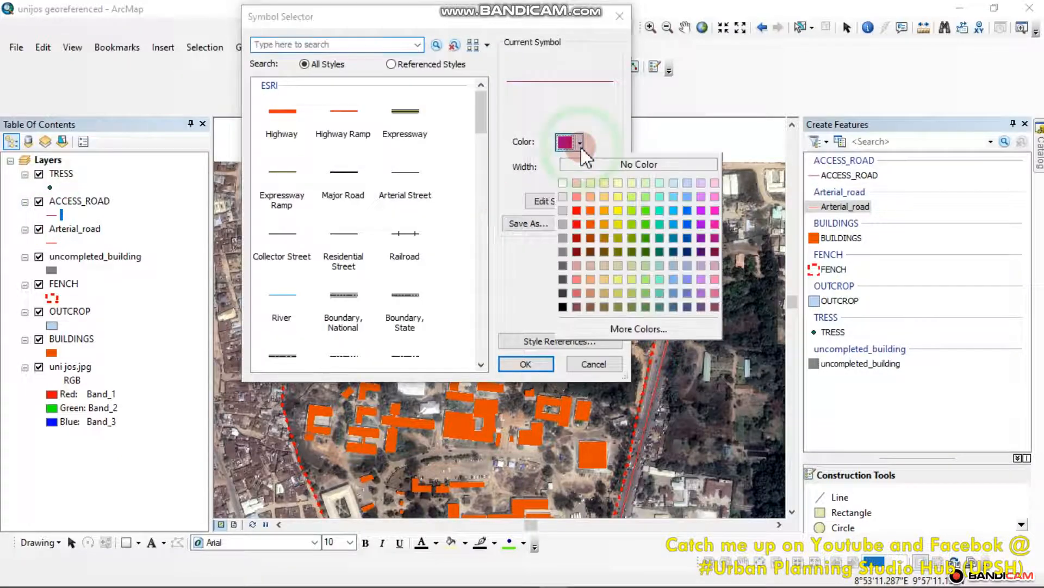
click(618, 211)
click(525, 363)
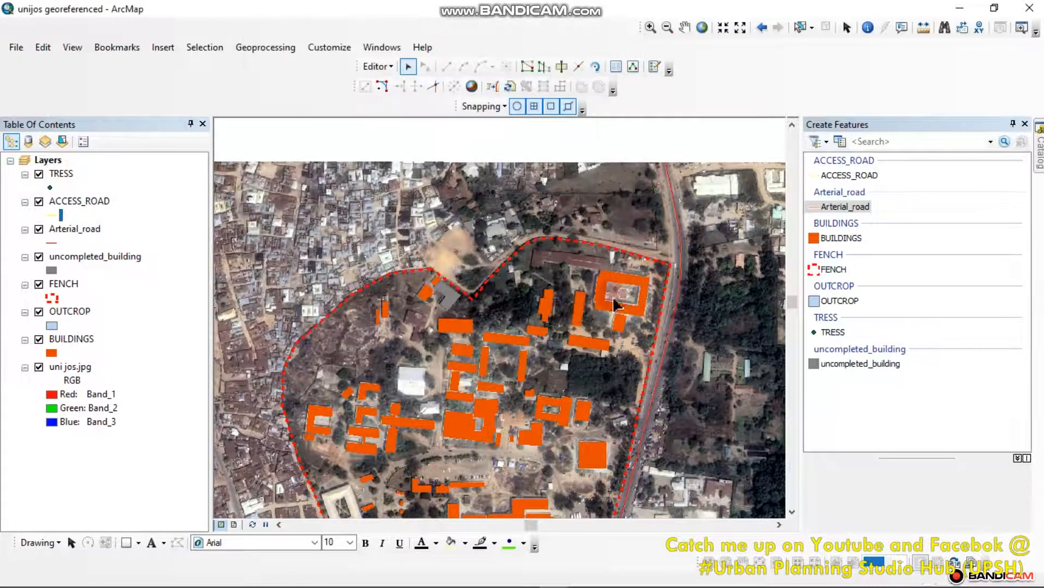
Step: Start an ACCESS_ROAD line with a curved segment tool, snapped to the arterial road beside the fence's northeast corner
scroll(514, 315, up, 3)
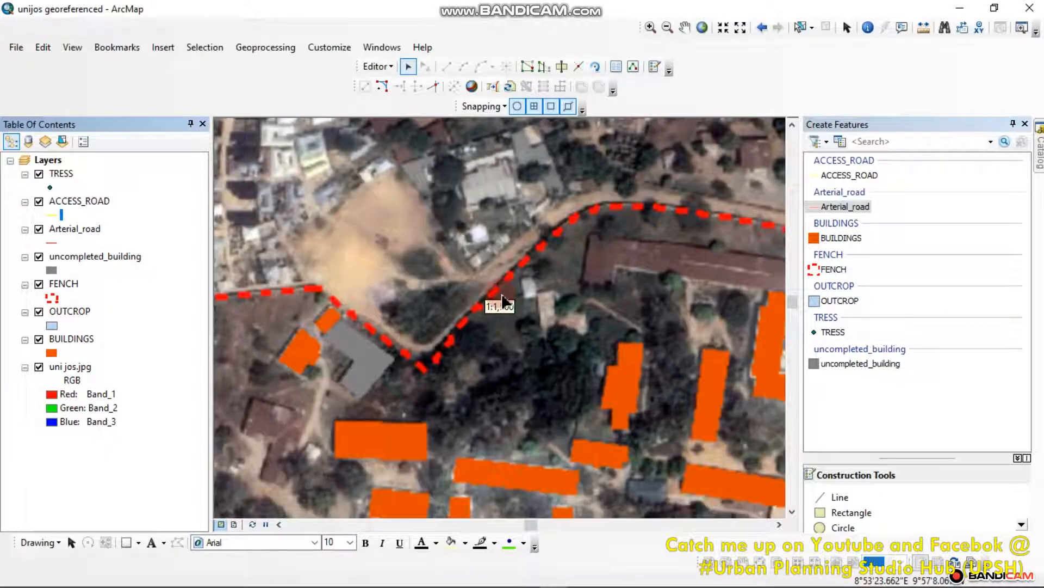
drag(702, 258, 492, 264)
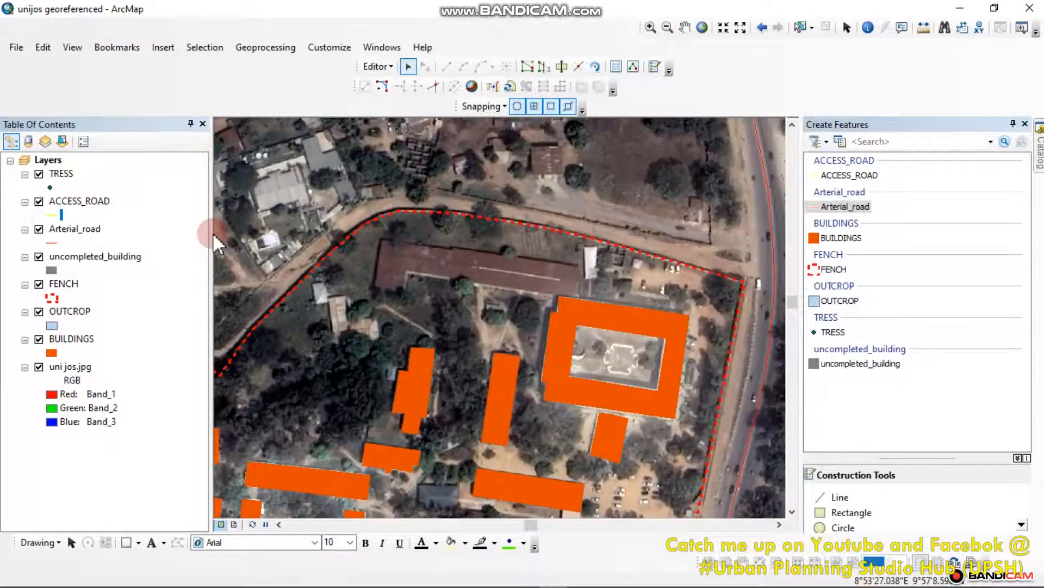
drag(213, 233, 161, 258)
click(856, 175)
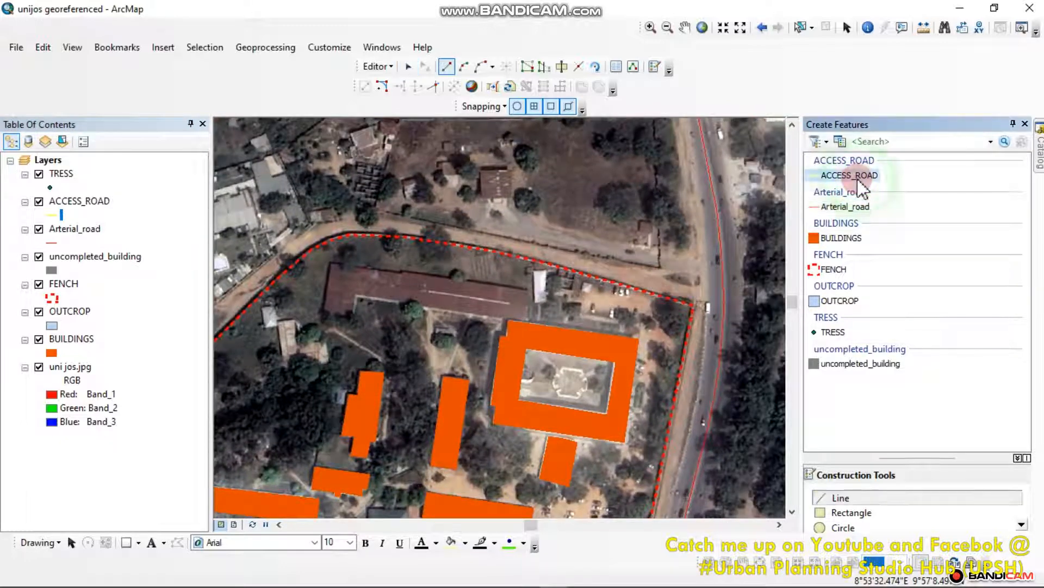
click(480, 67)
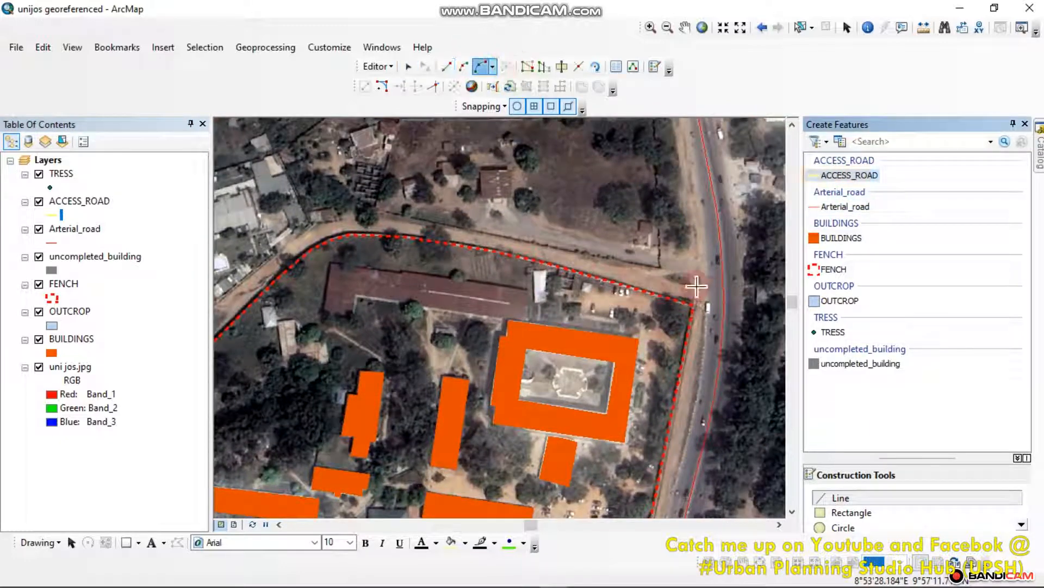
scroll(697, 285, up, 2)
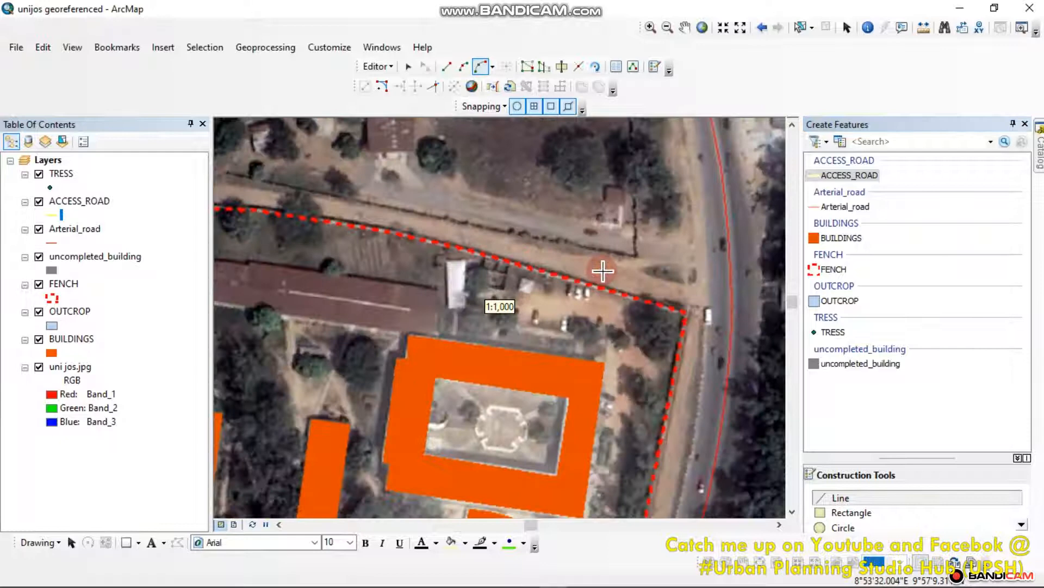
click(732, 292)
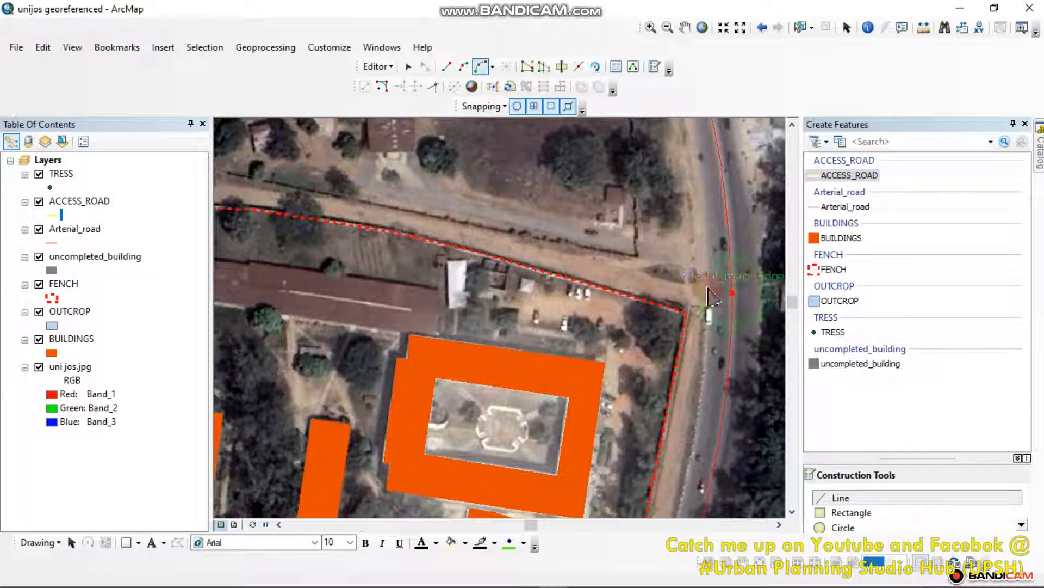
Step: Trace the ACCESS_ROAD line westward along the dirt road outside the northern fence, past the small white-roofed building
drag(634, 279, 744, 296)
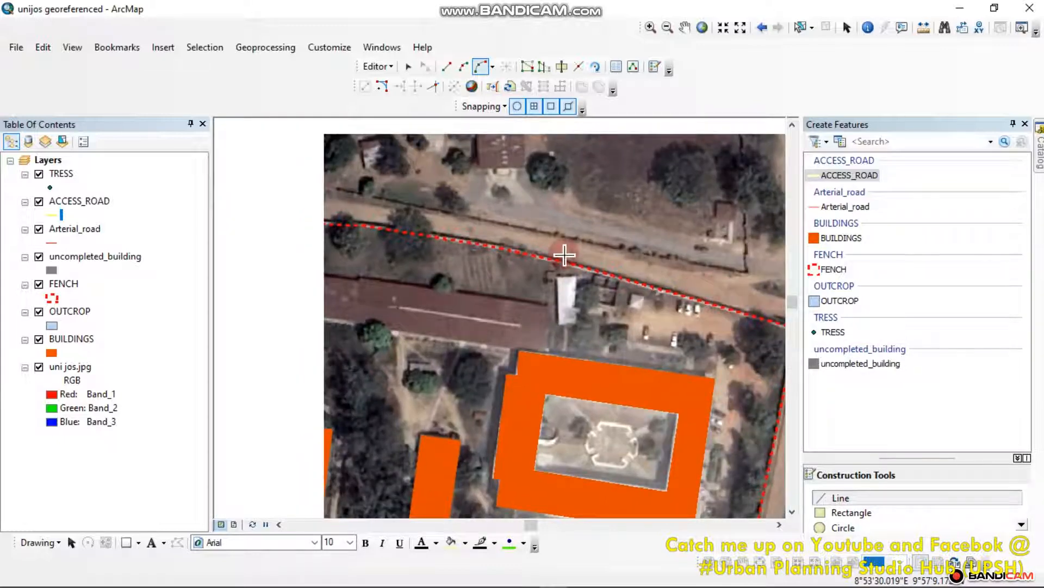
drag(565, 255, 451, 206)
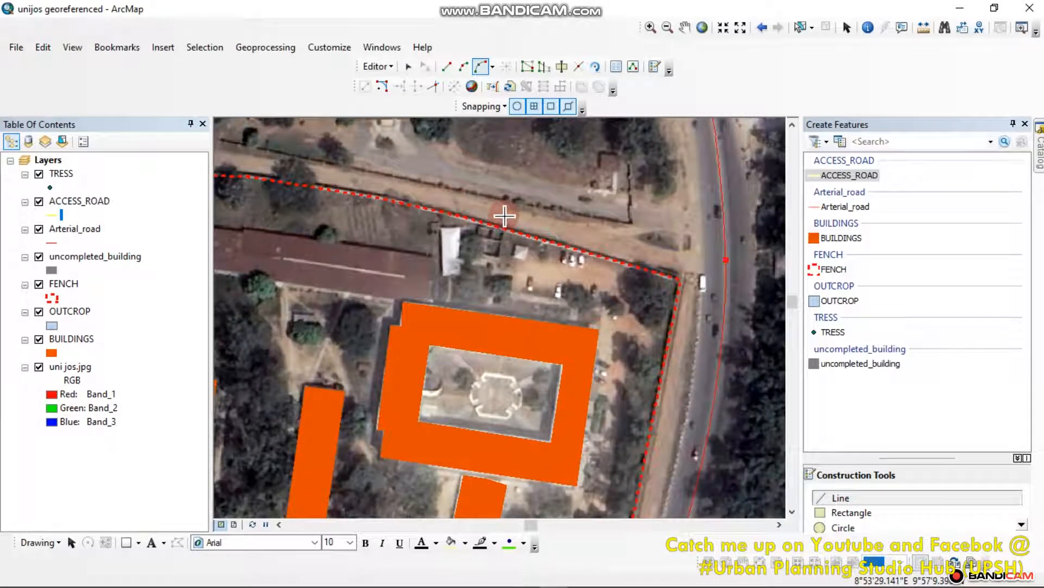
scroll(505, 214, down, 2)
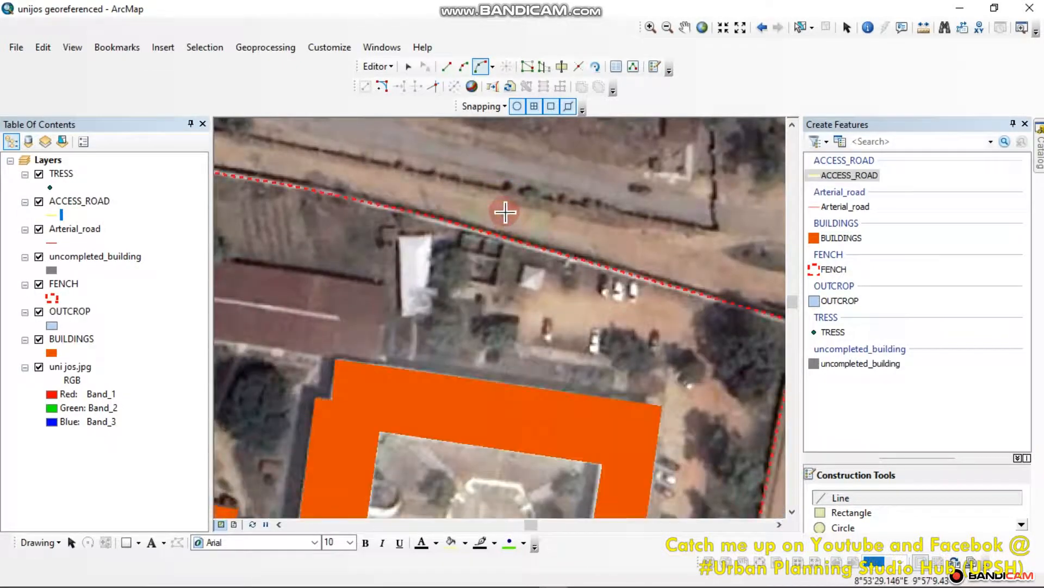
drag(783, 306, 473, 259)
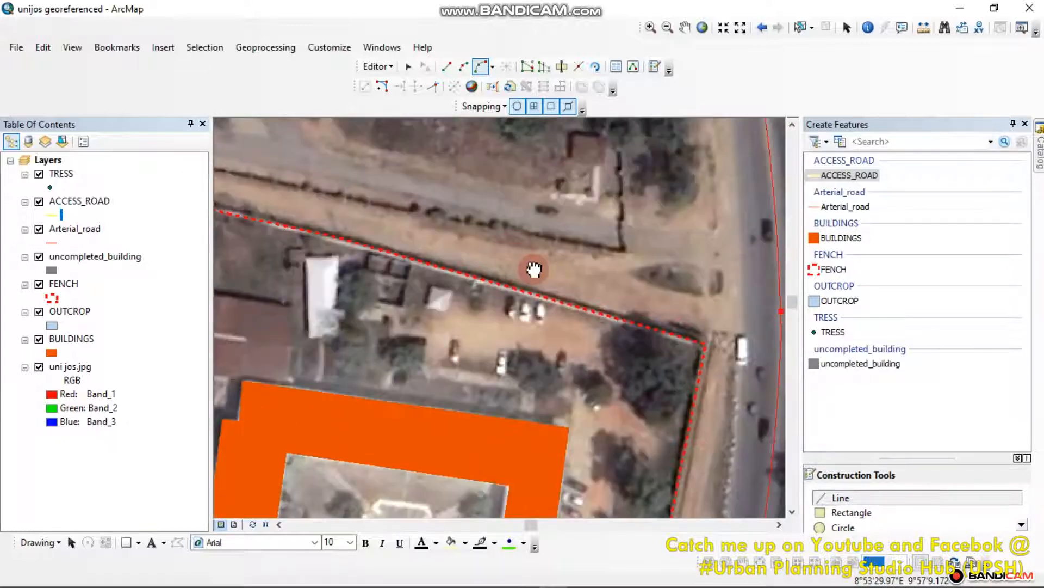
drag(534, 271, 471, 247)
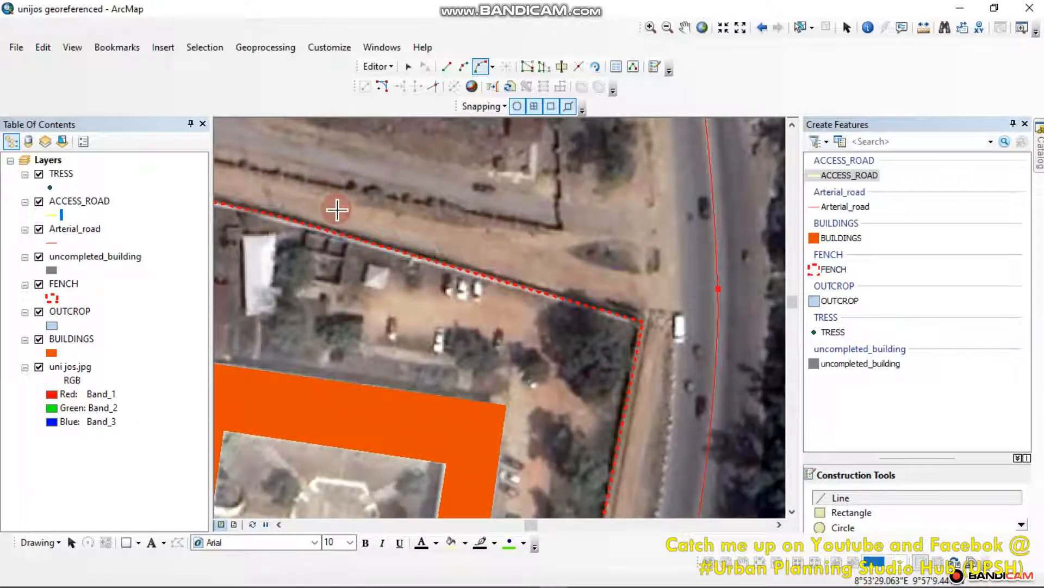
click(337, 210)
drag(343, 209, 723, 241)
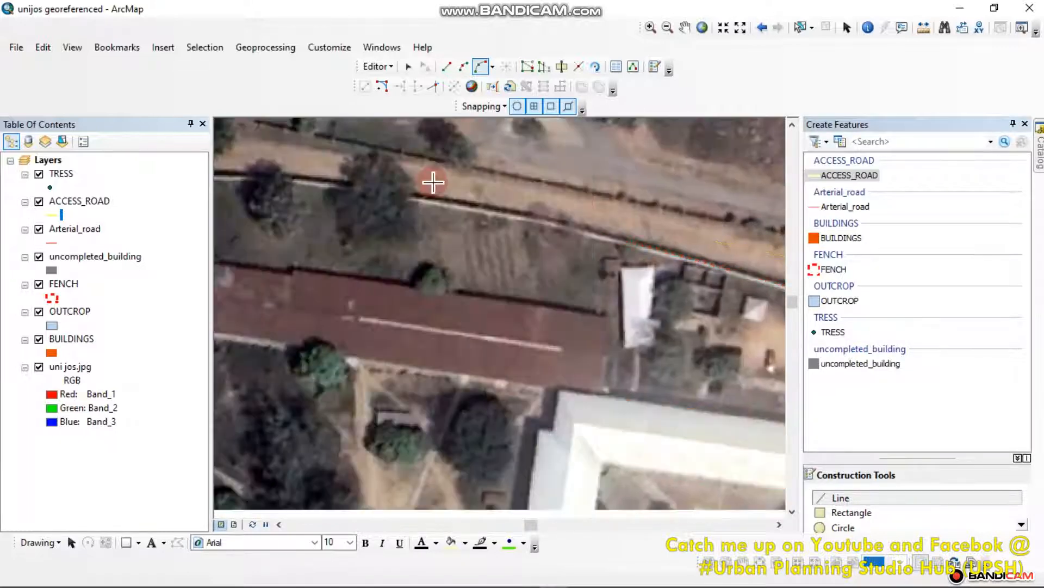
scroll(433, 182, down, 2)
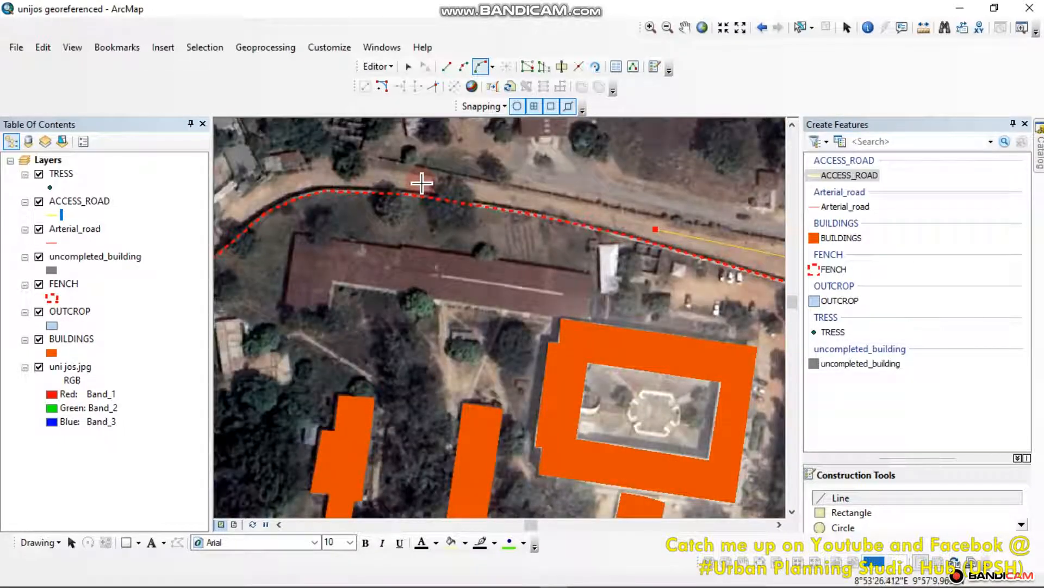
Step: Try to trace the ACCESS_ROAD curve around the dirt road's bend northwest of the long brown-roofed building, undoing each arc
drag(422, 183, 604, 226)
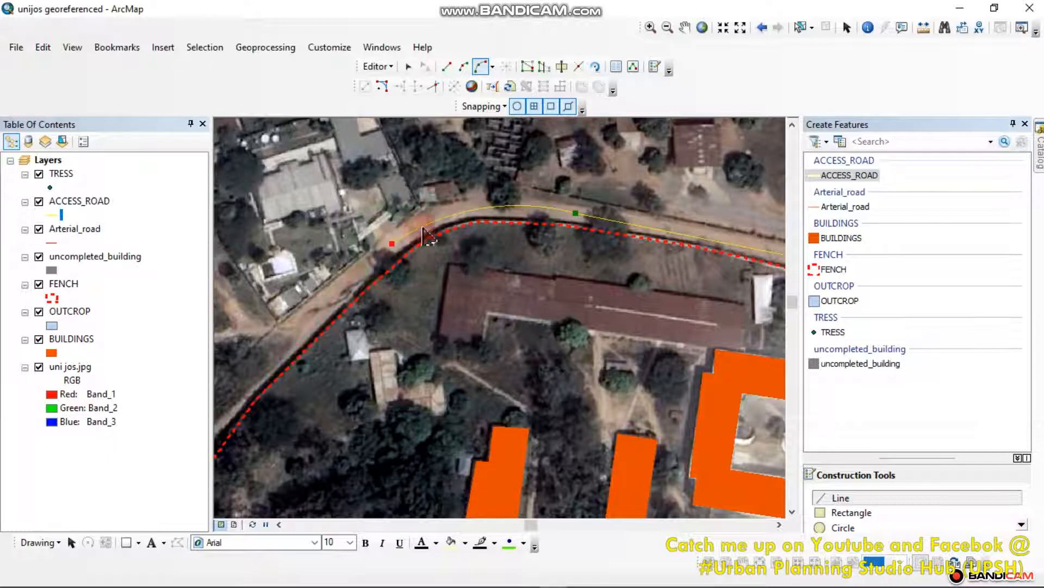
scroll(393, 245, down, 2)
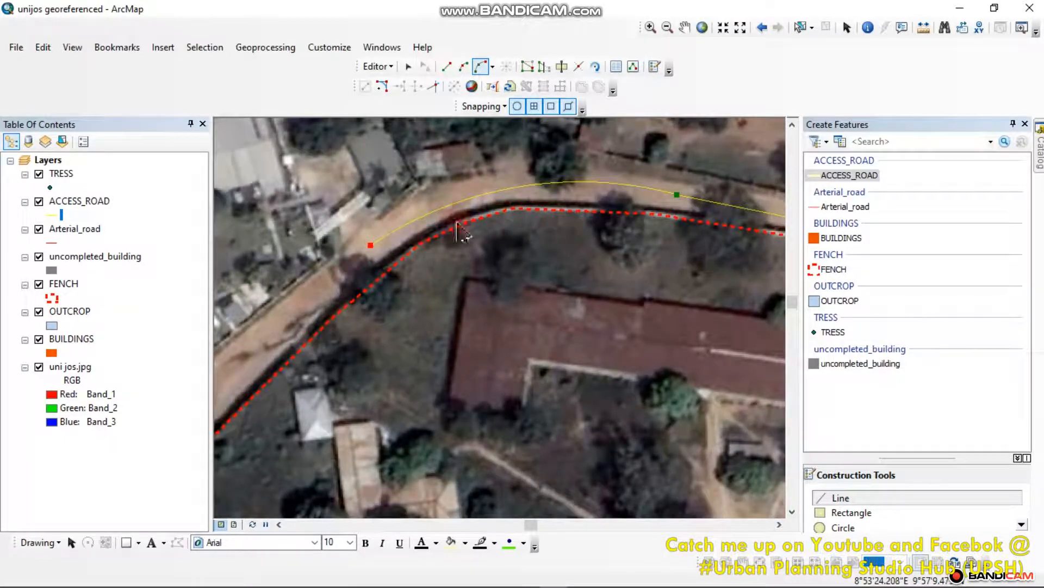
key(ctrl+z)
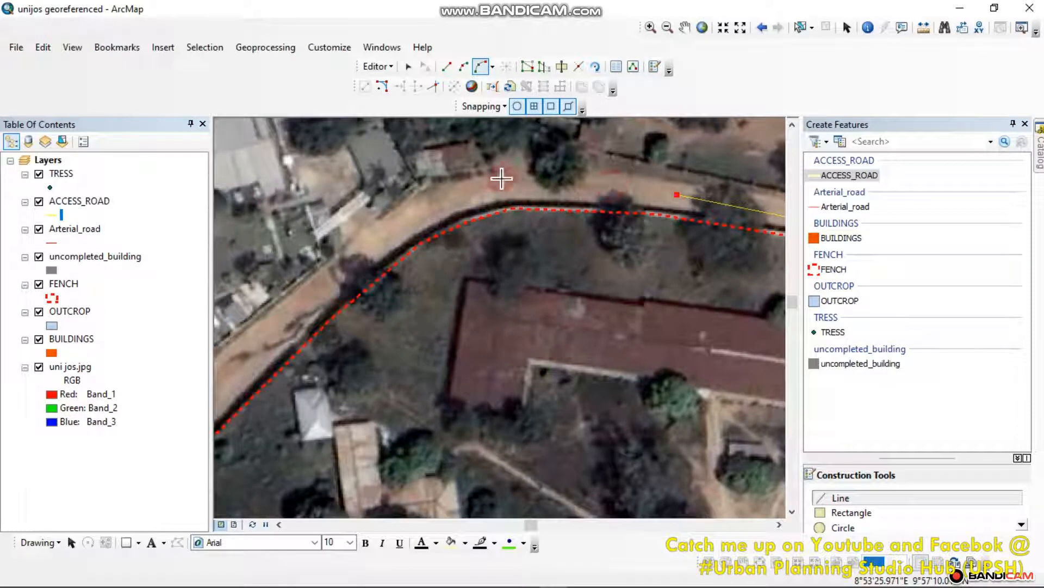
click(383, 241)
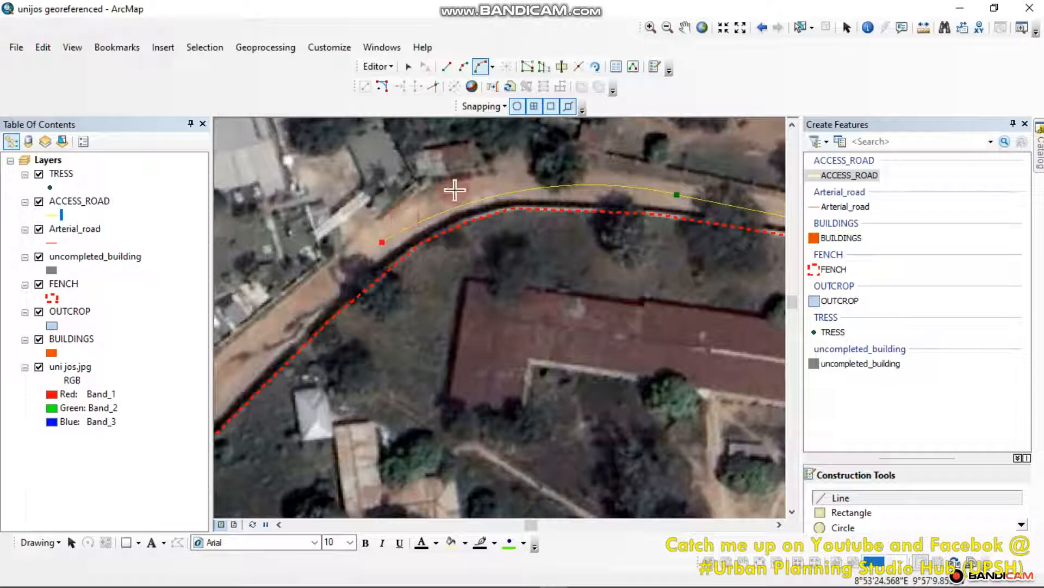
key(ctrl+z)
Step: Finish the ACCESS_ROAD sketch at the last vertex before the dirt road's bend
drag(510, 185, 311, 190)
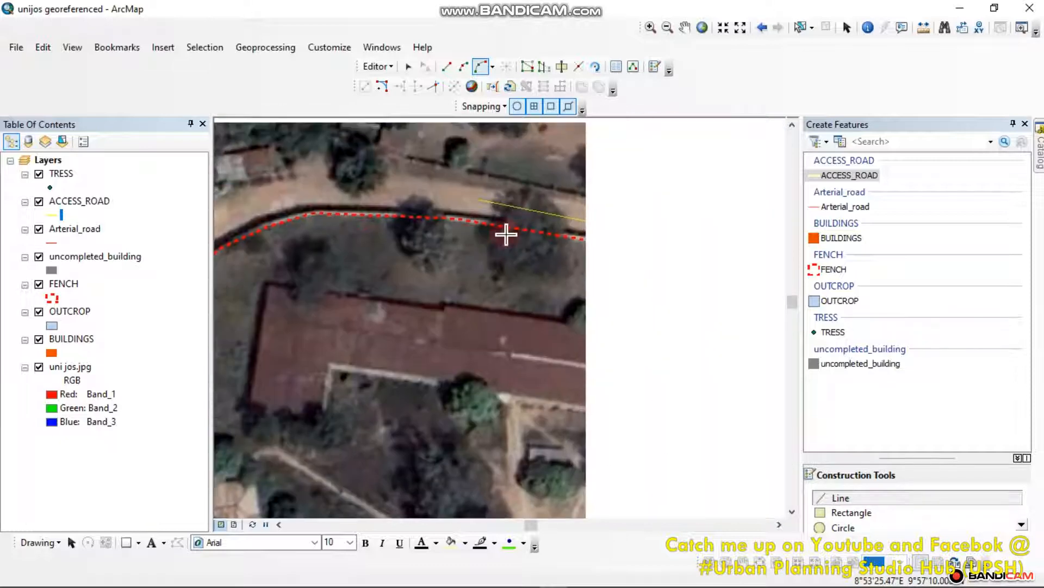
scroll(525, 214, up, 2)
right_click(525, 214)
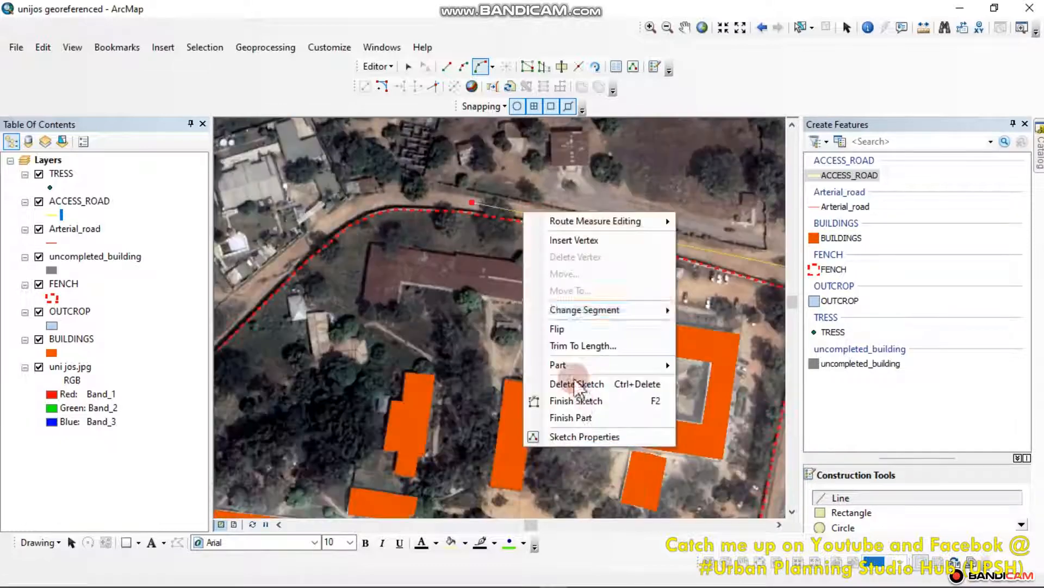
click(578, 402)
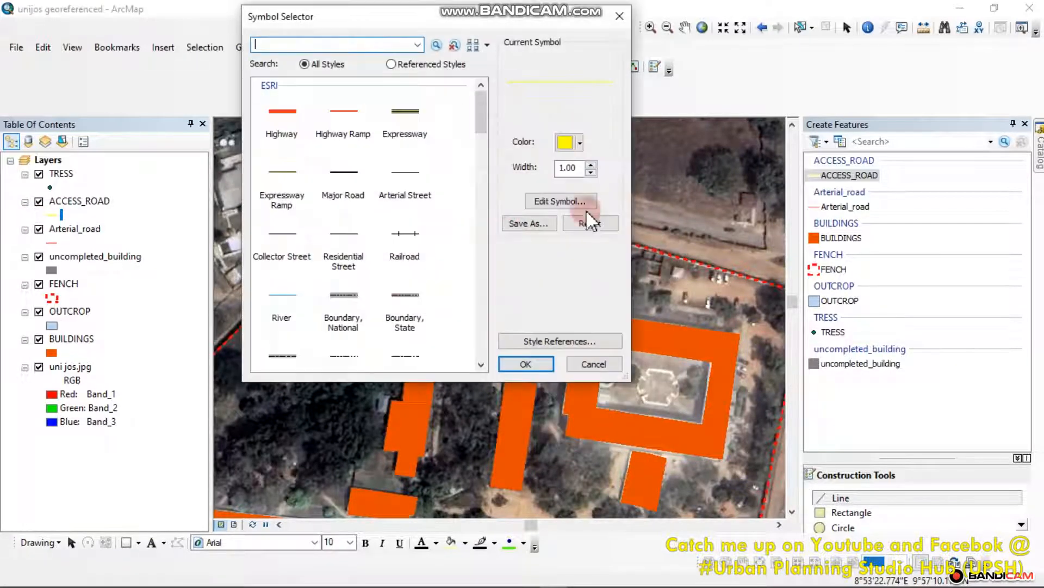
Step: Set the line colour of the ACCESS_ROAD layer to Chrysoprase
click(580, 143)
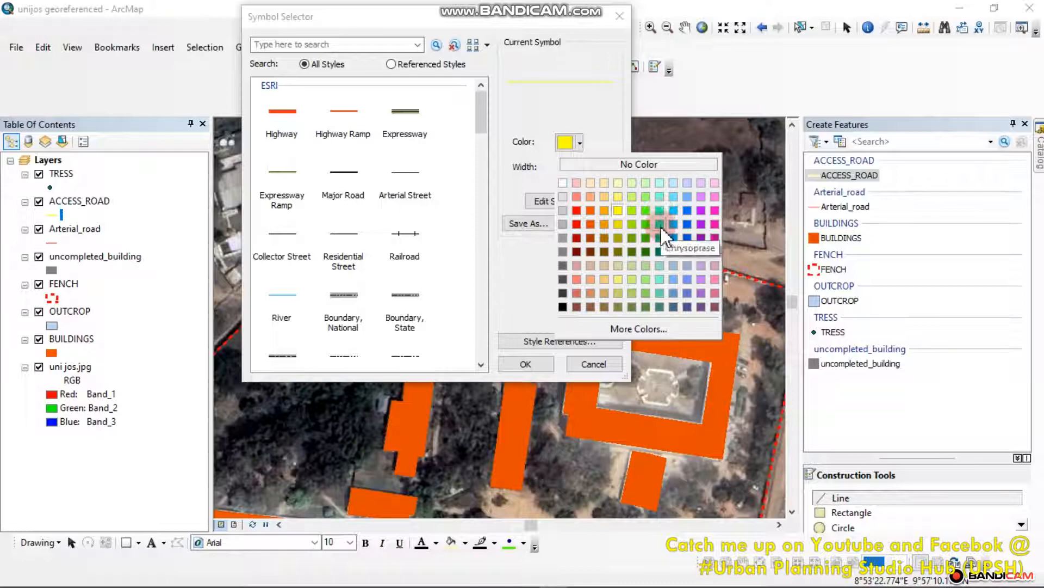
click(661, 225)
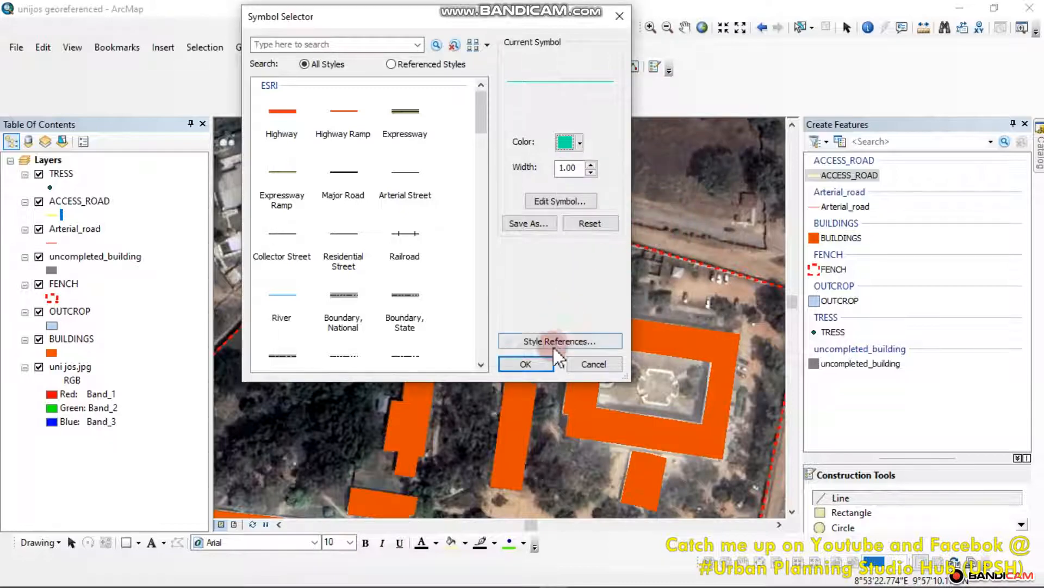
click(529, 364)
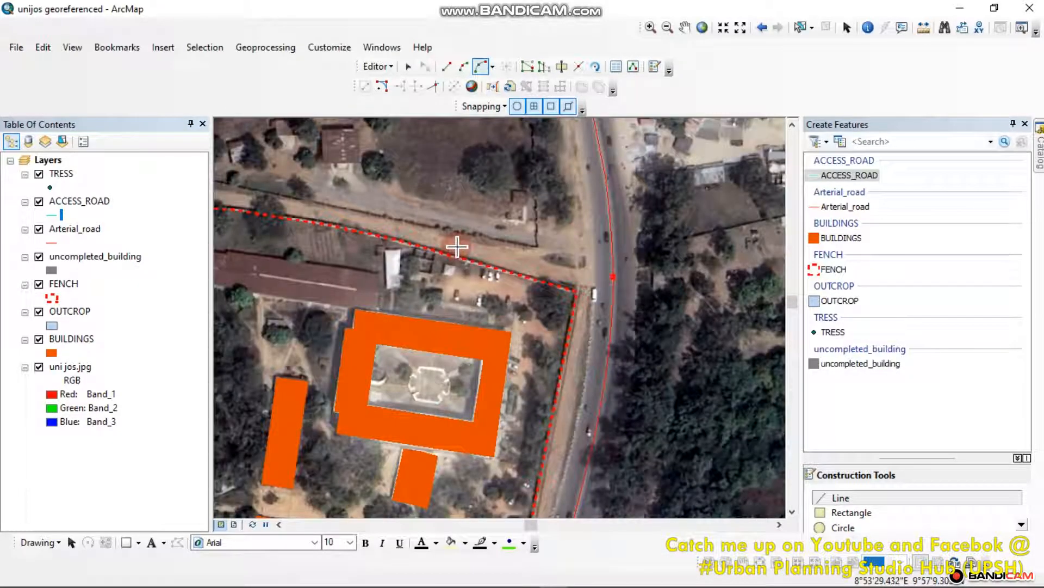
Step: Sketch a short ACCESS_ROAD segment from the arterial road westward along the dirt road outside the northern fence
click(457, 247)
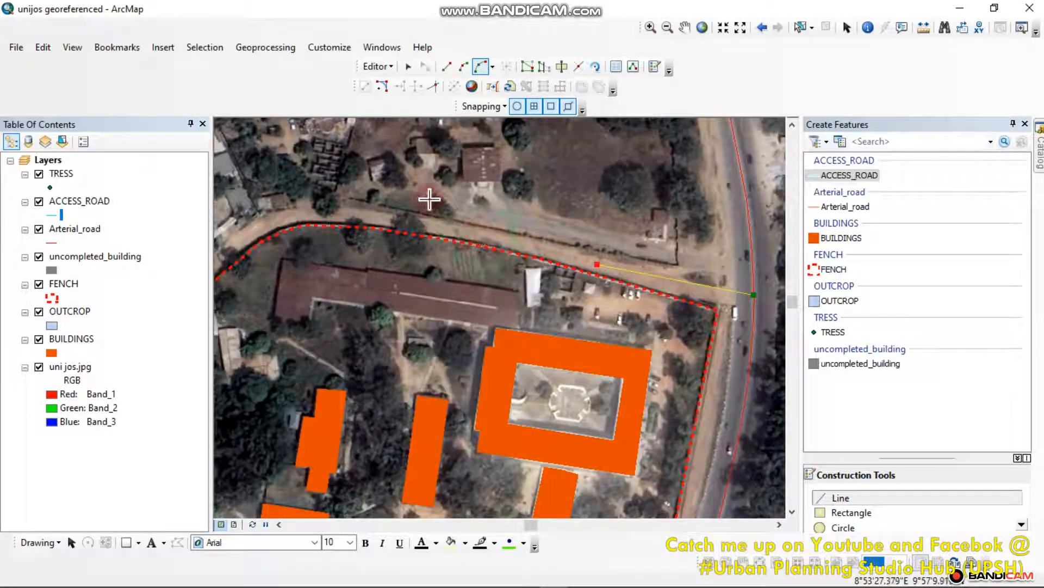
right_click(666, 292)
click(667, 289)
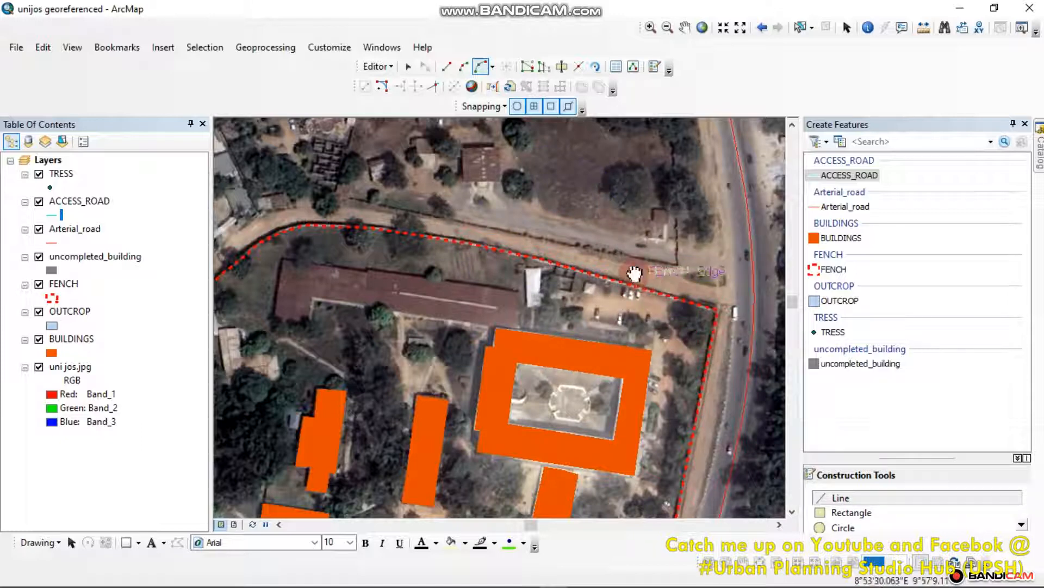
Step: Save the edits and stop the editing session
click(393, 66)
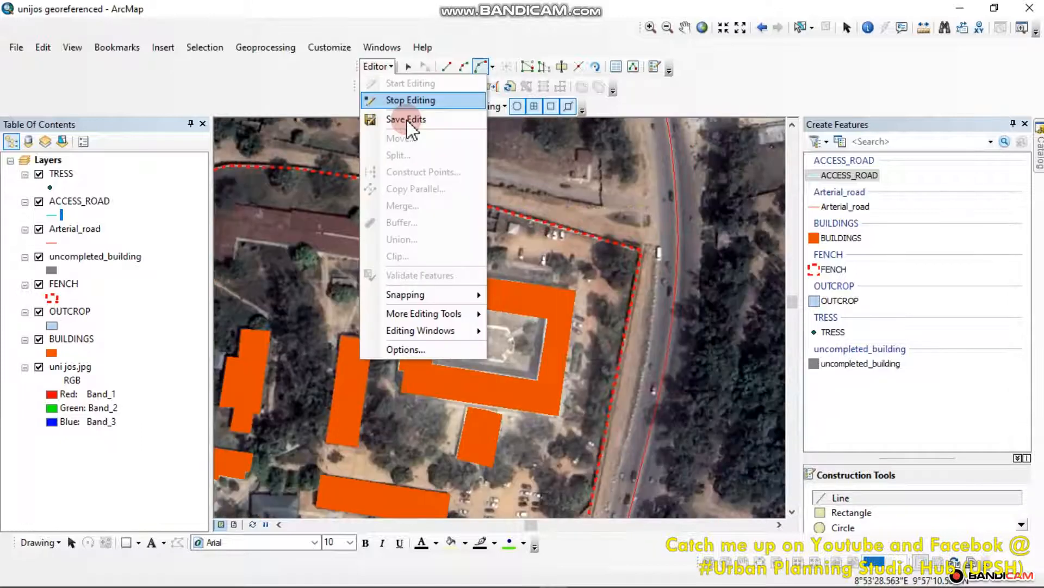
click(407, 116)
click(399, 64)
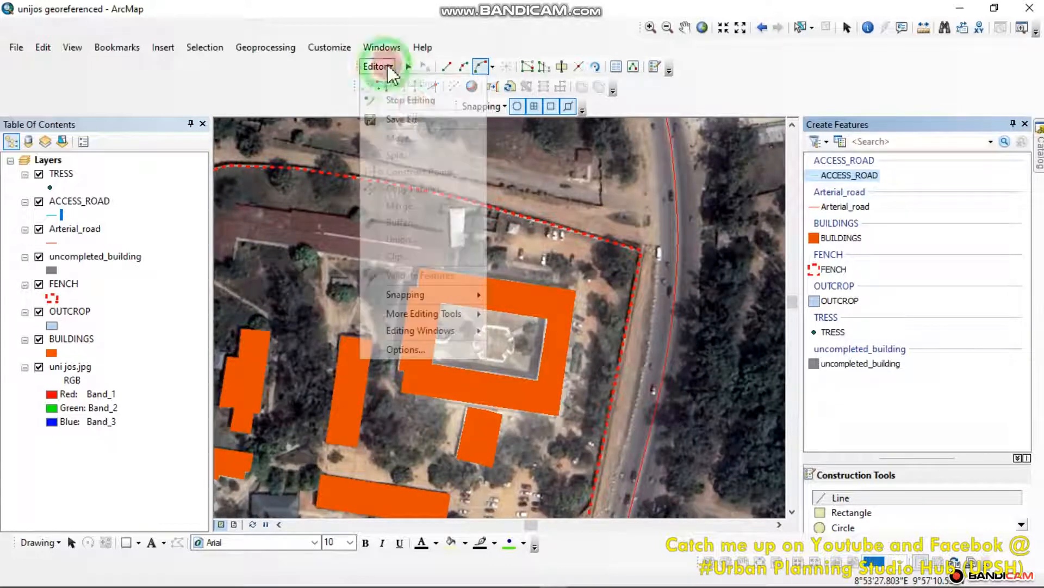
click(410, 100)
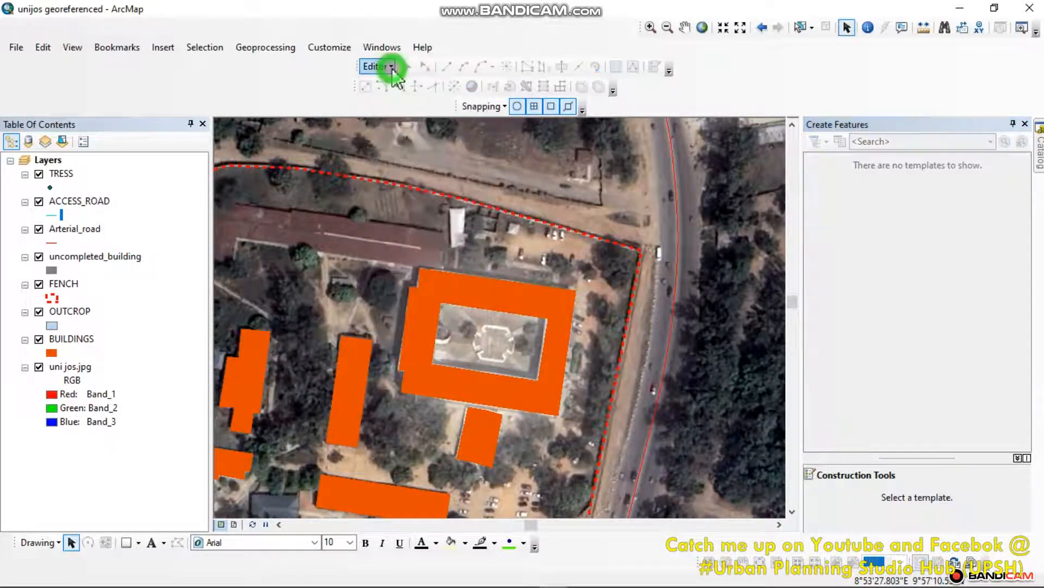
Step: Start an editing session and choose the ACCESS_ROAD template for creating line features
click(387, 66)
click(419, 86)
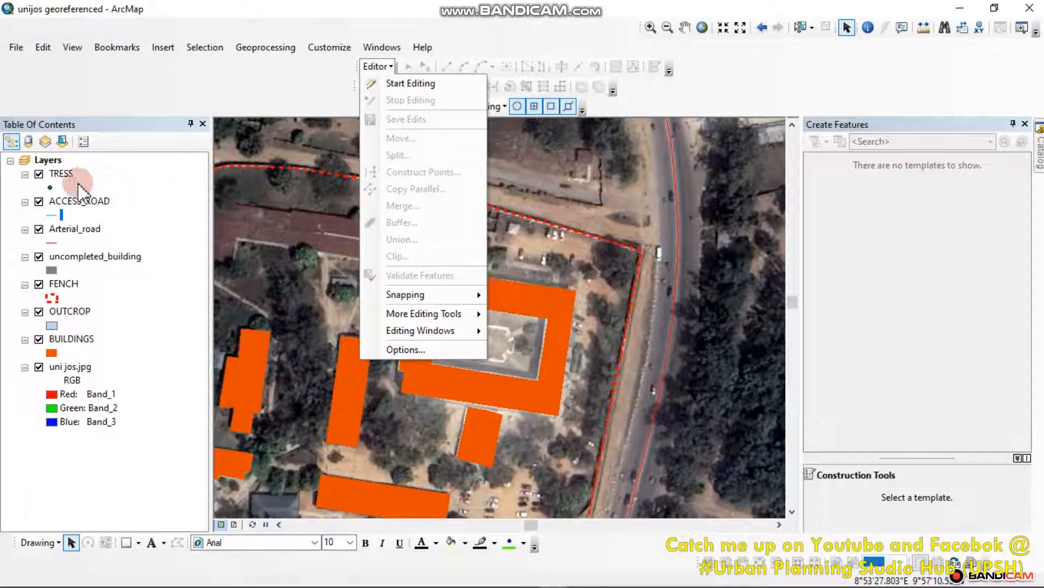
click(871, 196)
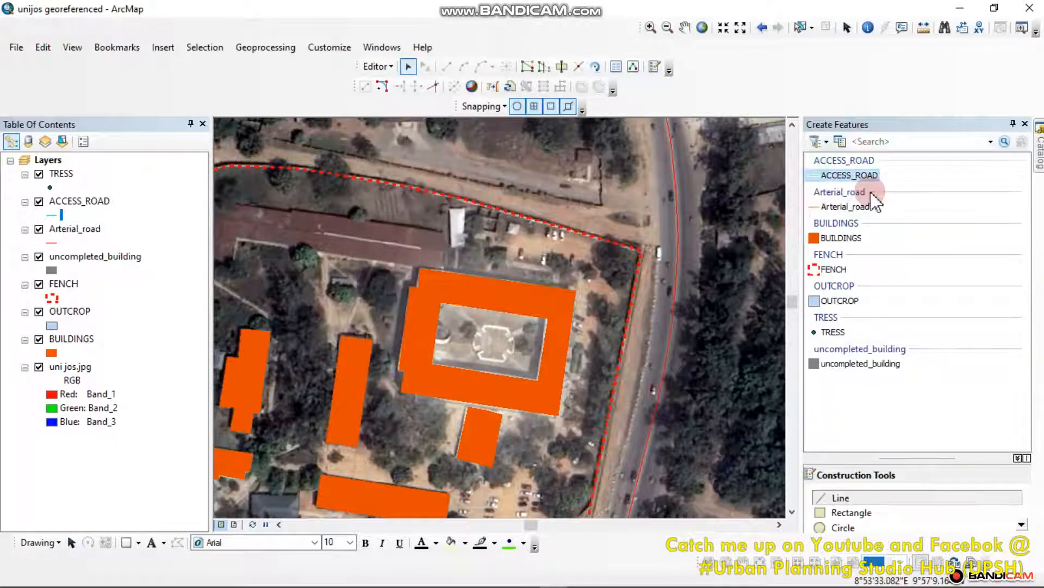
click(859, 173)
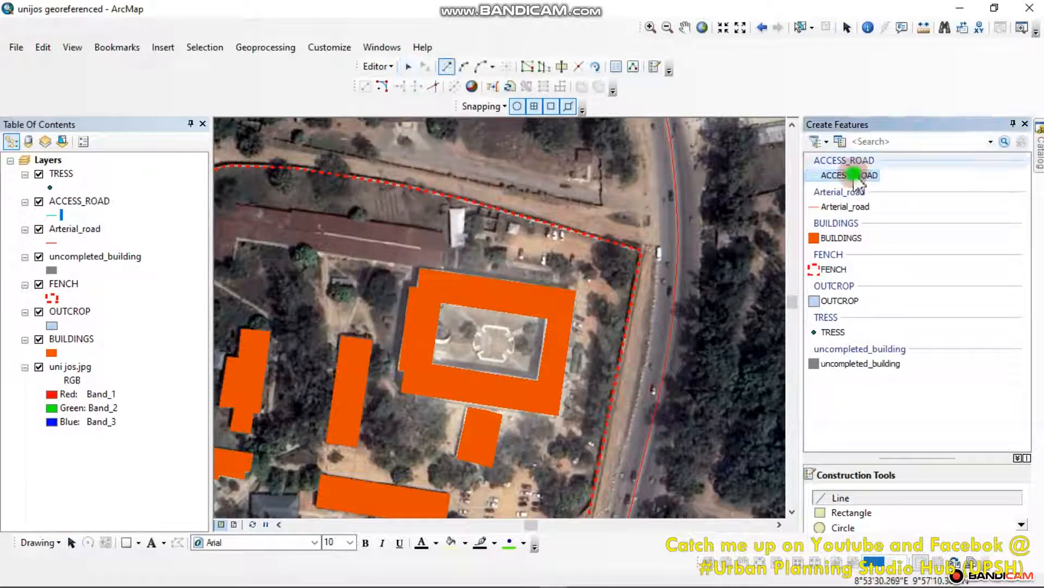
Step: Sketch an ACCESS_ROAD line from the arterial road westward along the dirt road outside the northern fence, up to the bend
click(677, 236)
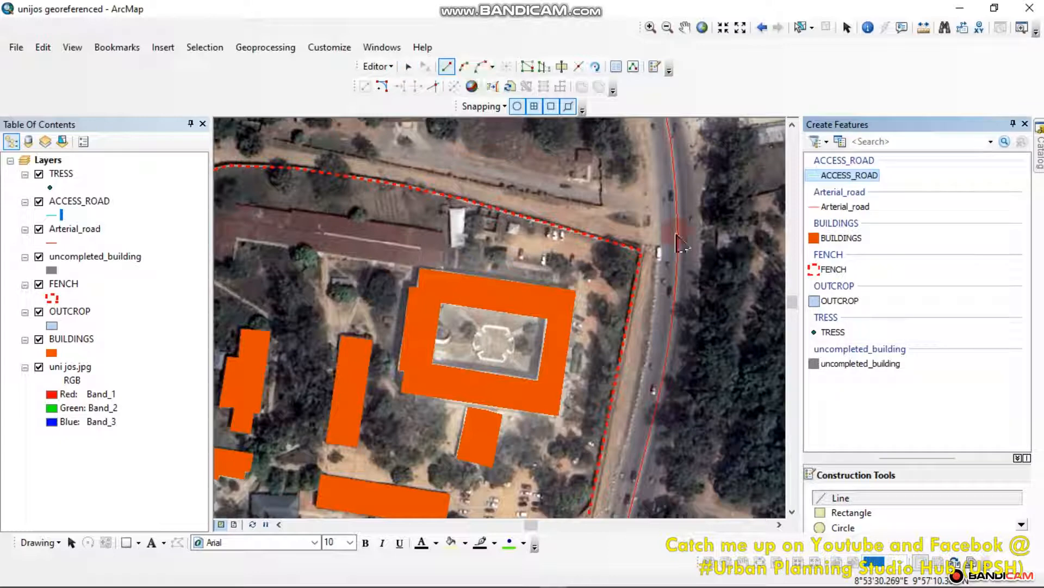
drag(597, 223, 673, 249)
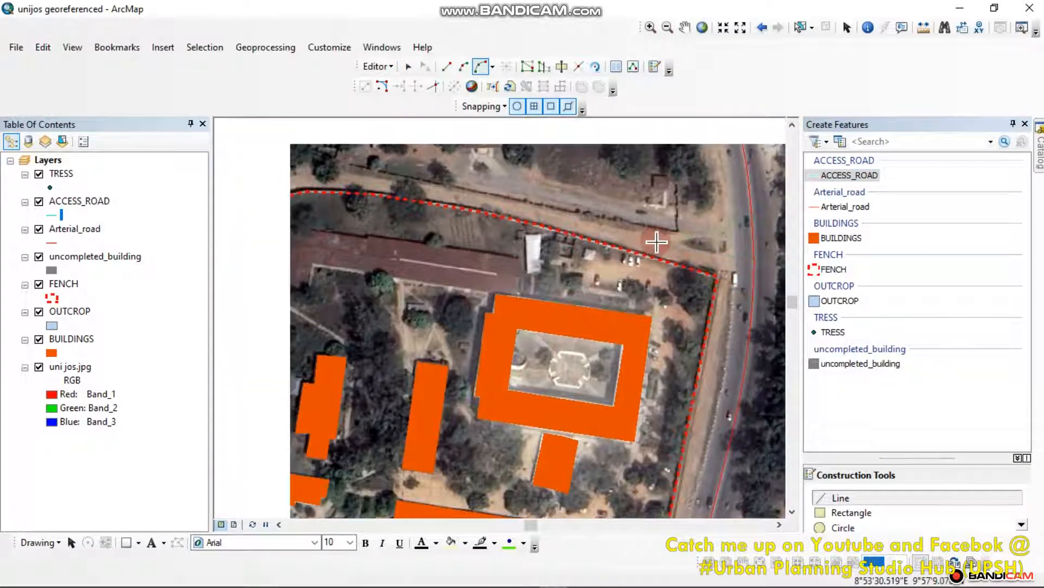
scroll(613, 247, up, 2)
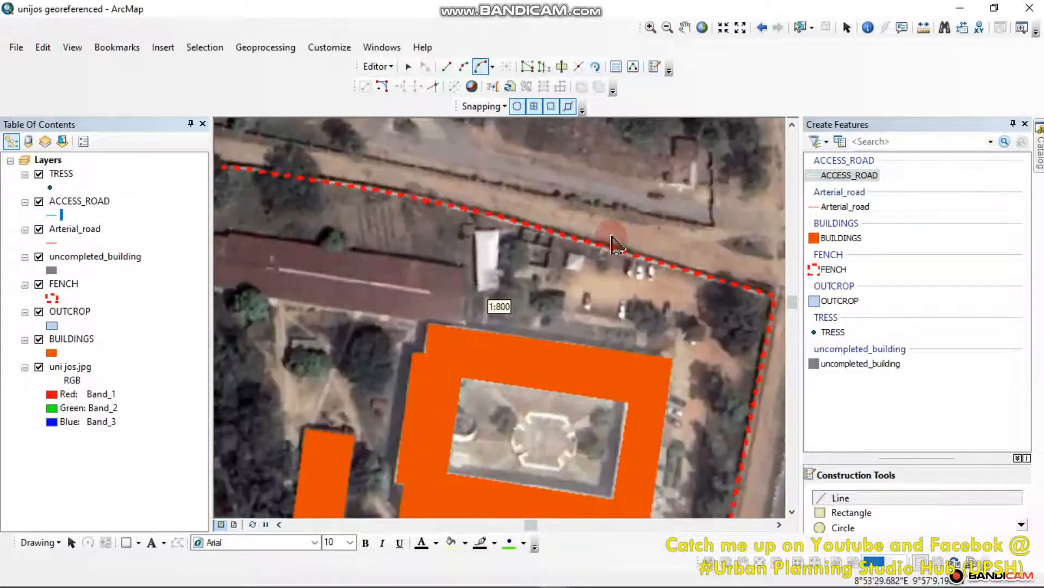
drag(609, 232, 497, 189)
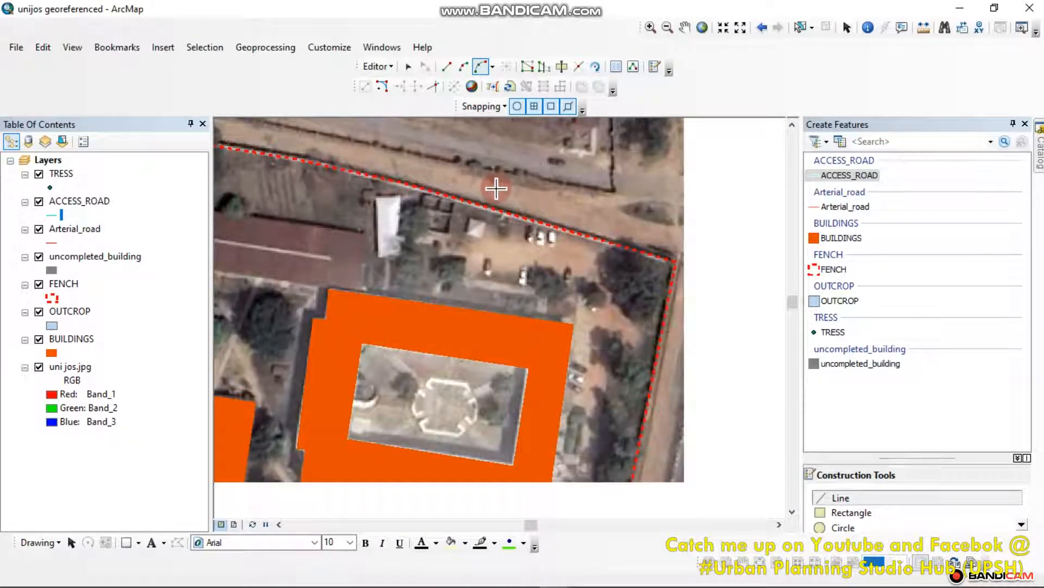
click(434, 170)
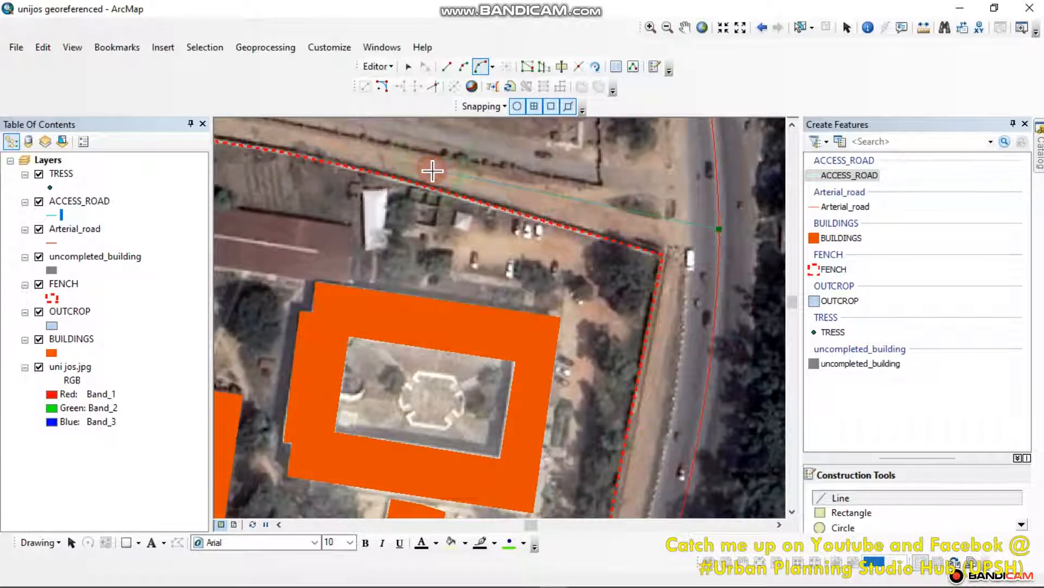
drag(468, 175, 679, 228)
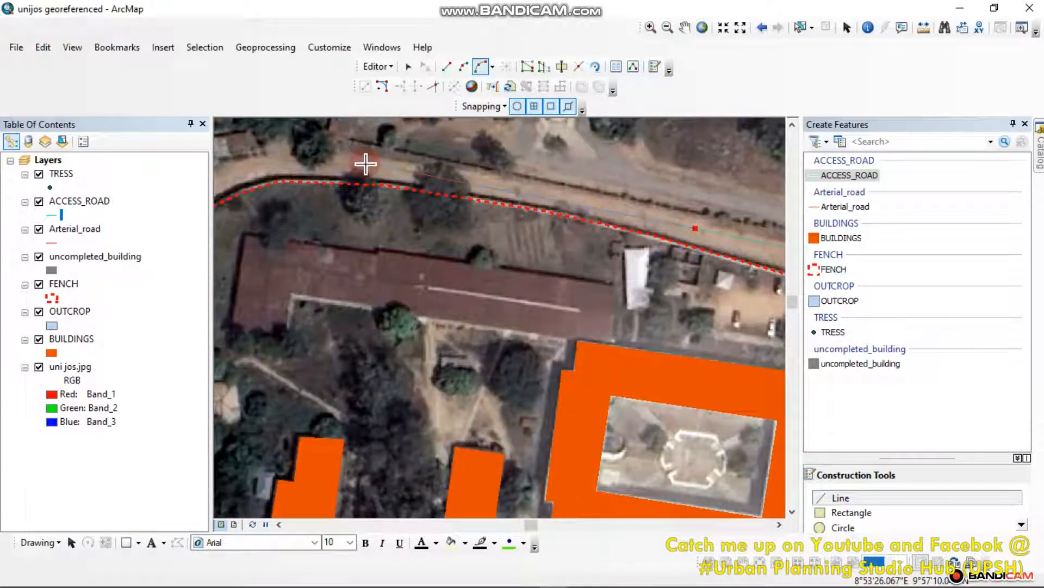
click(366, 162)
Step: Extend the ACCESS_ROAD sketch with a curved segment around the dirt road's bend and finish it
drag(366, 162, 540, 181)
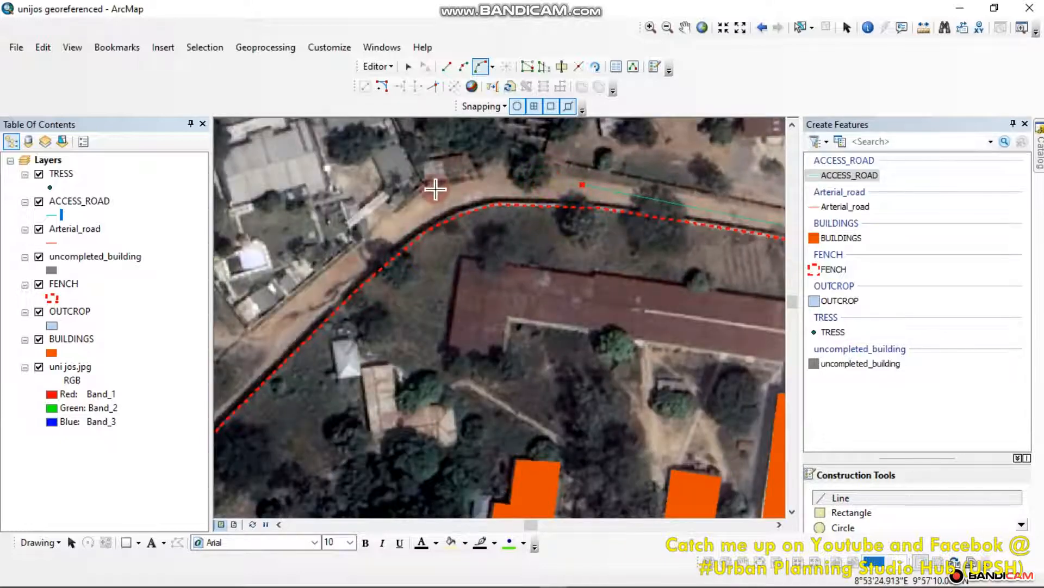
click(403, 223)
drag(362, 251, 519, 191)
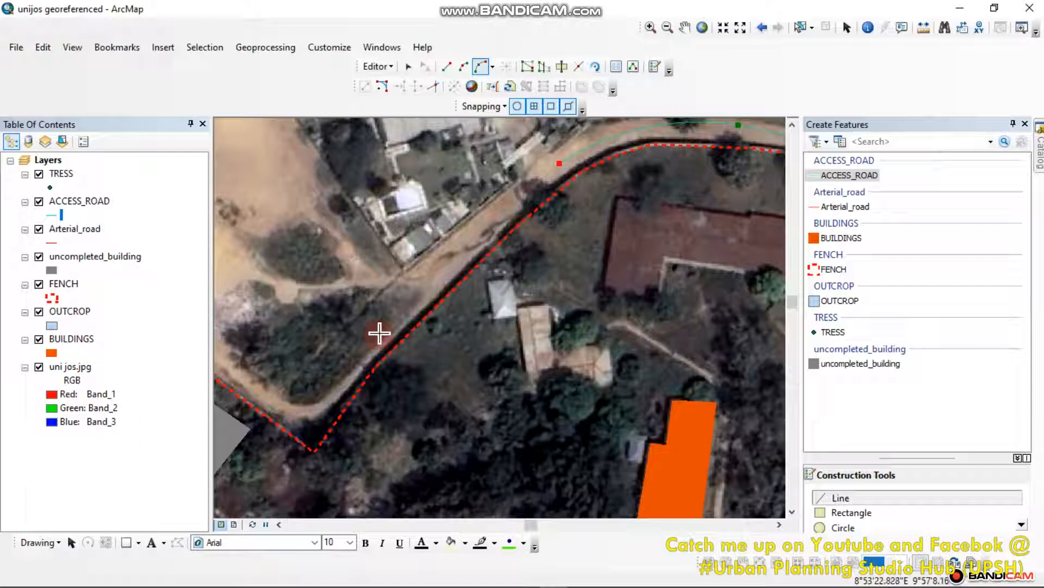
key(F2)
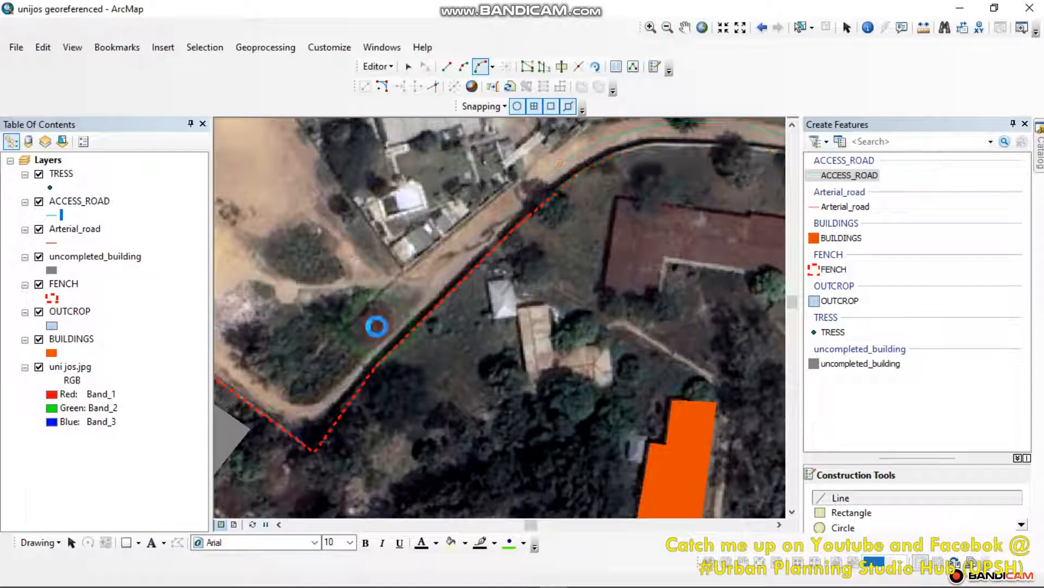
drag(376, 326, 240, 336)
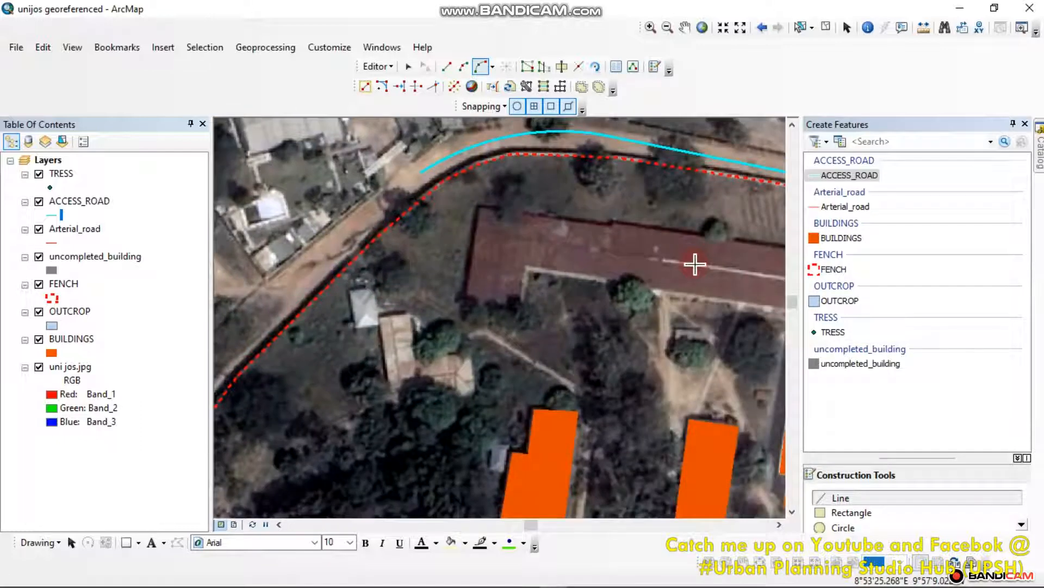
scroll(694, 265, down, 2)
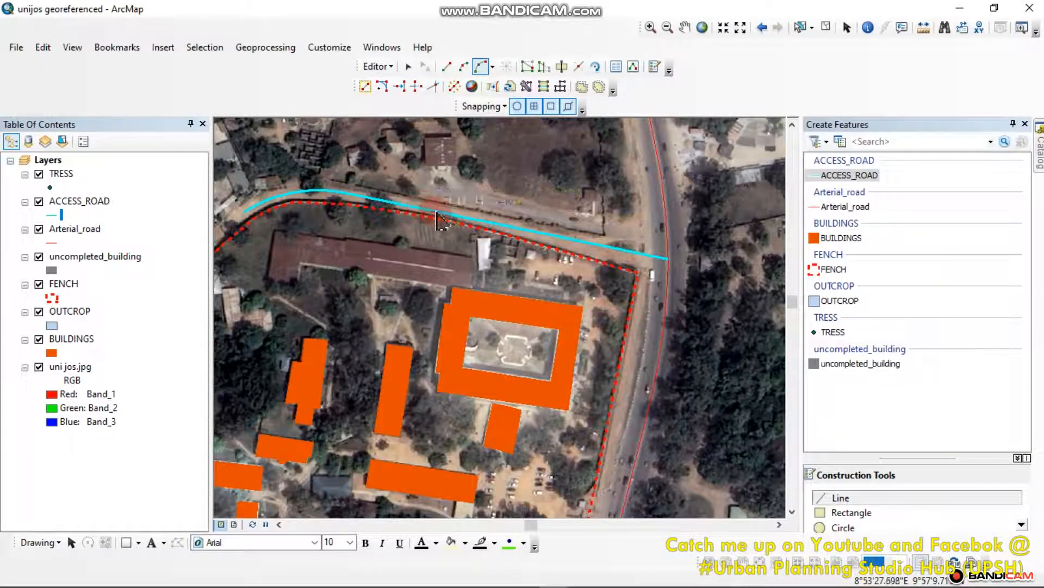
Step: Delete the curved ACCESS_ROAD line running along the northern fence
click(409, 67)
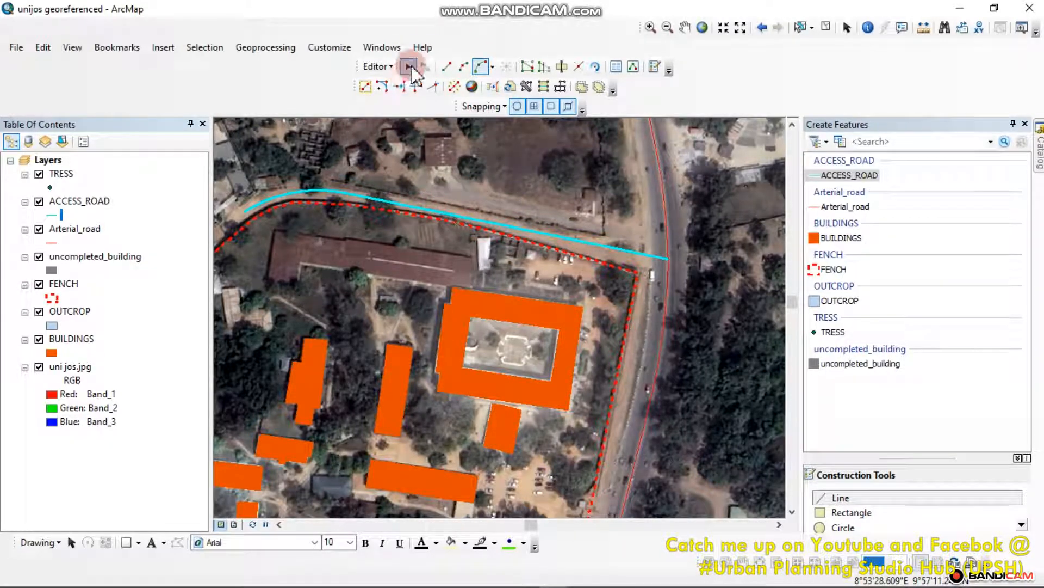
right_click(615, 249)
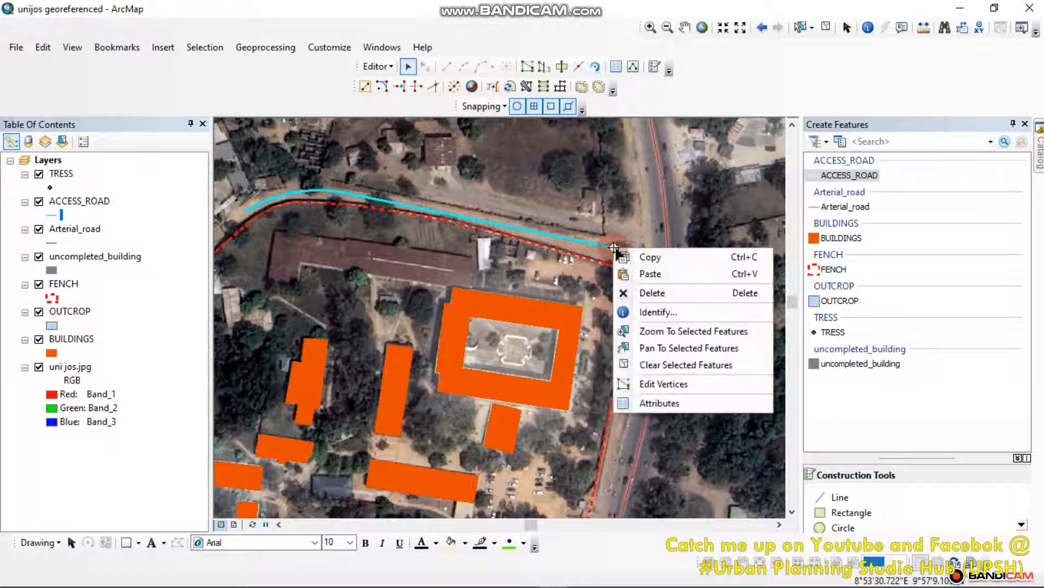
click(699, 293)
Step: Draw an ACCESS_ROAD line with straight segments from the arterial road partway along the northern dirt road and finish it
click(862, 173)
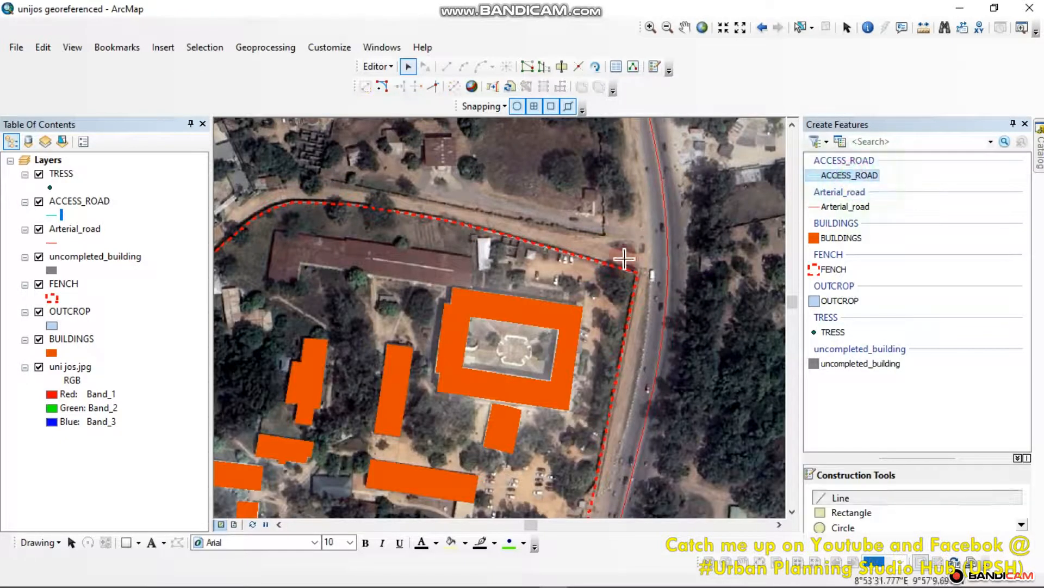
scroll(698, 274, up, 1)
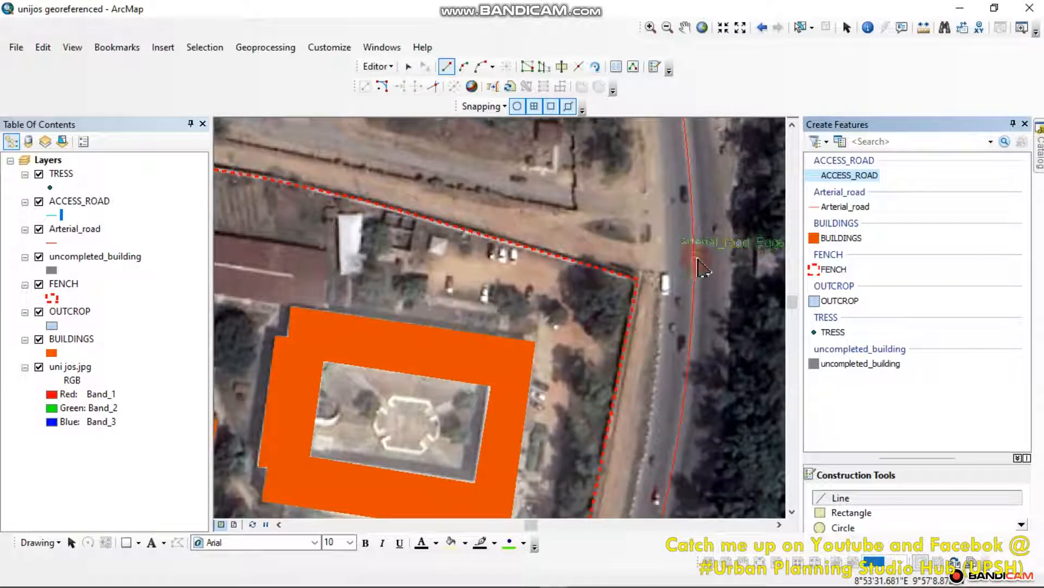
click(695, 260)
drag(574, 221, 595, 225)
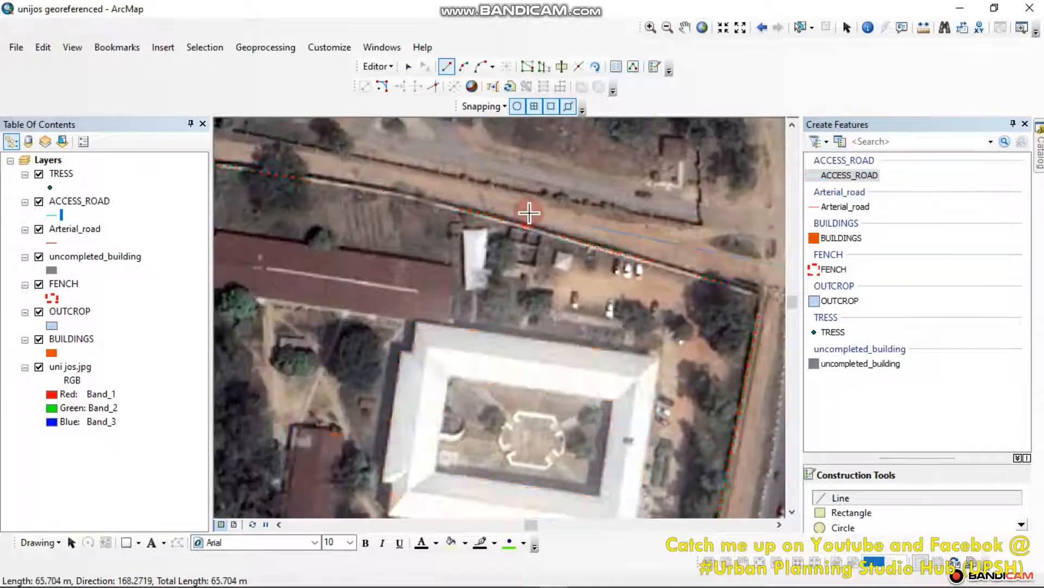
click(527, 210)
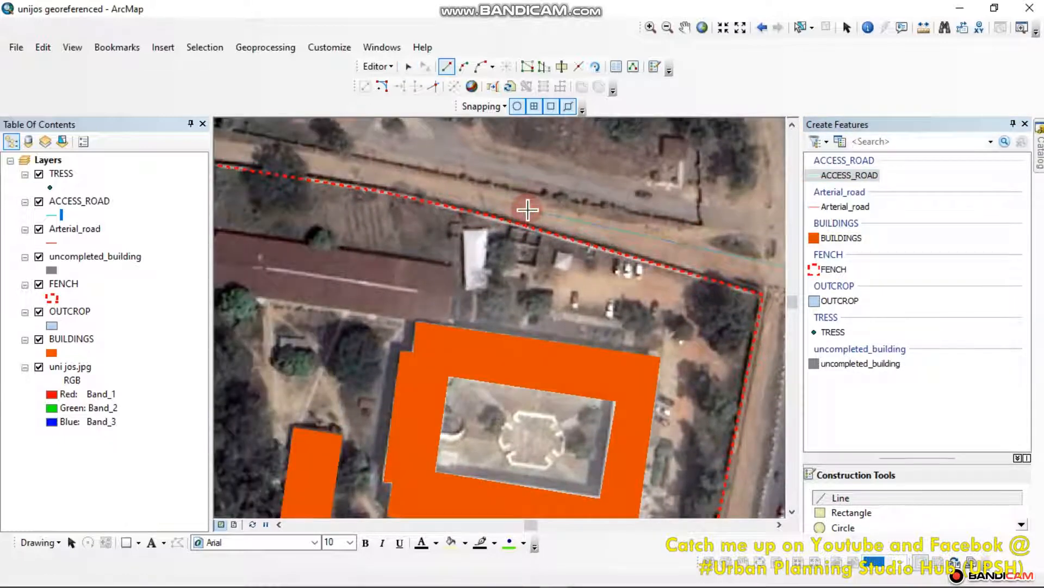
double_click(423, 184)
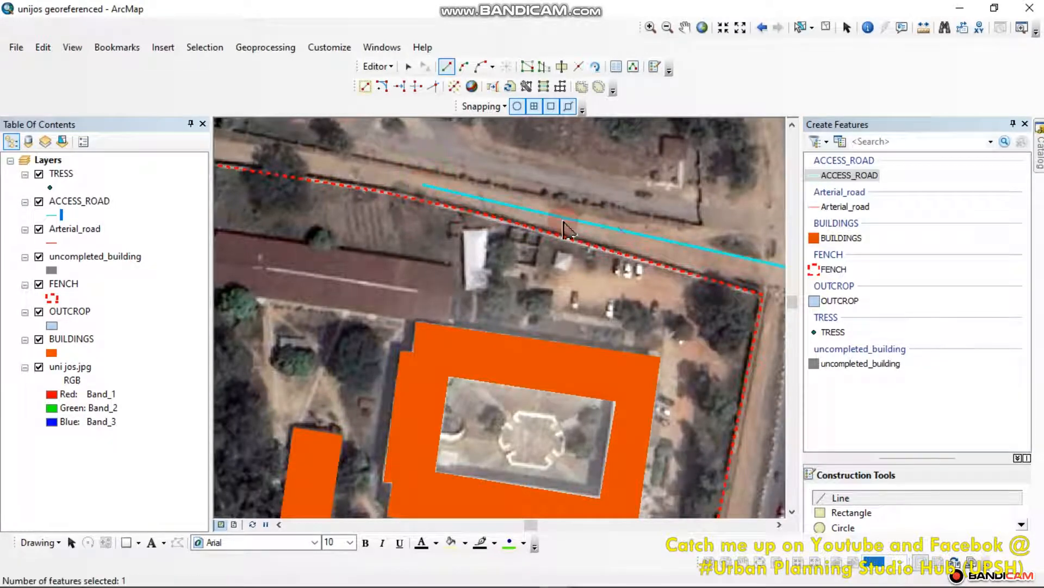
drag(563, 223, 422, 205)
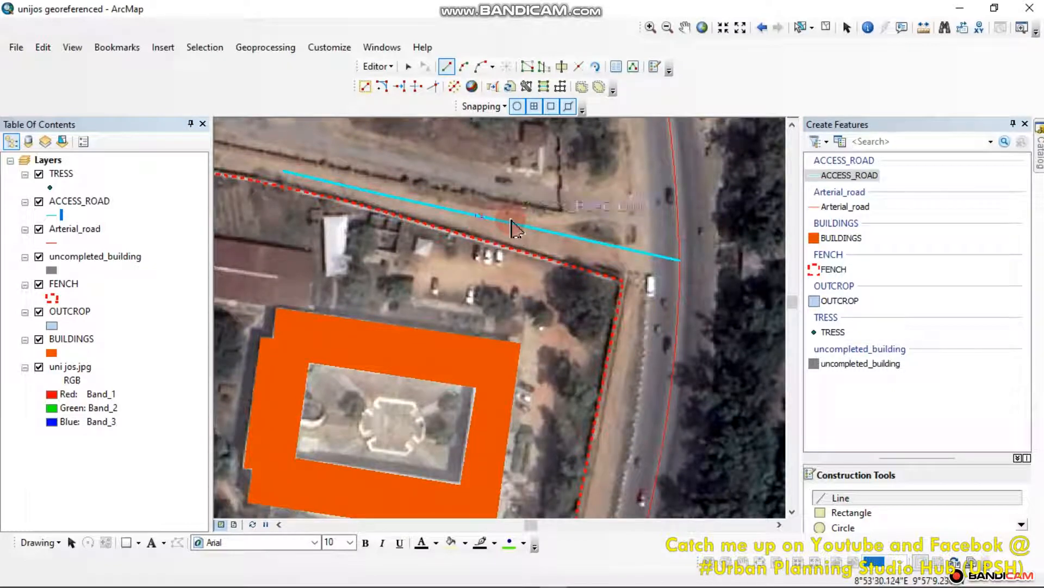
Step: Delete the straight ACCESS_ROAD line beside the northern fence
click(408, 66)
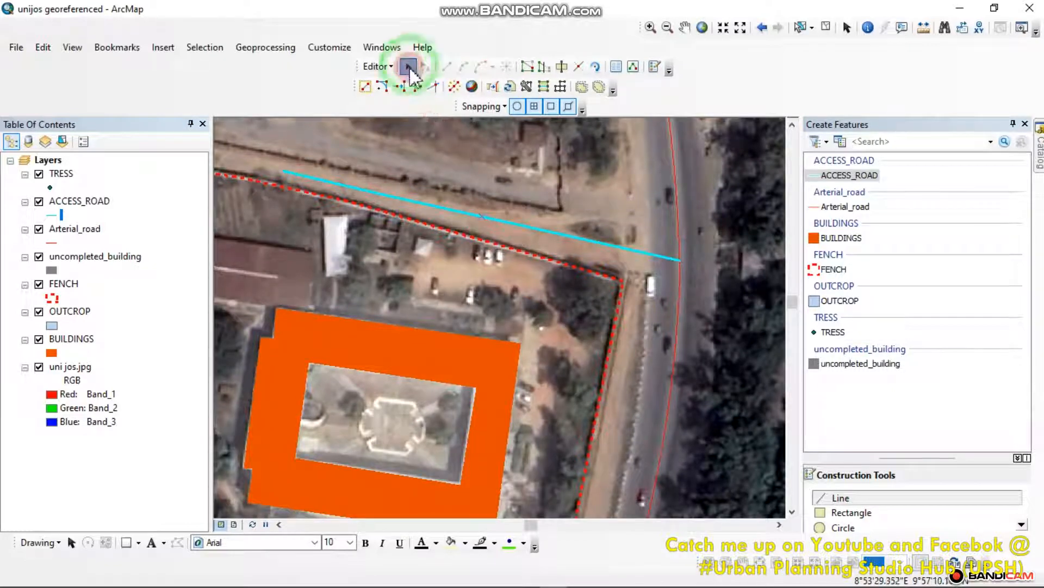
right_click(499, 226)
click(537, 261)
Step: Start a new ACCESS_ROAD sketch on the arterial road and trace the northern dirt road westward in straight segments up to the bend
click(850, 175)
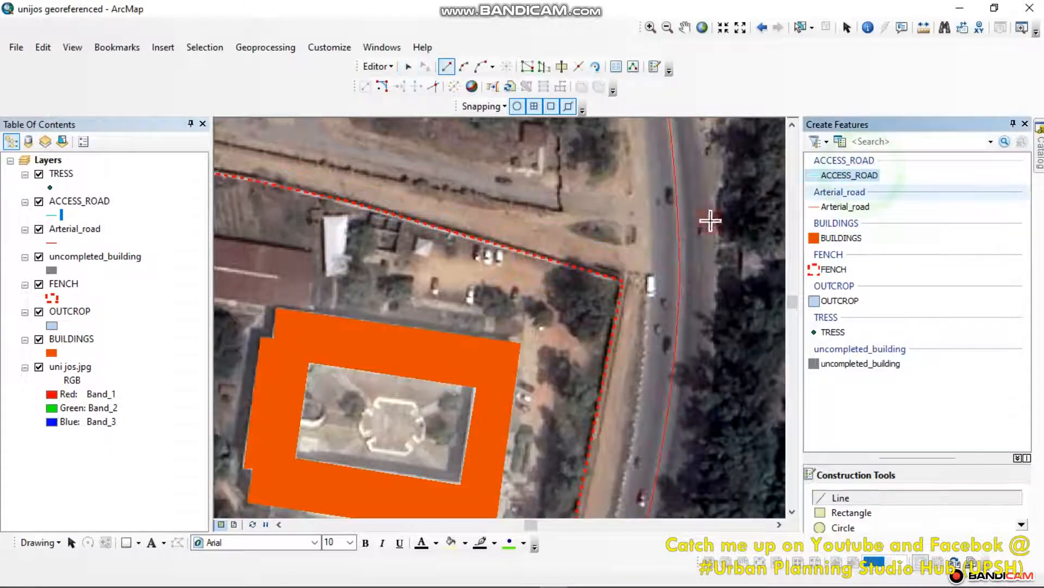
click(679, 270)
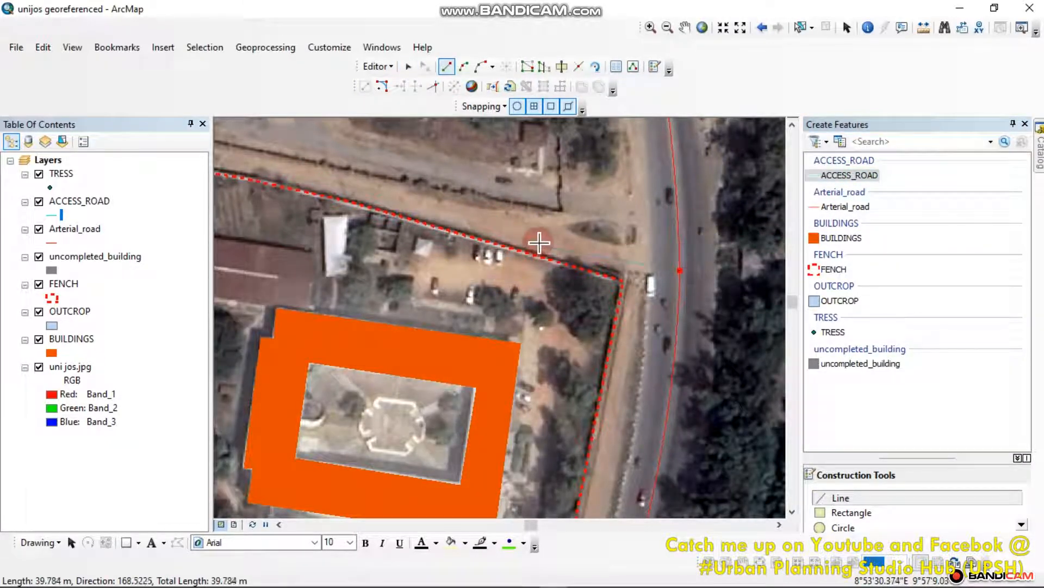
drag(539, 242, 637, 268)
click(428, 210)
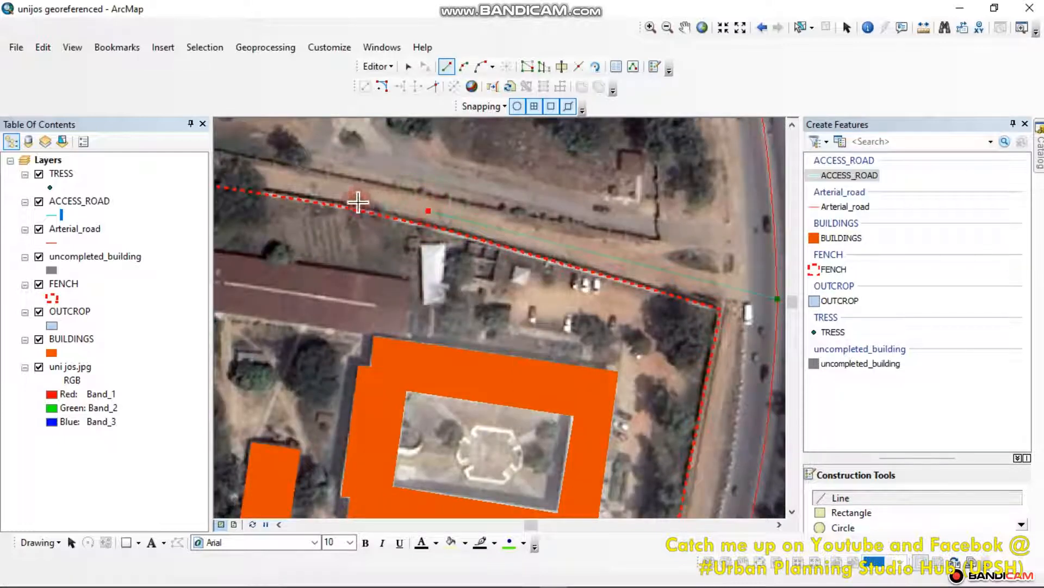
drag(358, 203, 622, 234)
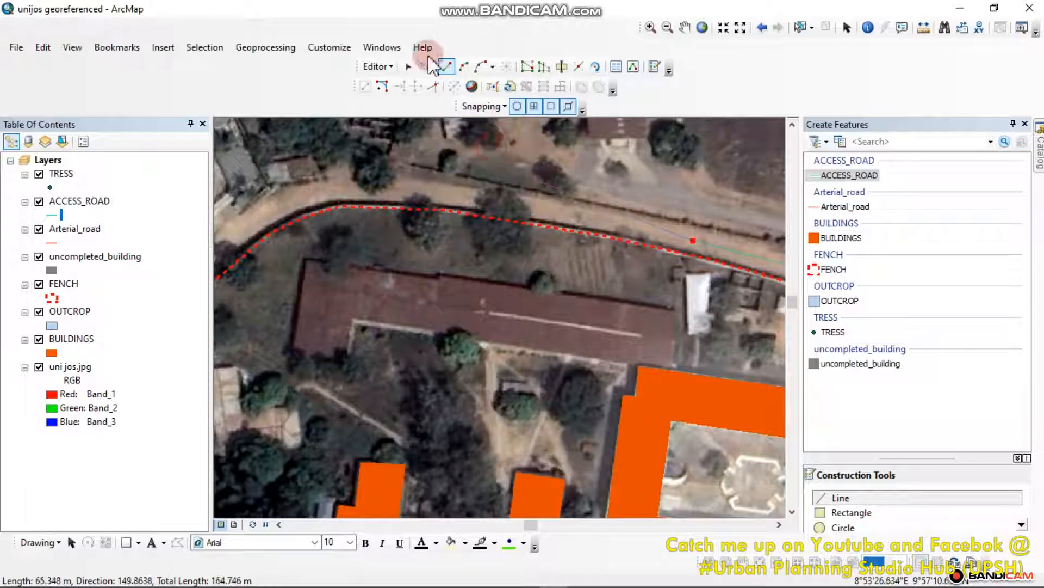
click(453, 68)
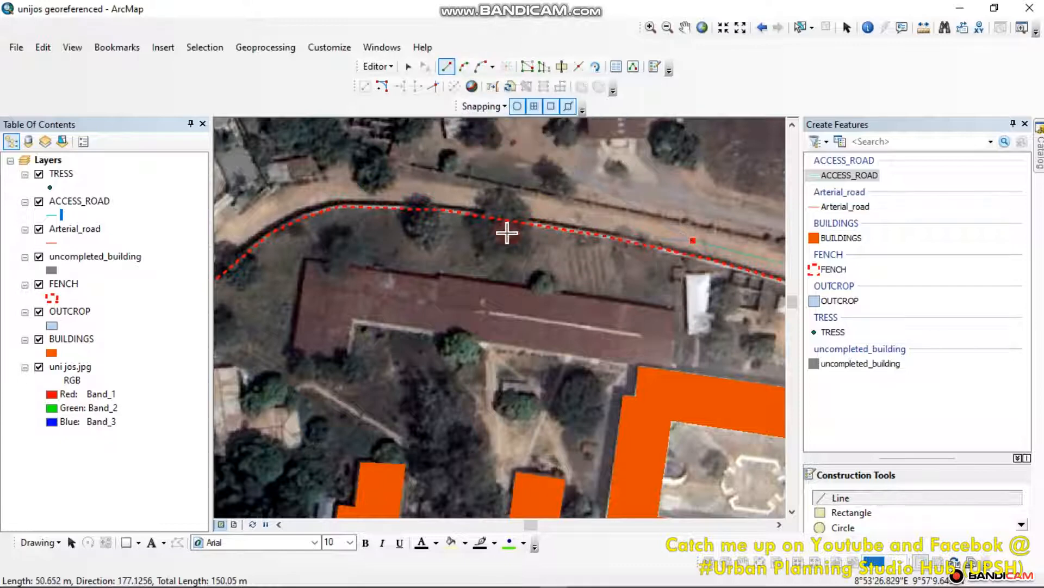
click(438, 190)
Step: Trace the dirt road's bend outside the northwestern fence with a curved segment of the ACCESS_ROAD sketch
click(477, 67)
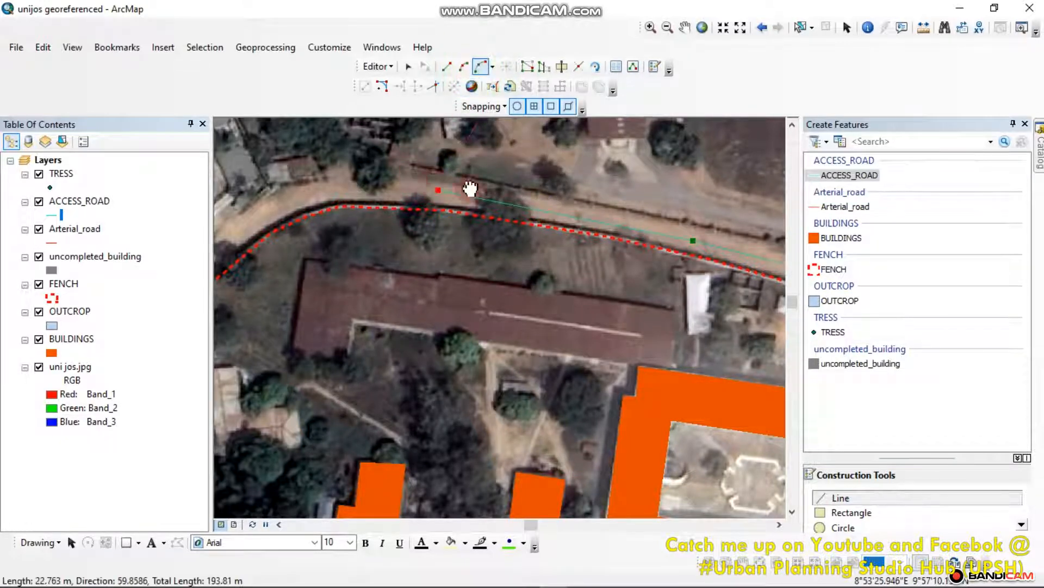
drag(469, 191, 674, 216)
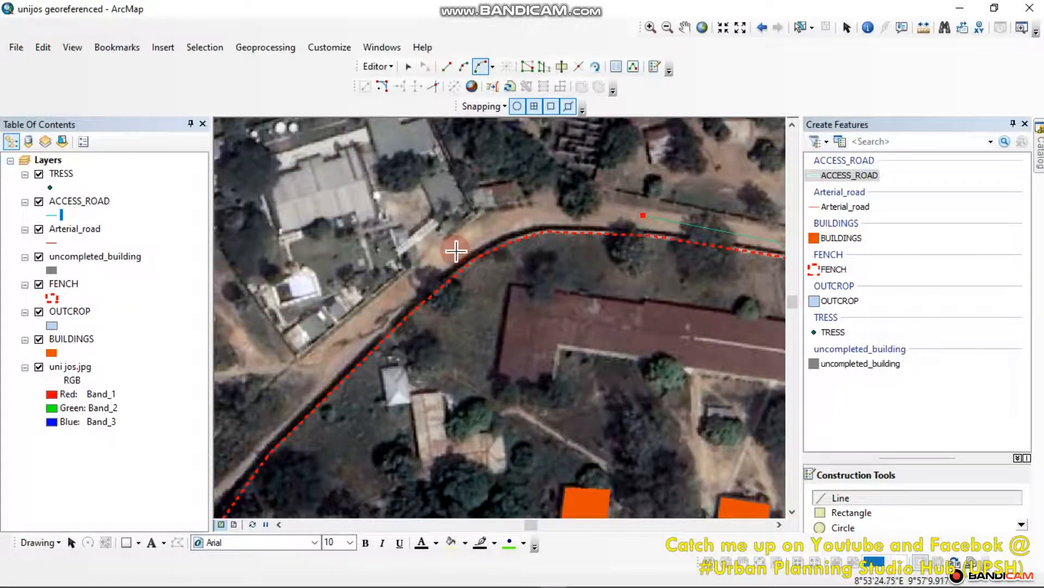
drag(479, 225, 586, 140)
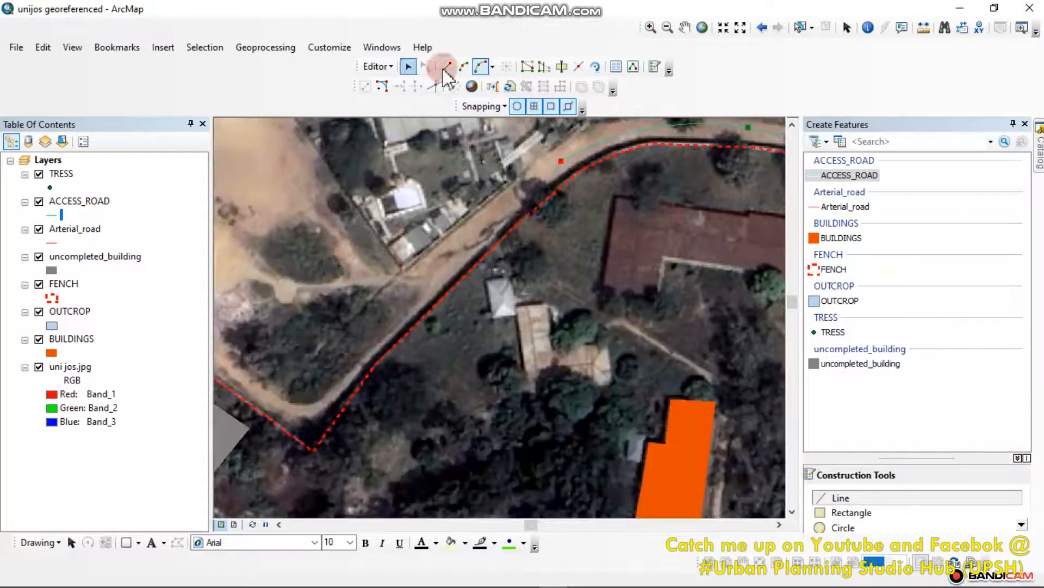
Step: Continue the ACCESS_ROAD sketch with straight segments southwest along the dirt road outside the fence, up to the turn near the fence corner
drag(439, 266, 570, 206)
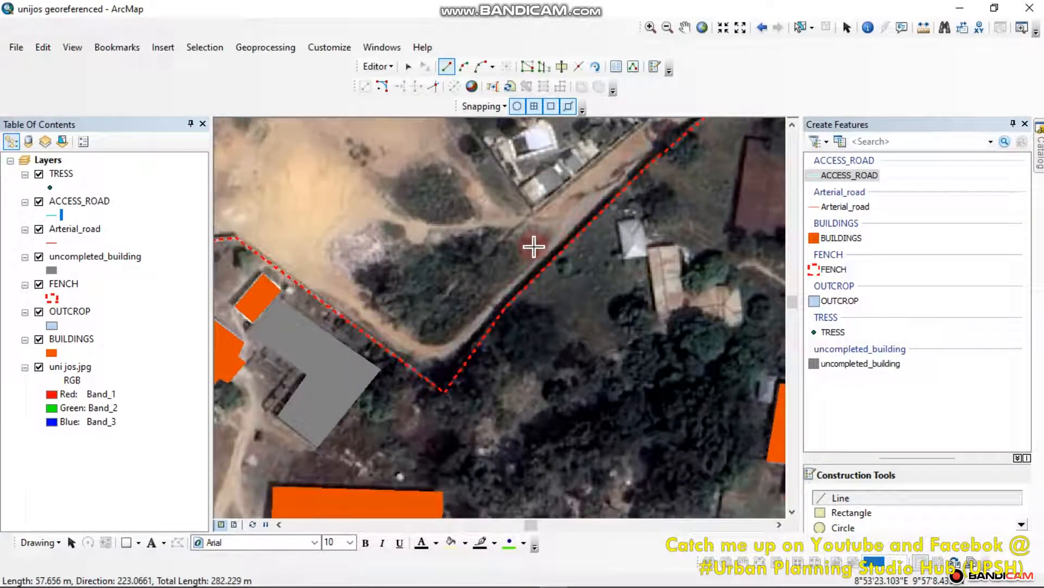
click(535, 242)
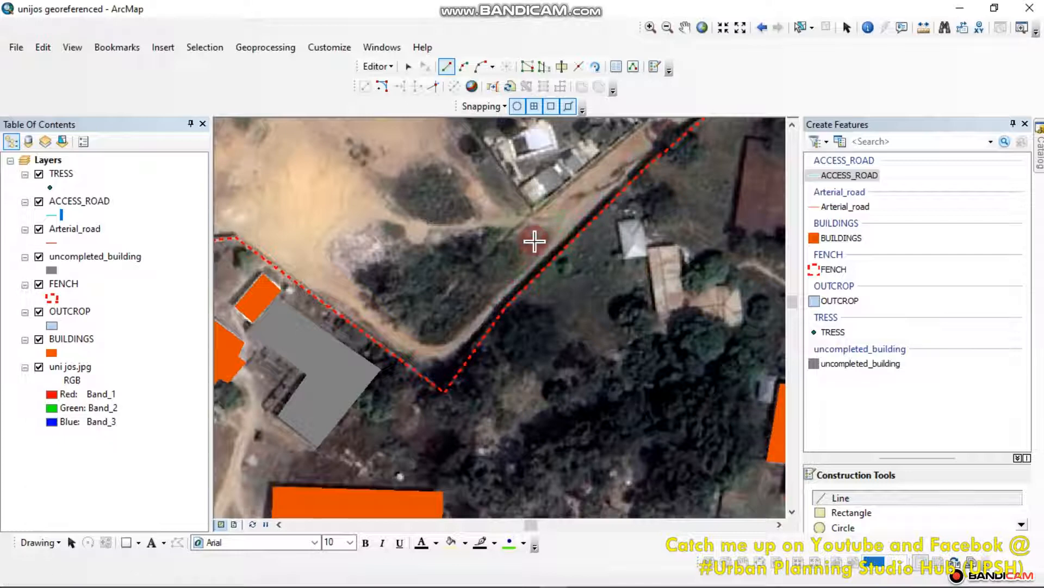
drag(502, 268, 588, 232)
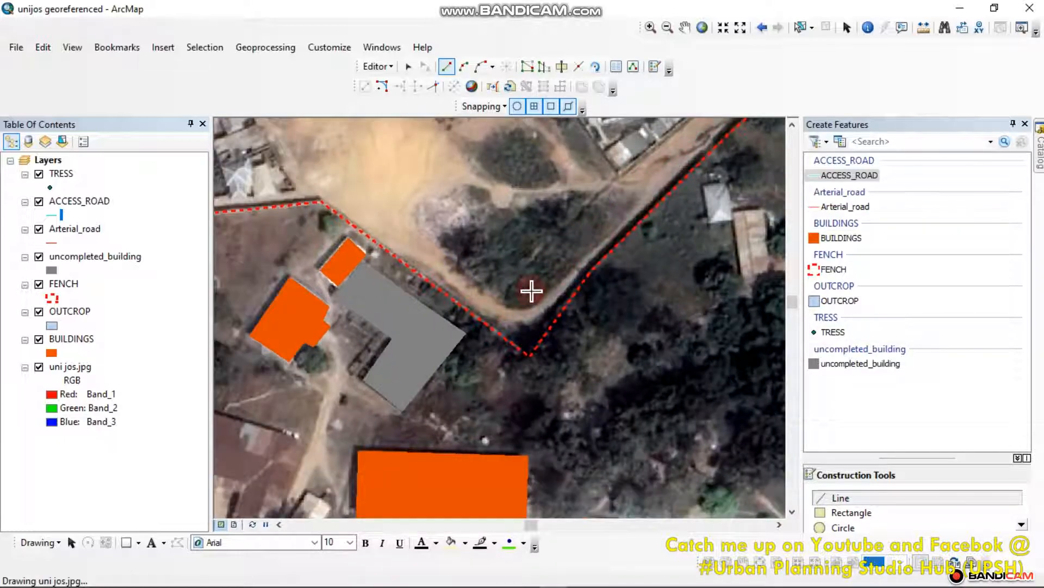
click(543, 283)
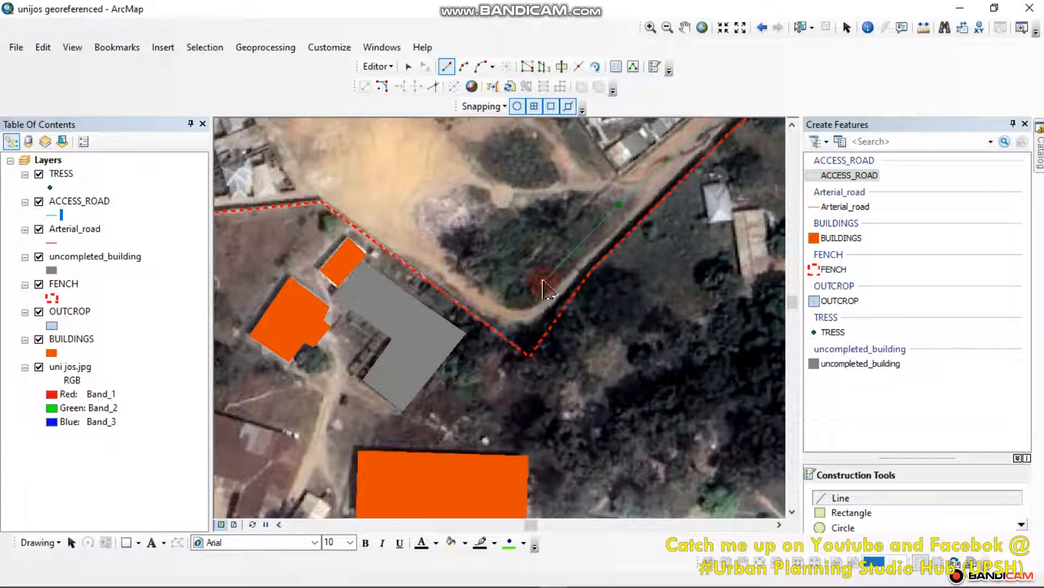
Step: Trace the dirt road's turn outside the V-shaped fence corner with an arc segment of the ACCESS_ROAD sketch
click(543, 280)
click(512, 297)
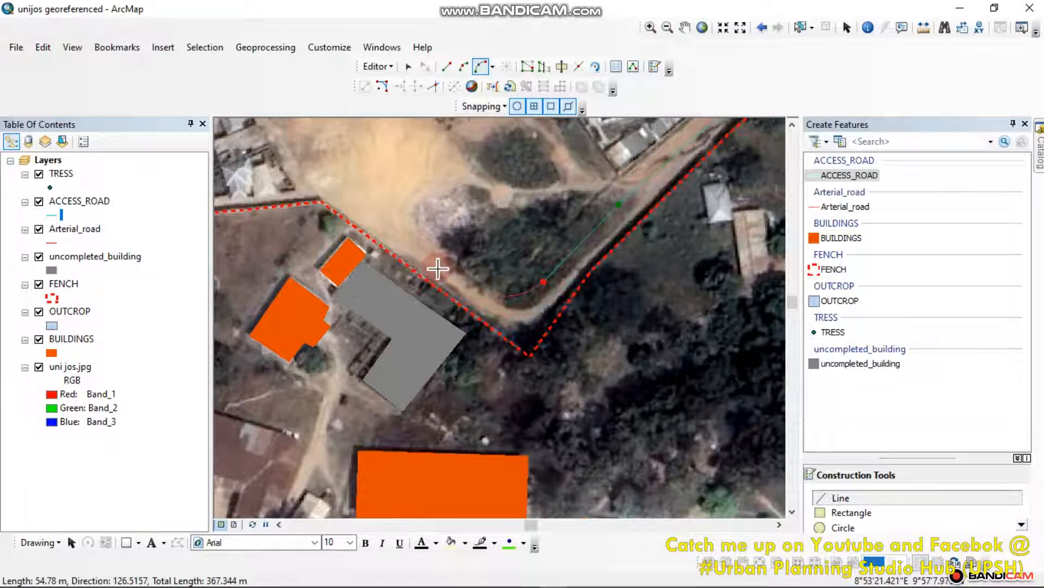
click(458, 285)
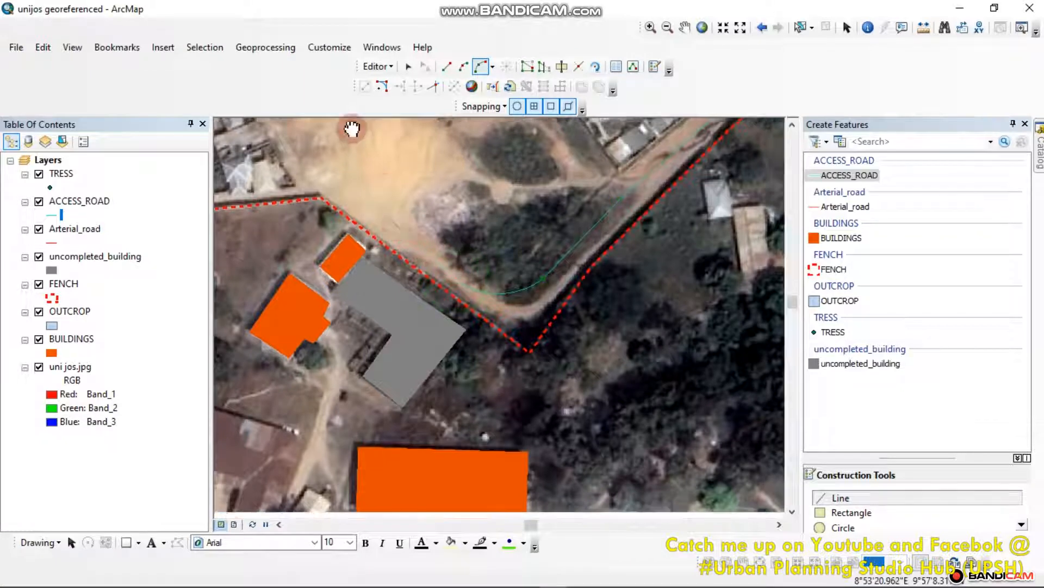
Step: Extend the ACCESS_ROAD sketch northwest beside the fence toward the open ground with a straight segment and finish it
drag(352, 129, 384, 119)
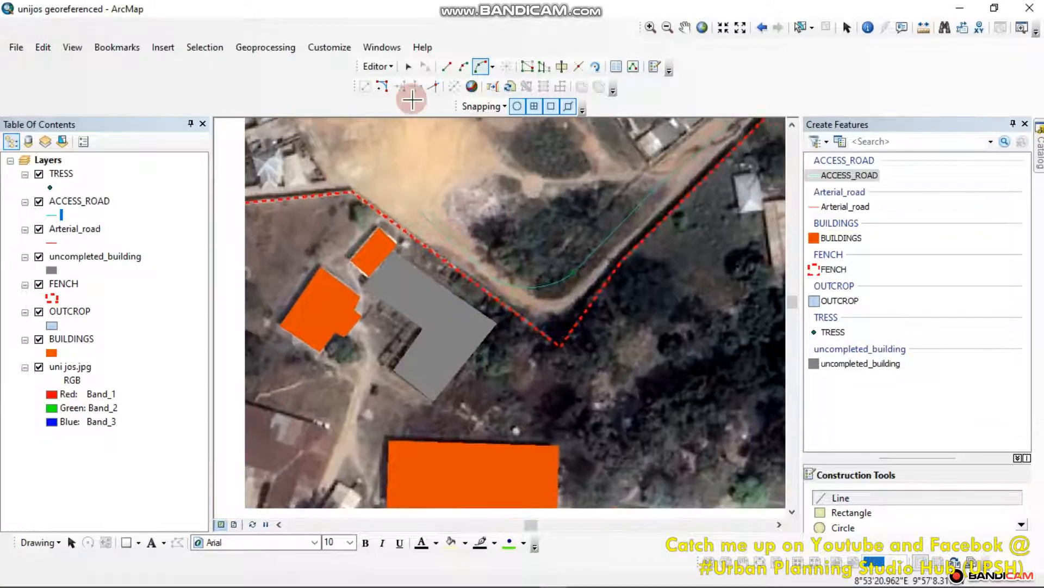
click(448, 67)
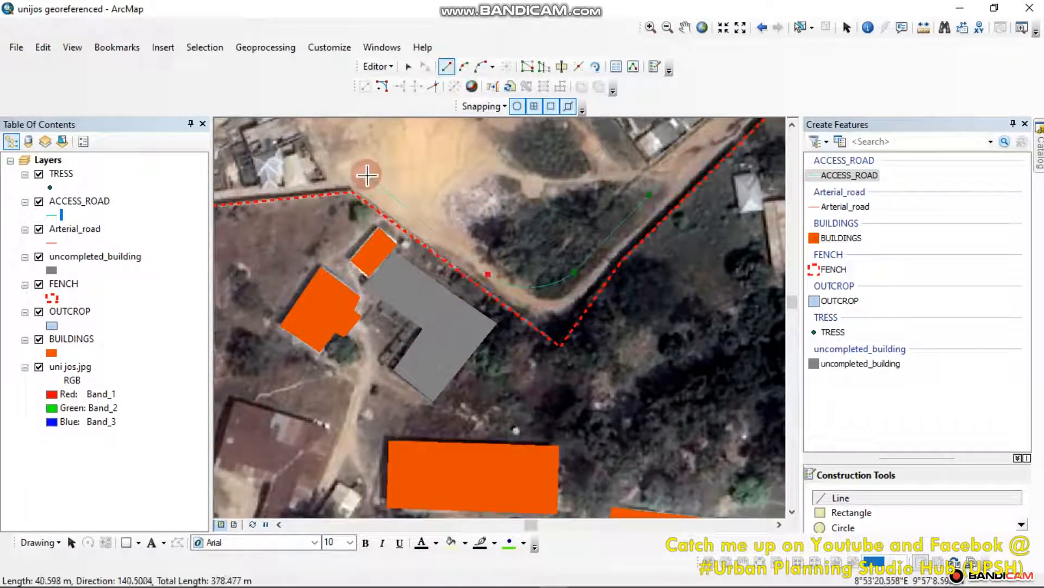
right_click(362, 142)
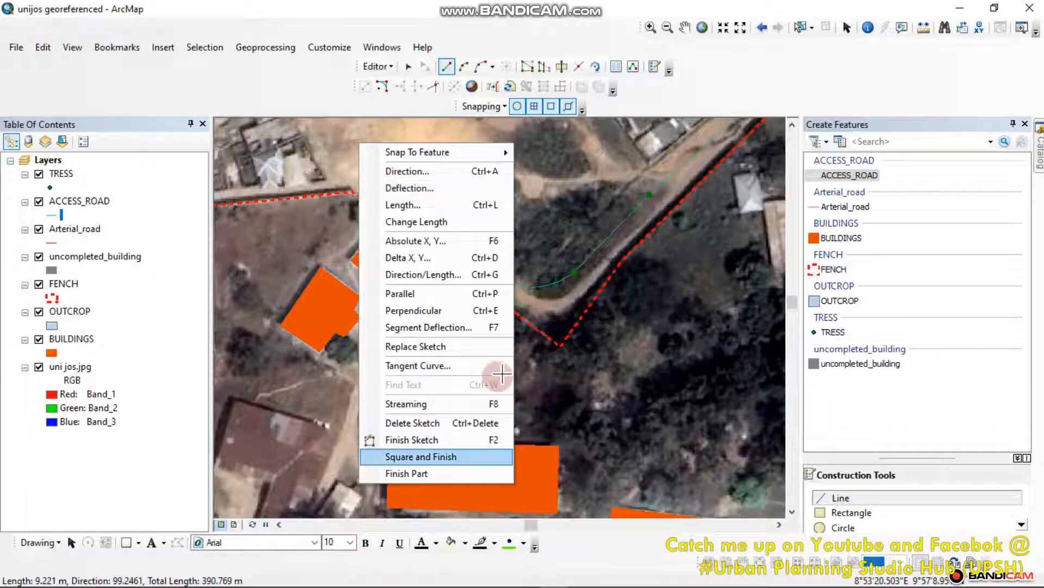
Step: Activate the ACCESS_ROAD template for a new line at the southern road's junction with the arterial road
scroll(520, 333, down, 7)
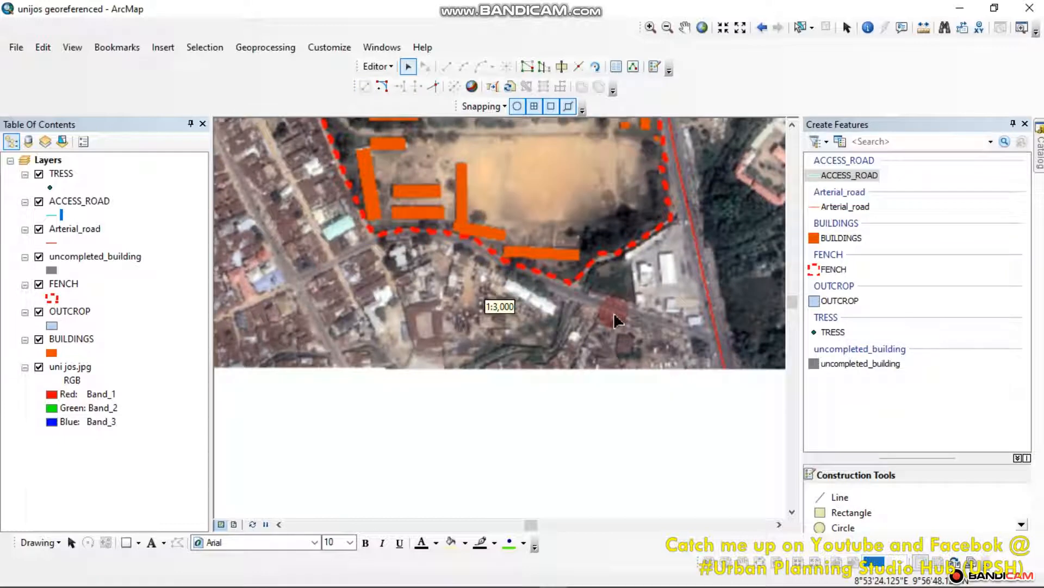
click(849, 174)
scroll(629, 233, up, 3)
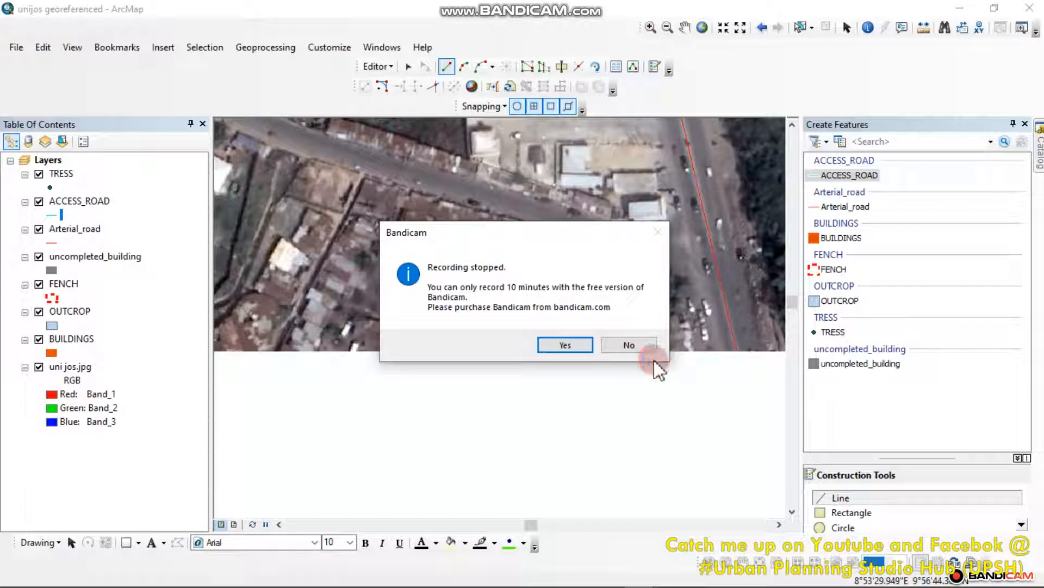
click(622, 348)
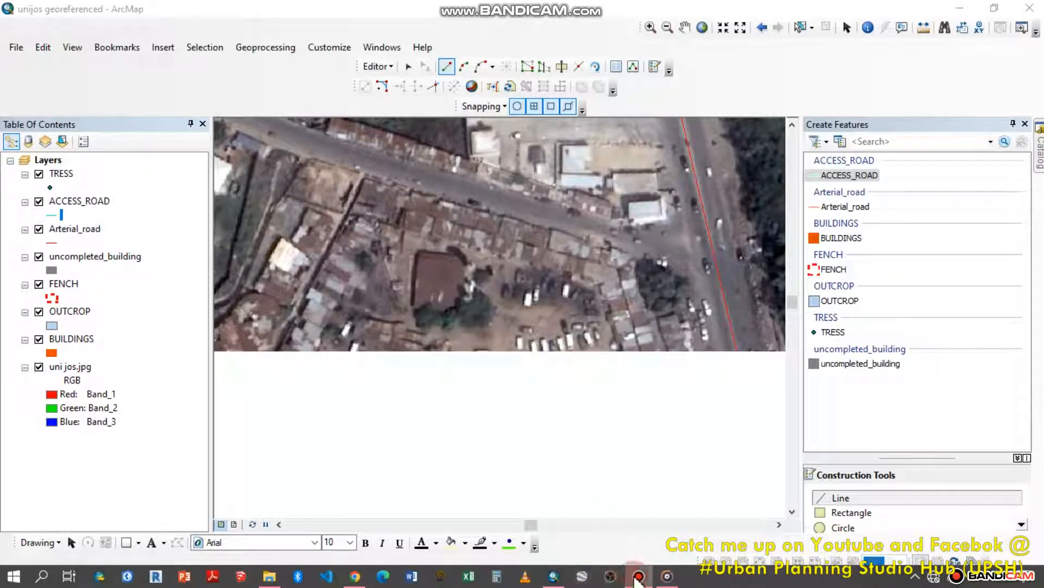
click(637, 579)
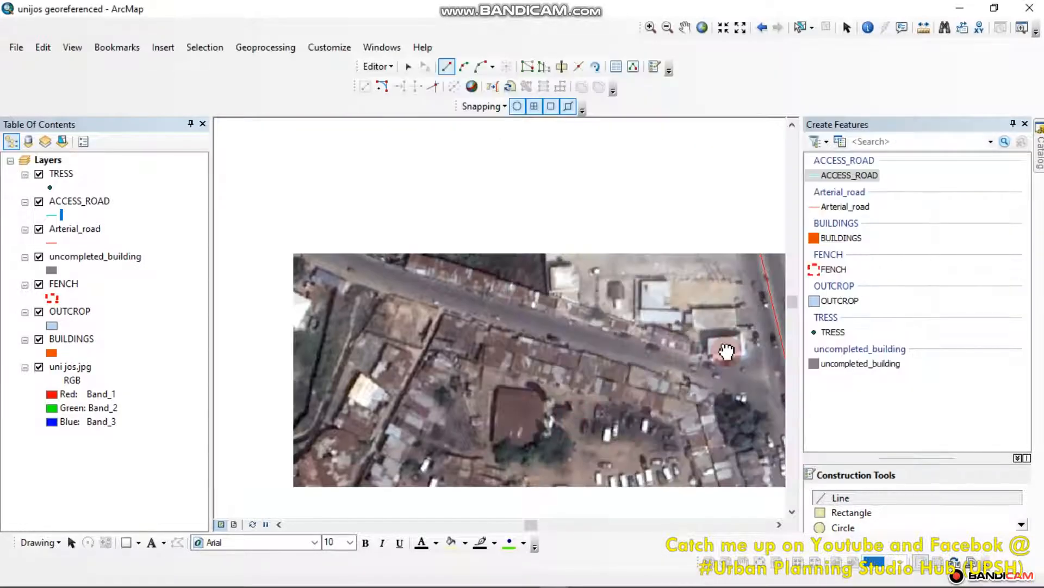
Step: Start an ACCESS_ROAD sketch on the arterial road and trace the southern road westward in straight segments for about 273 m
drag(521, 402, 521, 268)
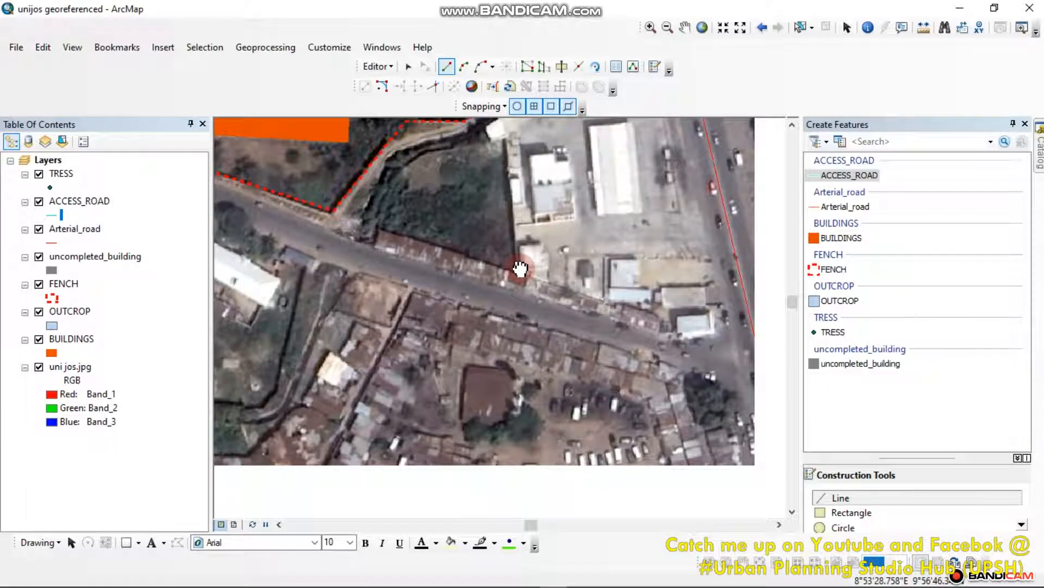
drag(521, 269, 419, 215)
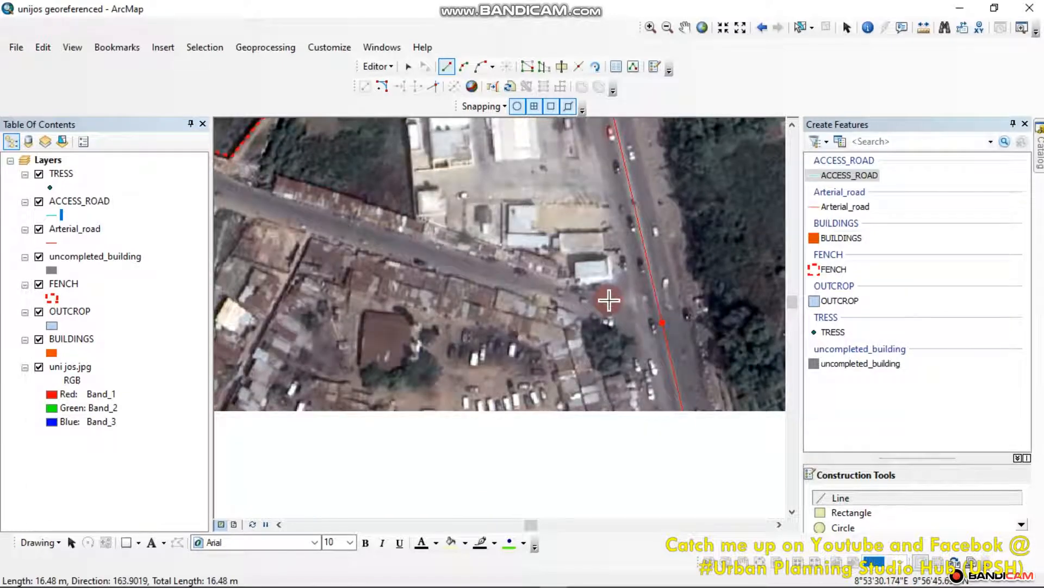
drag(497, 277, 609, 300)
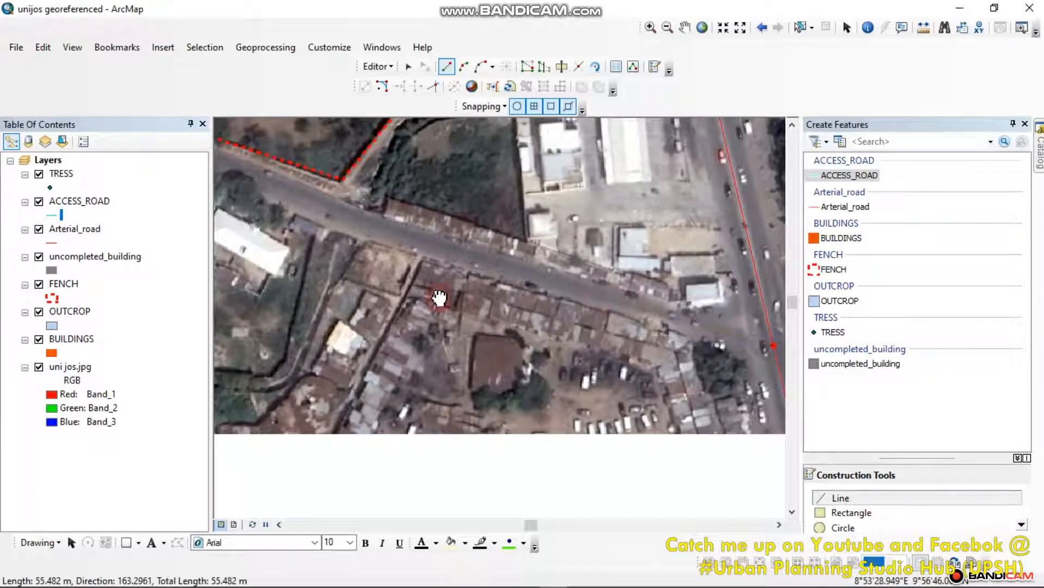
drag(459, 241, 519, 254)
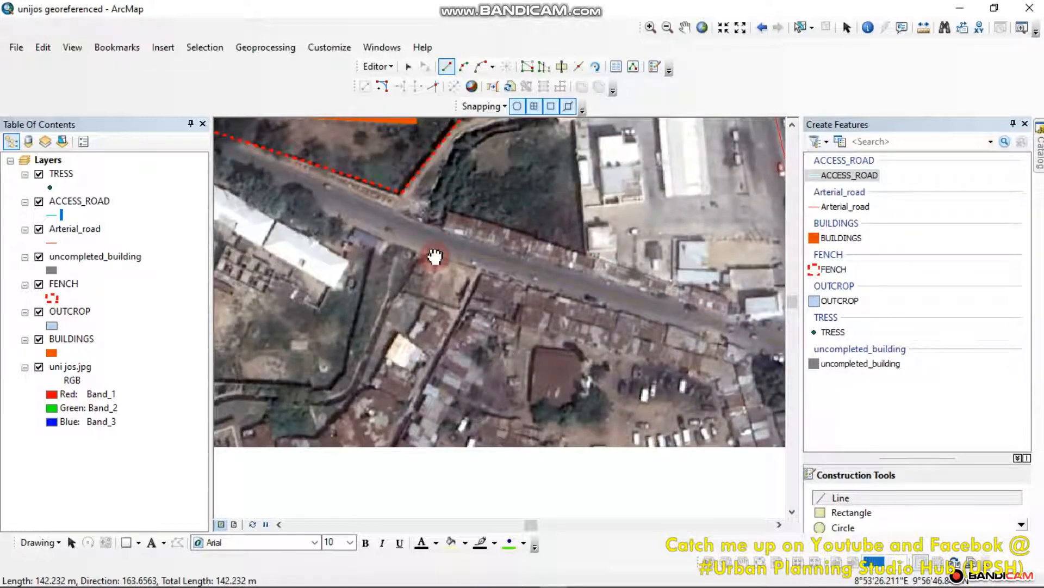
click(437, 245)
drag(311, 187, 397, 217)
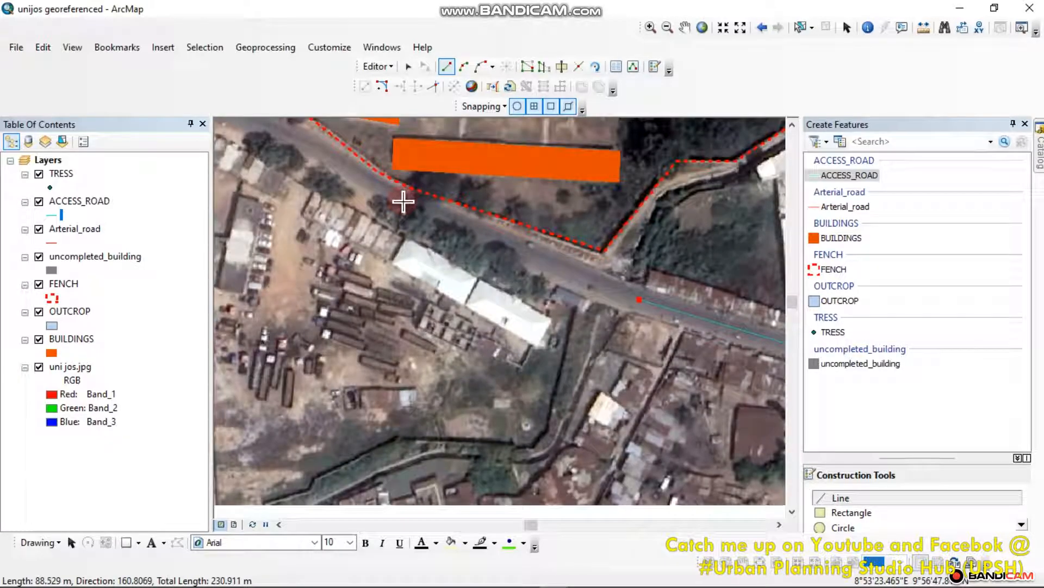
click(403, 201)
drag(403, 202, 613, 317)
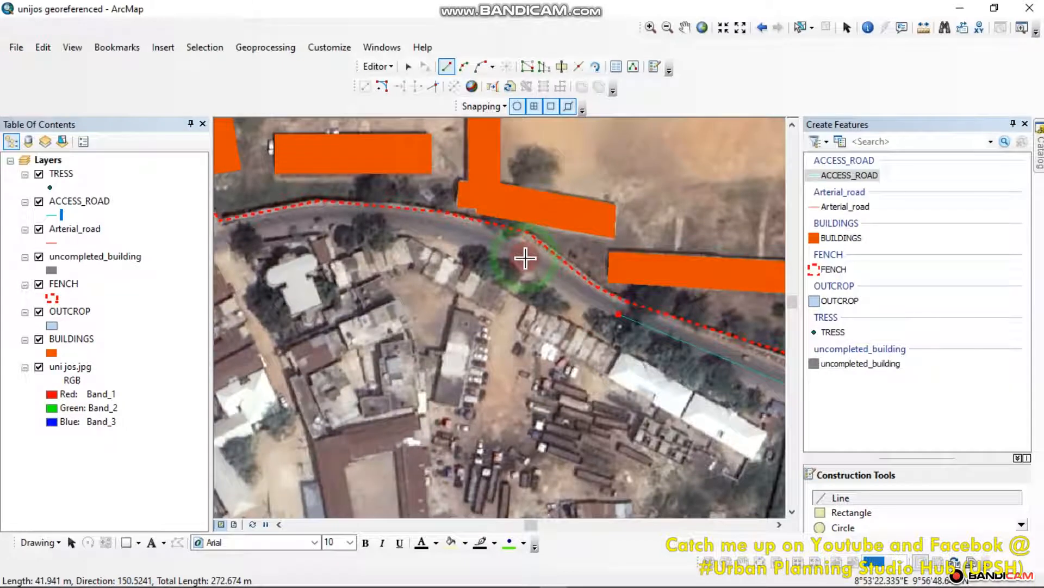
click(525, 258)
Step: Trace the southern road's long curve to just past the southwestern fence corner with an arc segment of the ACCESS_ROAD sketch
drag(314, 228, 566, 268)
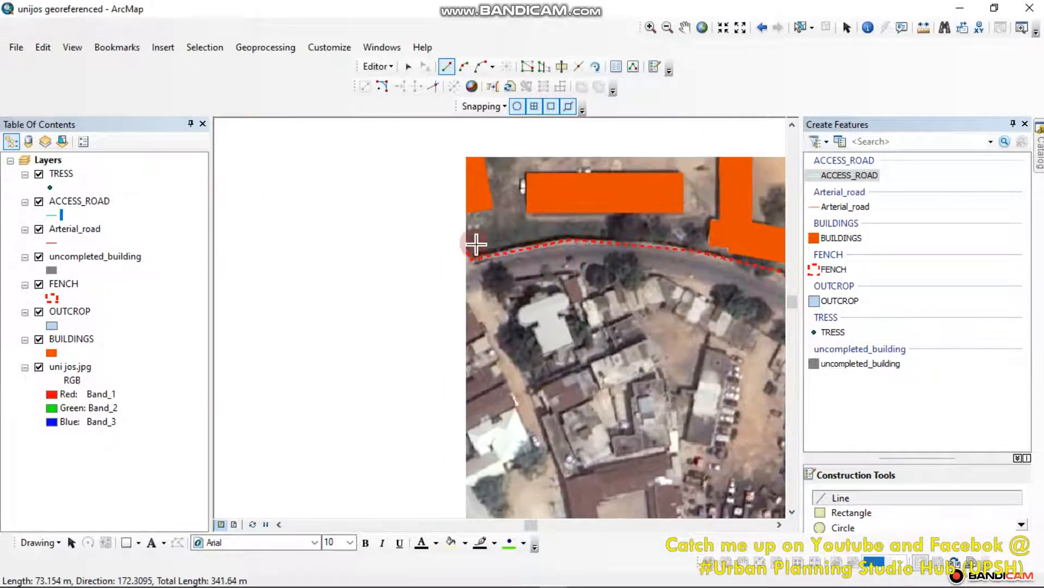
click(477, 67)
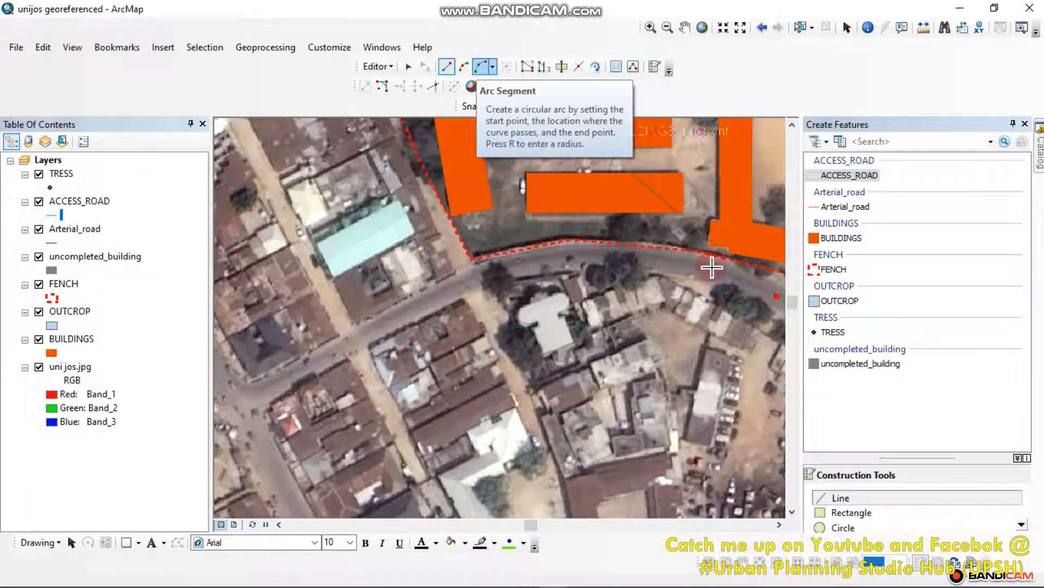
drag(712, 267, 644, 249)
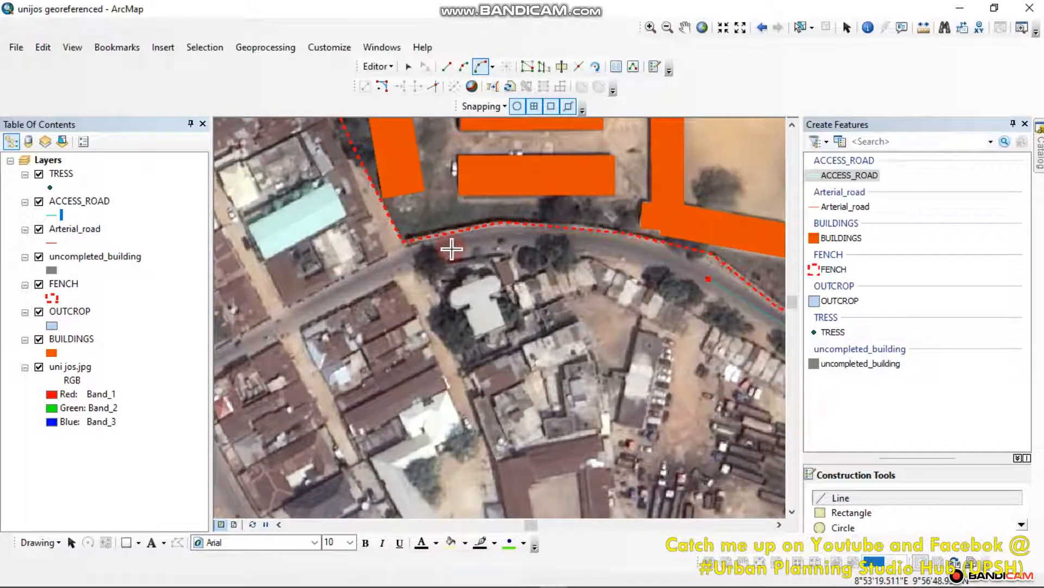
click(381, 267)
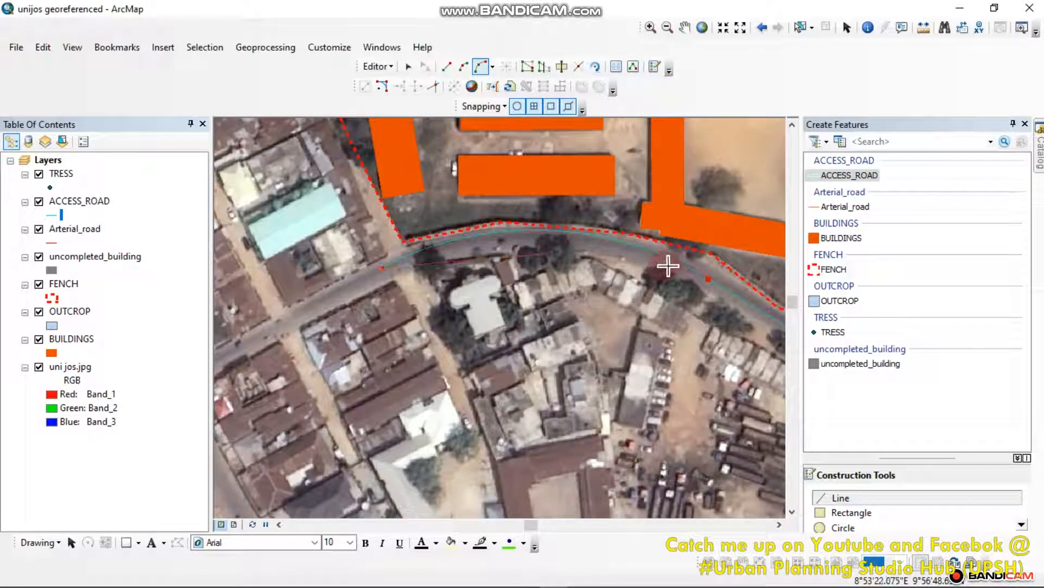
key(ctrl+z)
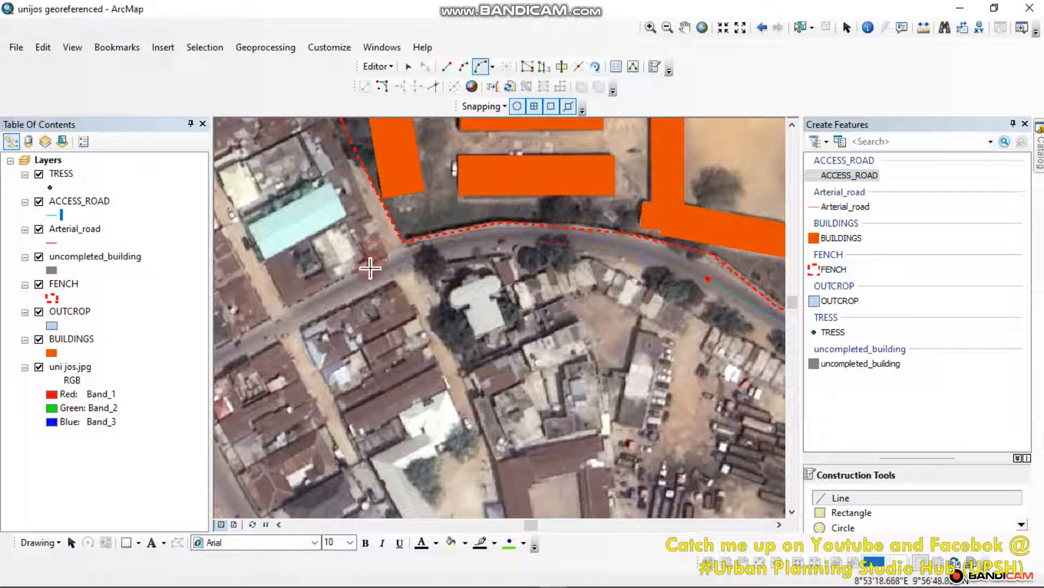
click(371, 273)
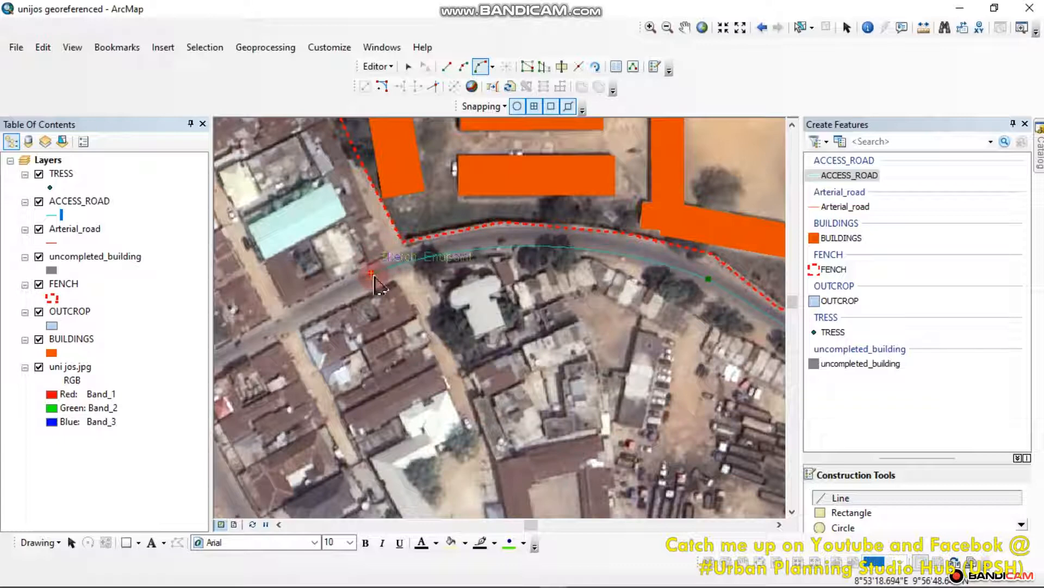
key(ctrl+z)
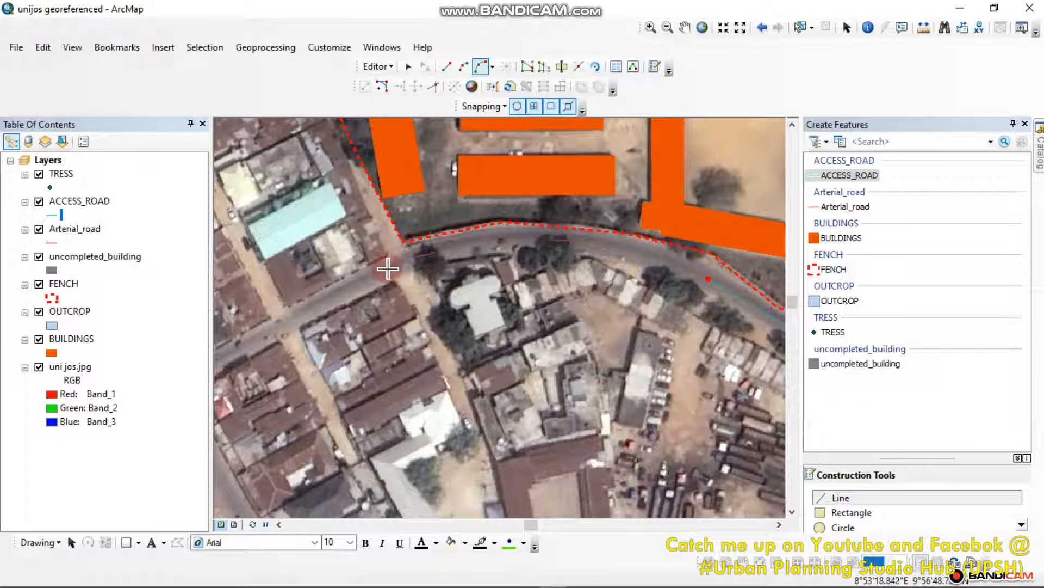
click(387, 269)
Step: Extend the ACCESS_ROAD sketch southwest to the junction with the next street using a straight segment and finish it
drag(362, 270, 558, 210)
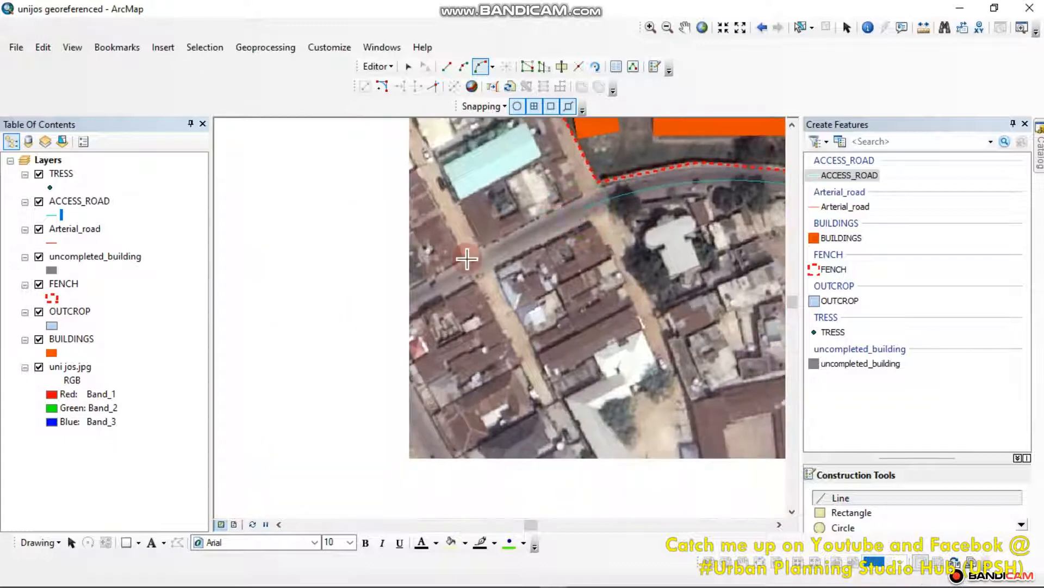
click(447, 66)
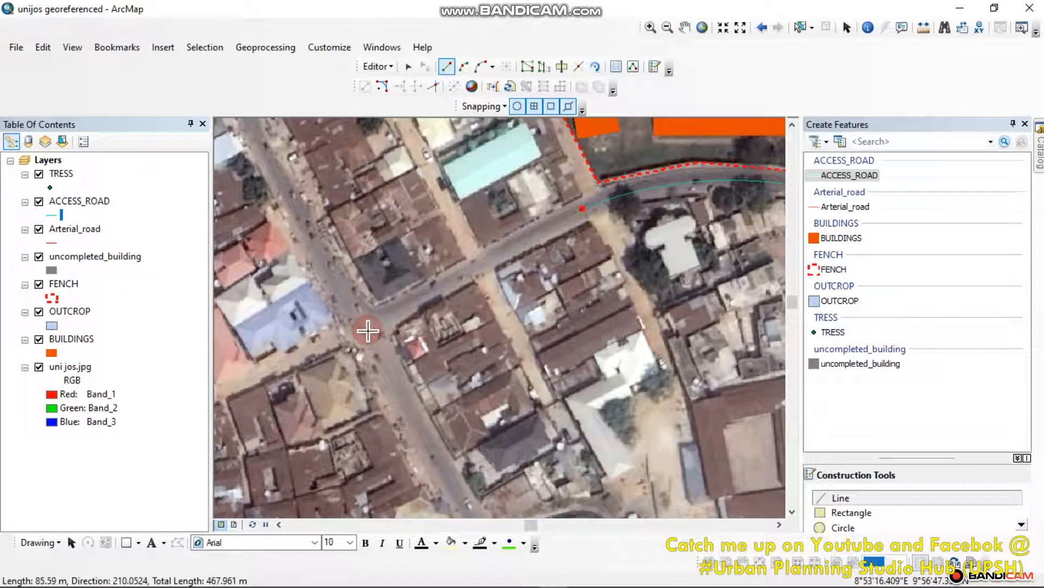
click(366, 329)
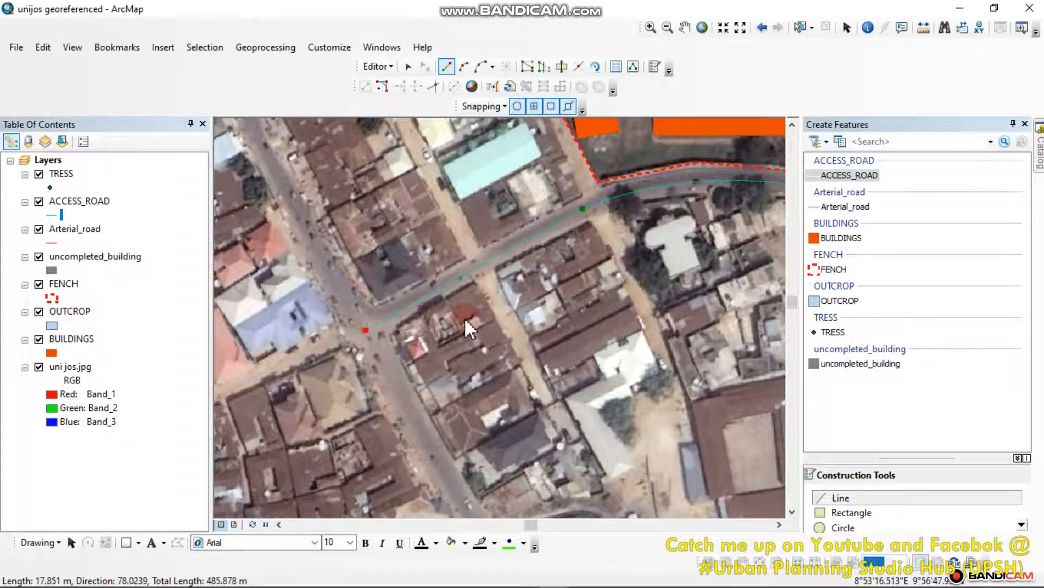
right_click(503, 359)
click(428, 539)
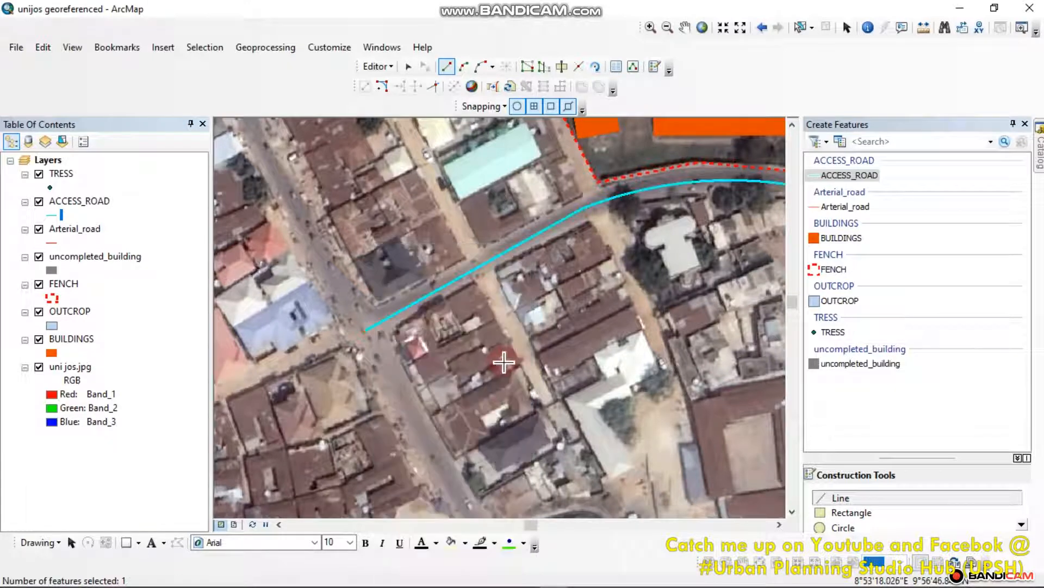
Step: Start an ACCESS_ROAD sketch on the southern road at the southwestern fence corner and trace about 68 m north beside the fence
scroll(464, 389, down, 3)
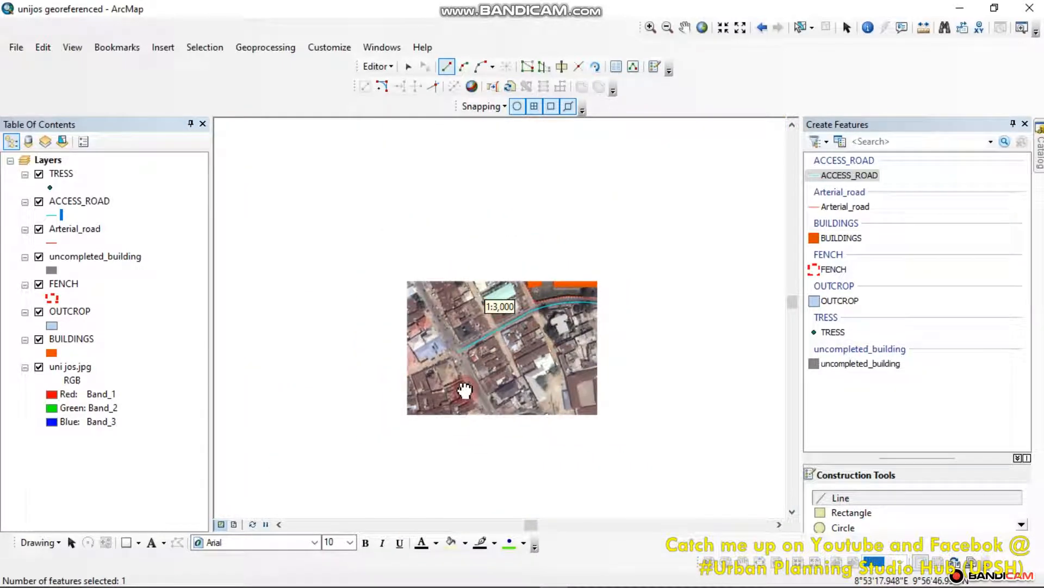
scroll(465, 389, down, 2)
scroll(465, 390, up, 2)
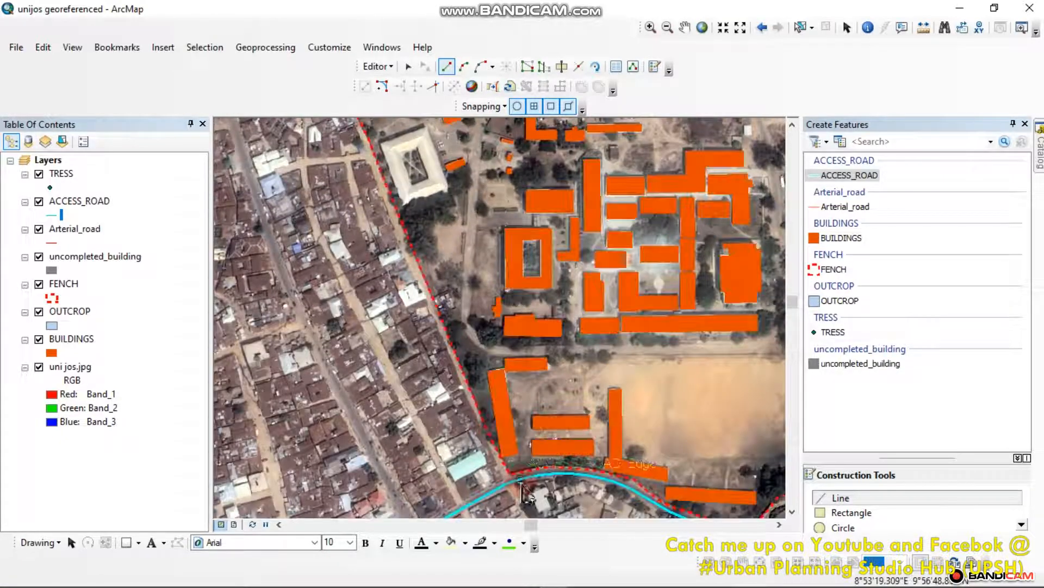
drag(385, 232, 409, 207)
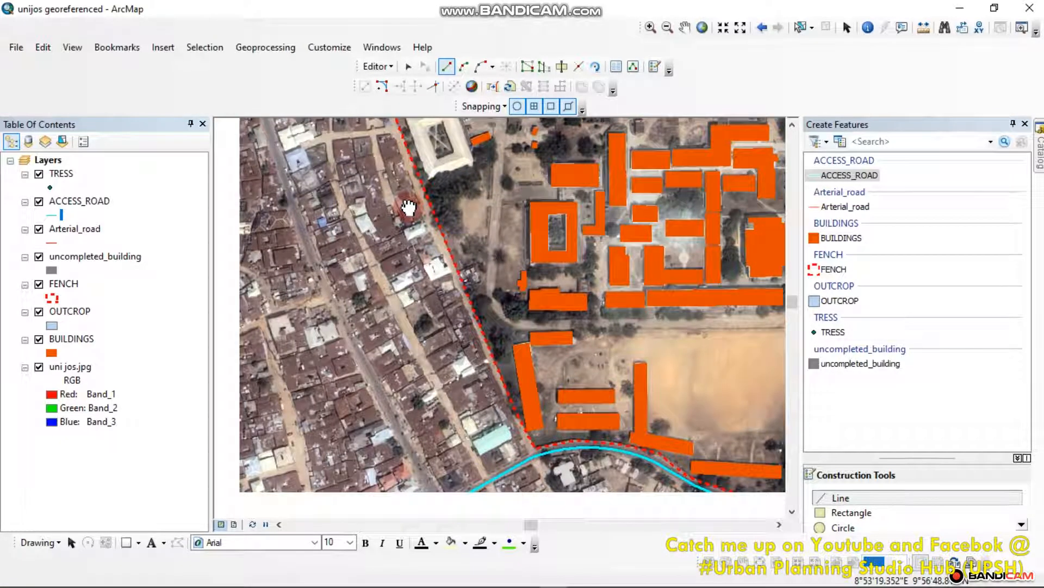
scroll(492, 307, up, 1)
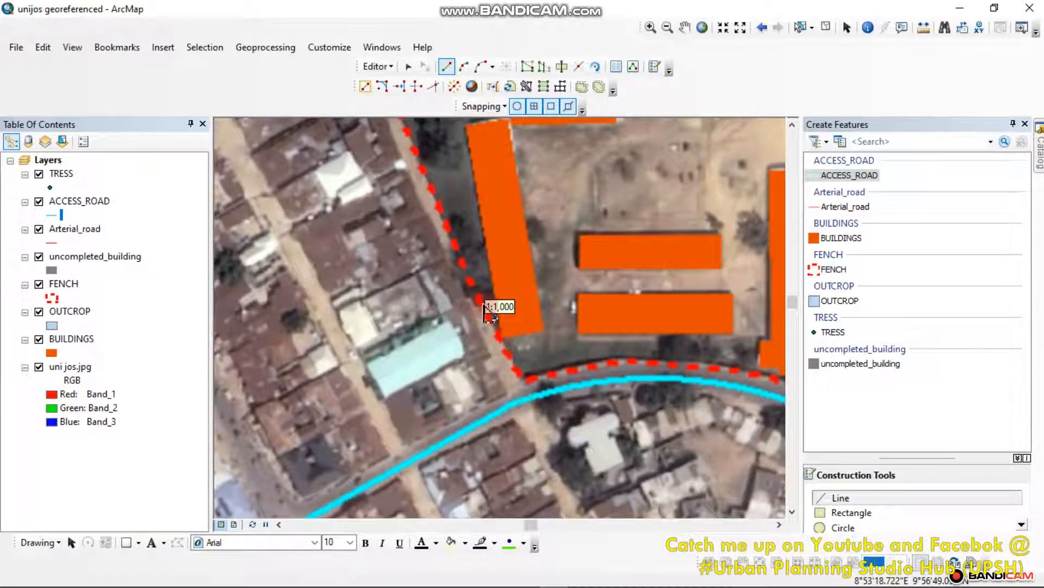
drag(483, 341, 512, 417)
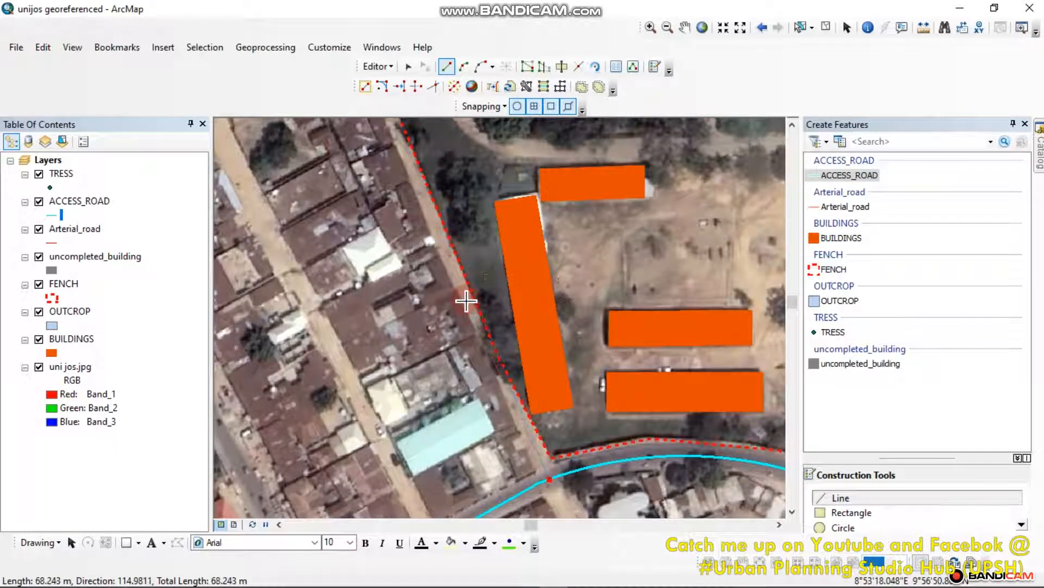
click(466, 299)
Step: Extend the ACCESS_ROAD sketch northwest outside the western fence to a total length of about 333 m and finish it
drag(424, 193, 457, 356)
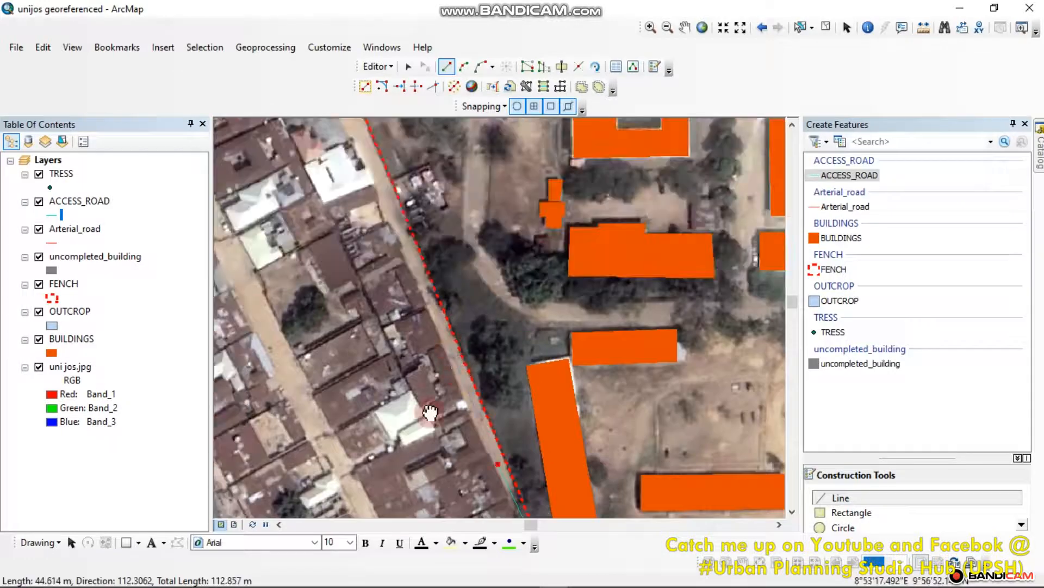
click(448, 344)
drag(393, 244, 429, 413)
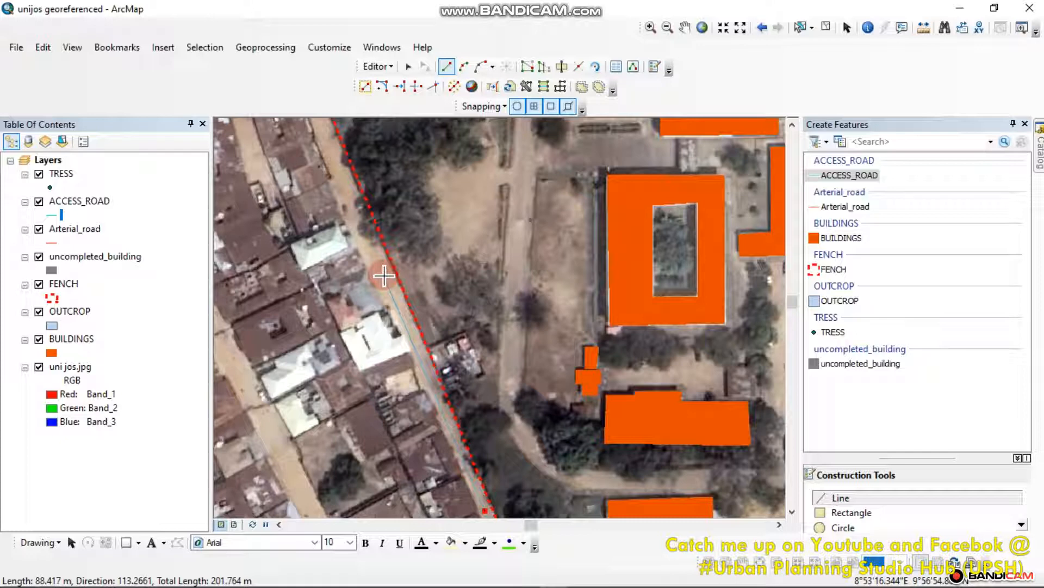
click(384, 275)
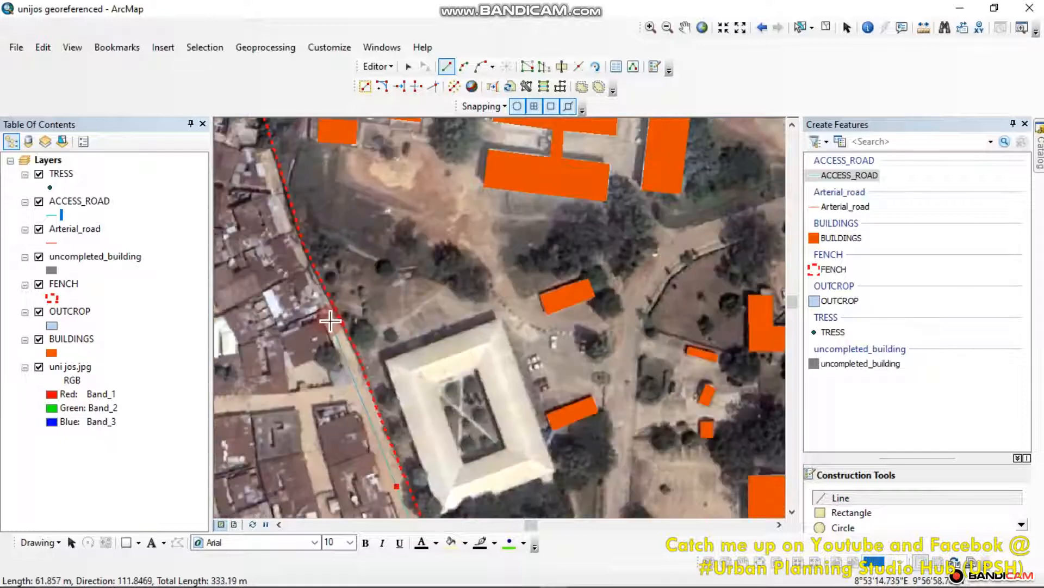
click(330, 321)
right_click(363, 287)
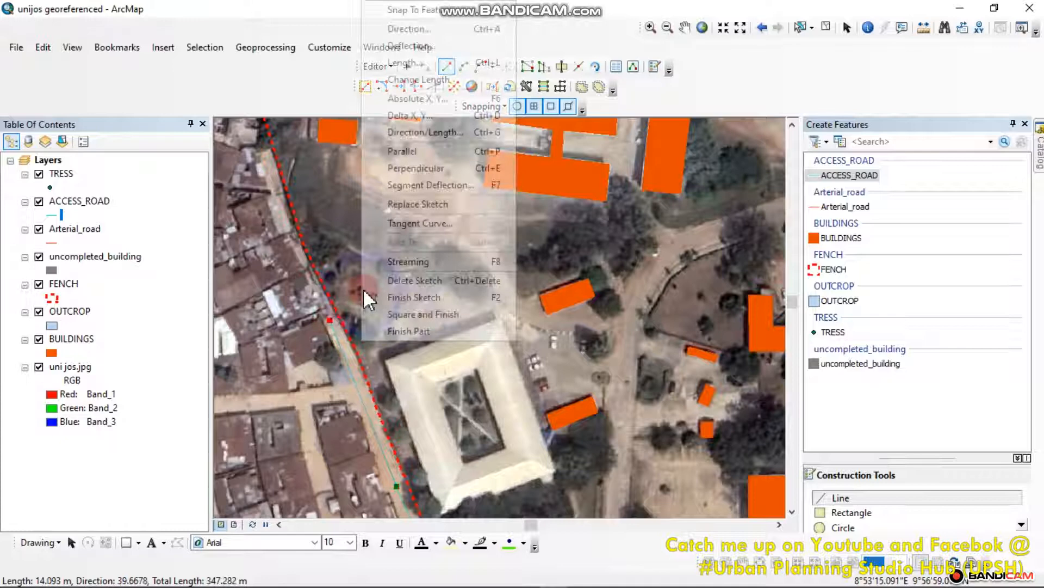
click(409, 314)
Step: Start an ACCESS_ROAD sketch on the arterial road at the eastern campus gate, run it straight west and curve it north
scroll(356, 362, down, 5)
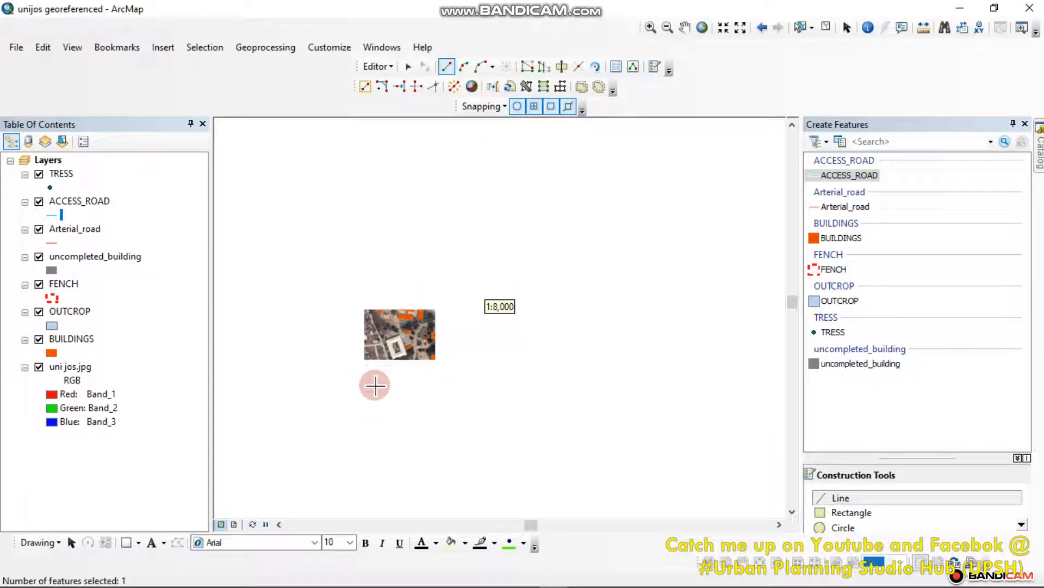
scroll(342, 248, up, 2)
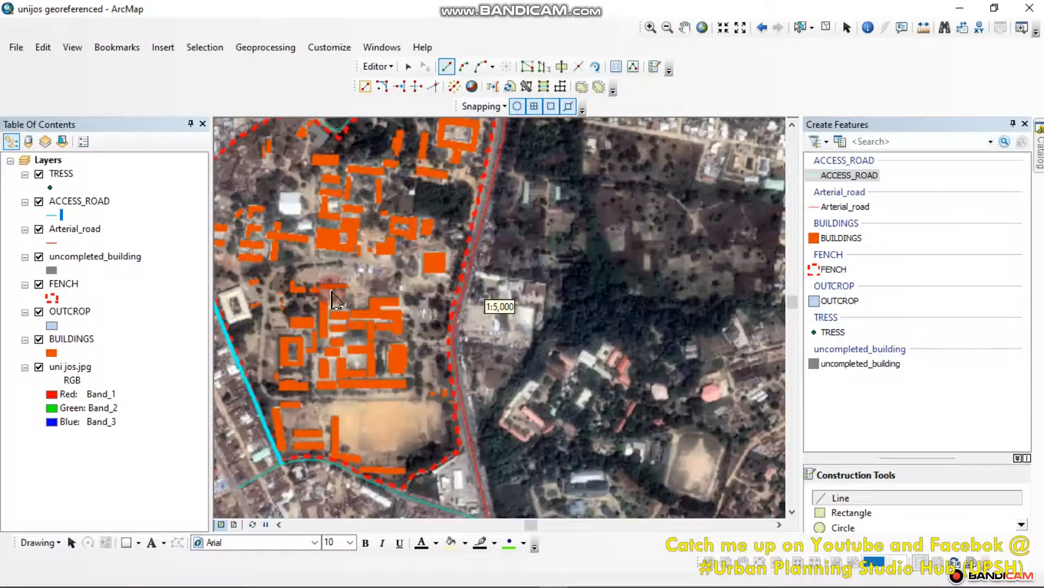
scroll(435, 337, up, 3)
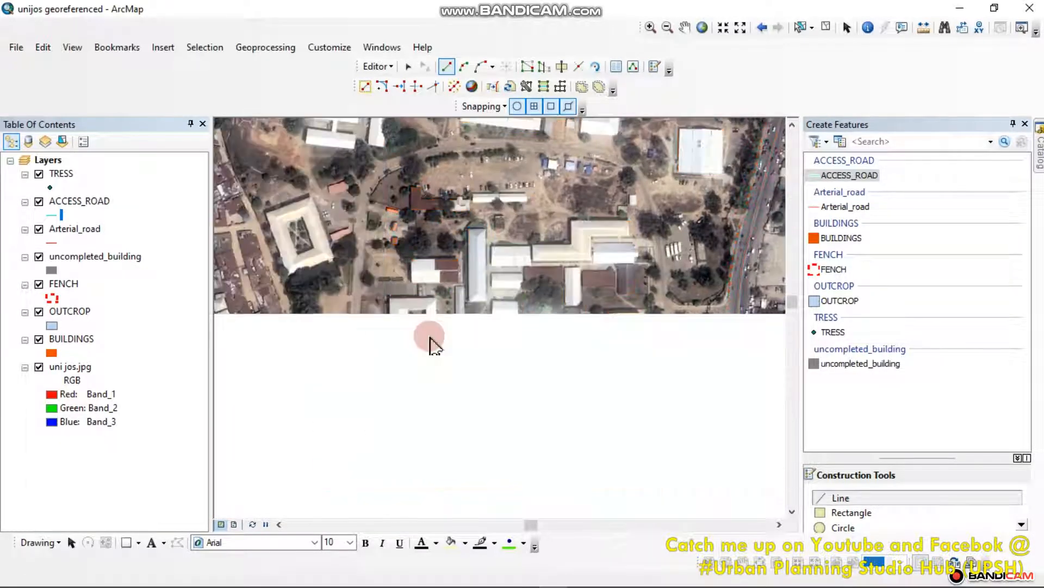
scroll(435, 340, up, 2)
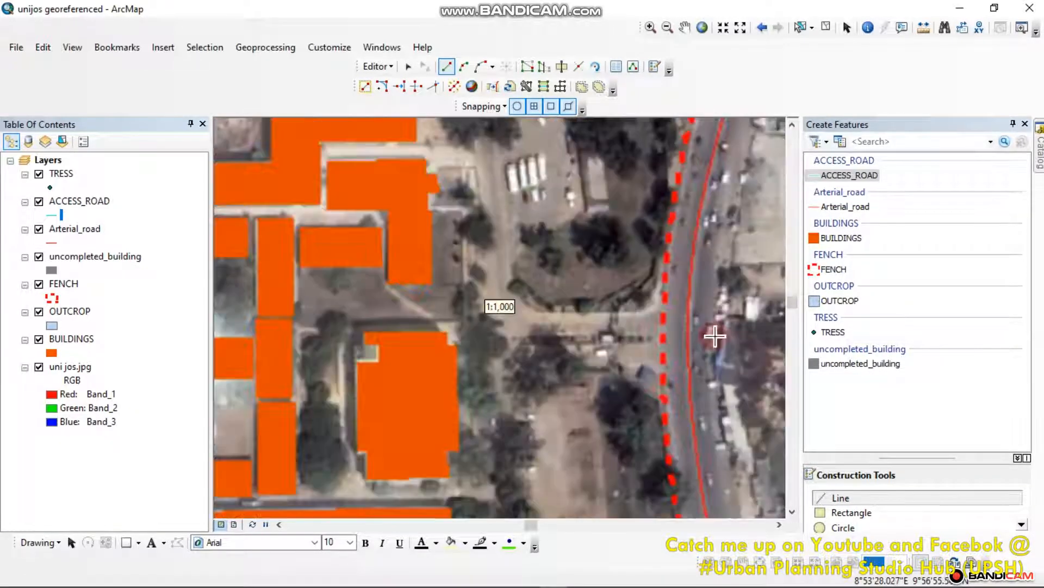
click(687, 322)
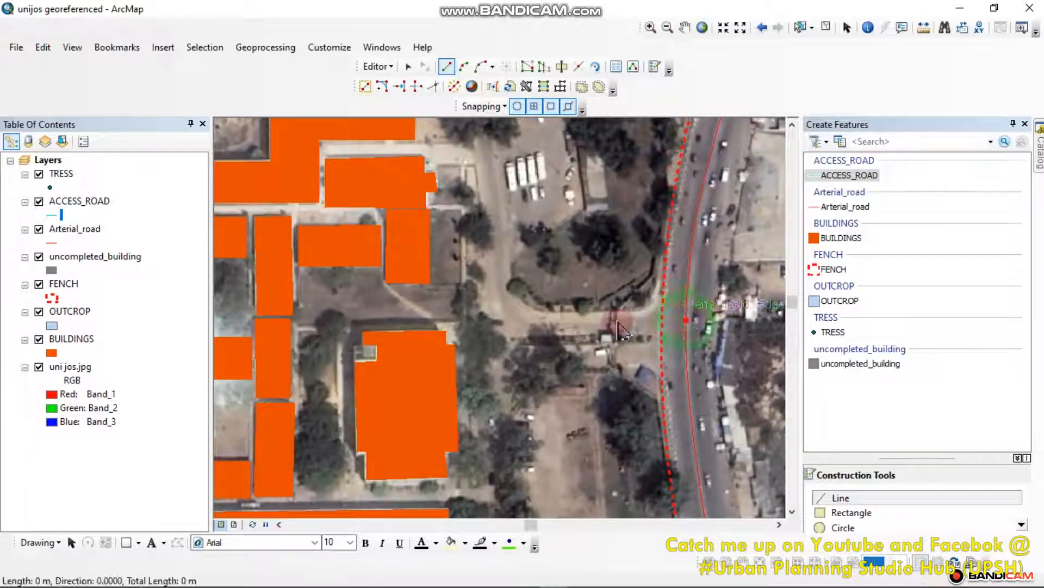
click(525, 325)
click(480, 66)
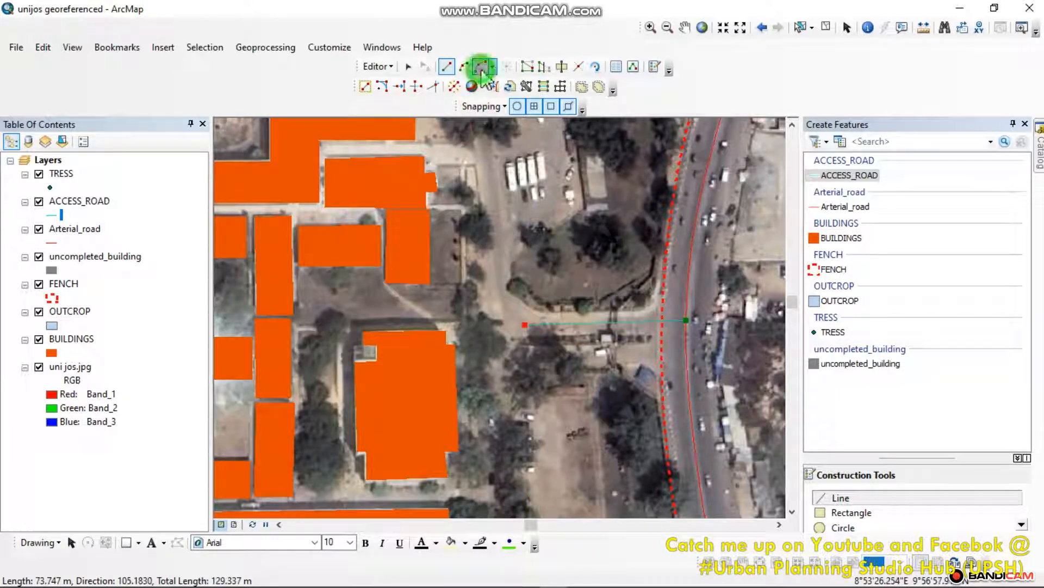
click(499, 290)
Step: Extend the ACCESS_ROAD sketch with curved segments north past the car park and northwest onto the campus's east-west road
drag(485, 239, 518, 377)
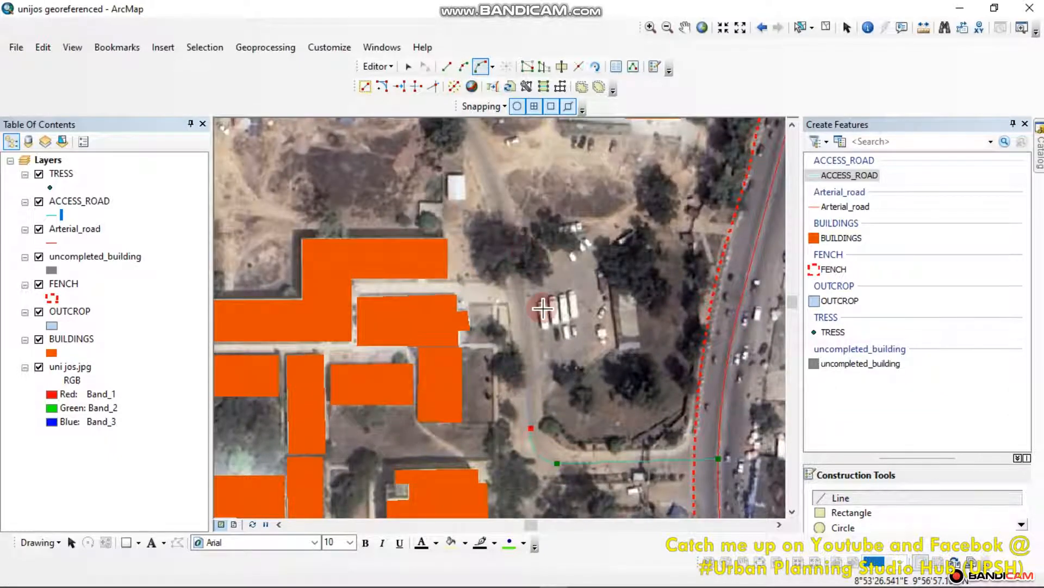
scroll(561, 350, up, 2)
click(559, 350)
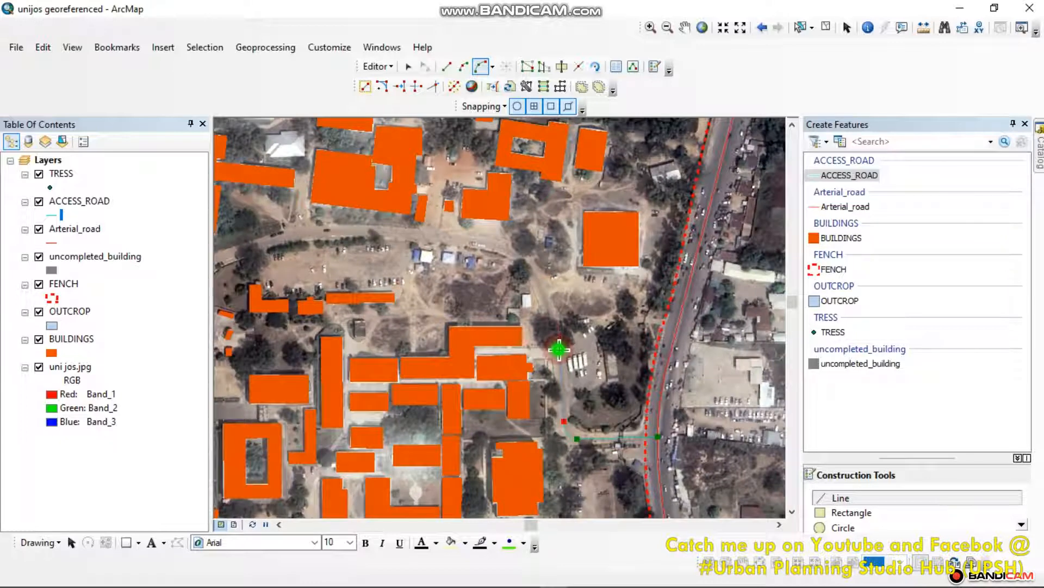
drag(559, 350, 554, 302)
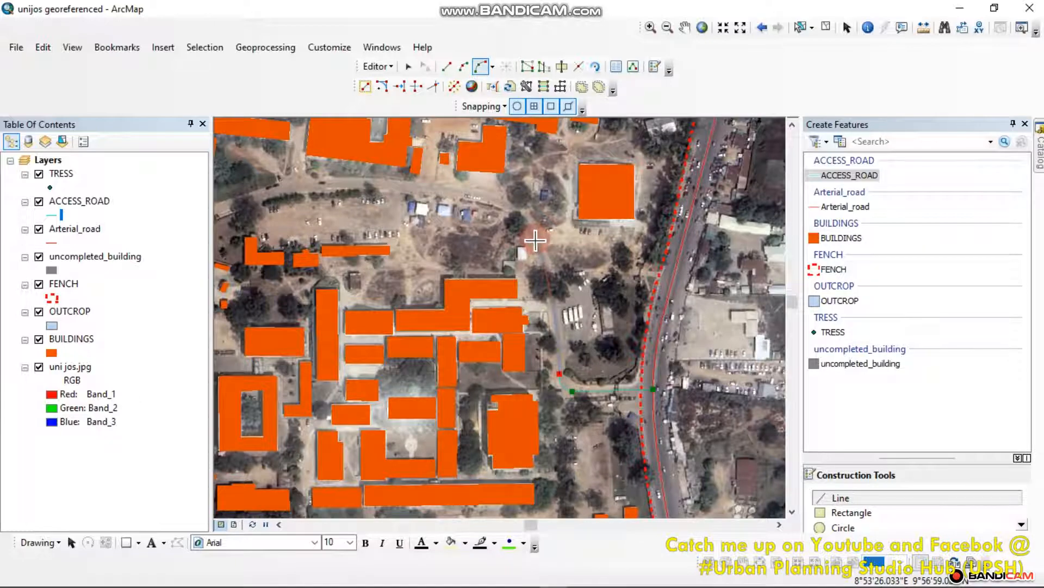
scroll(535, 240, down, 4)
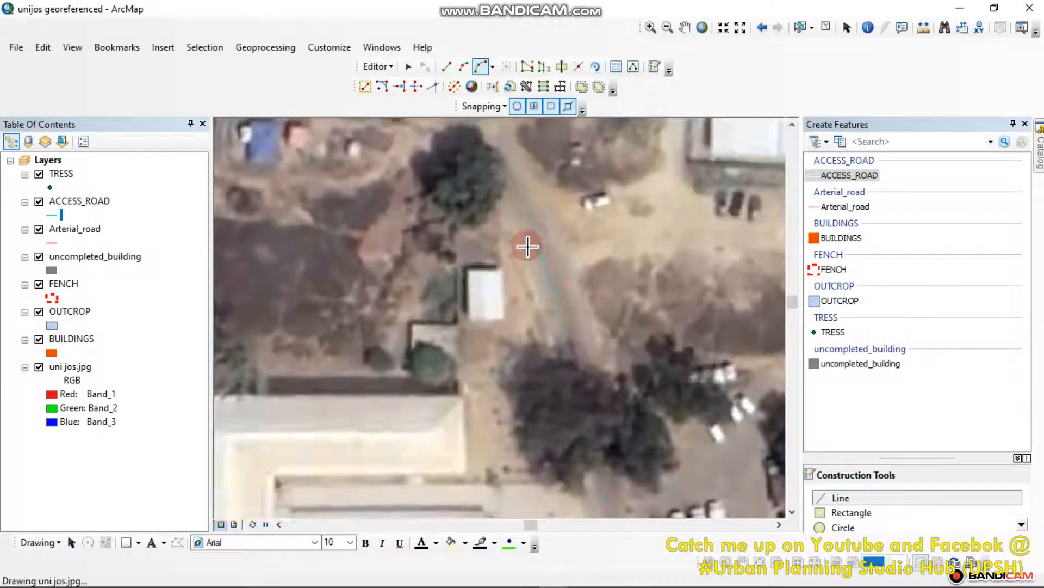
drag(528, 246, 643, 404)
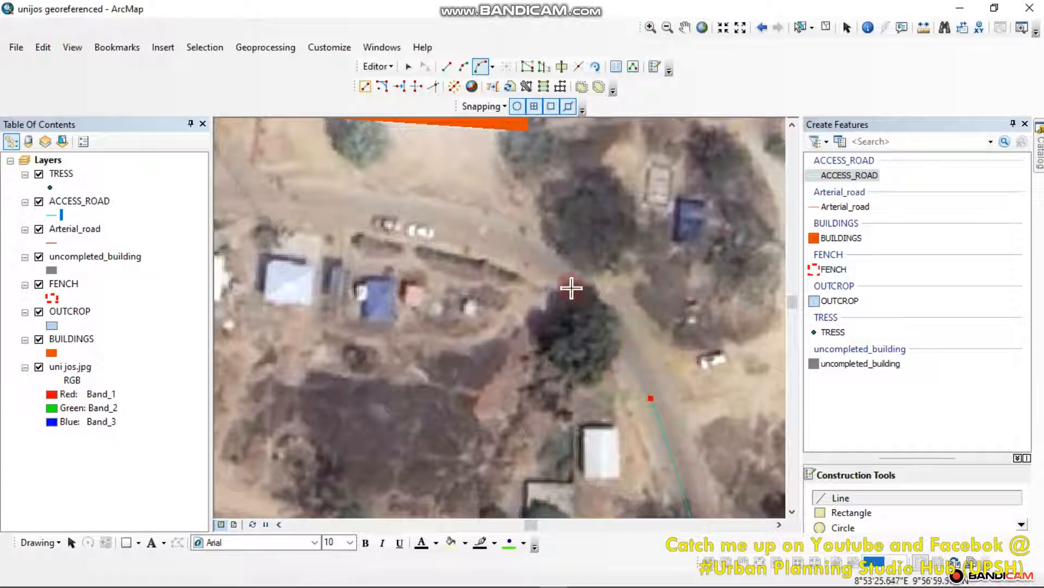
click(439, 225)
Step: Trace the east-west campus road westward between the buildings and the parking area with curved segments of the ACCESS_ROAD sketch
scroll(573, 278, up, 4)
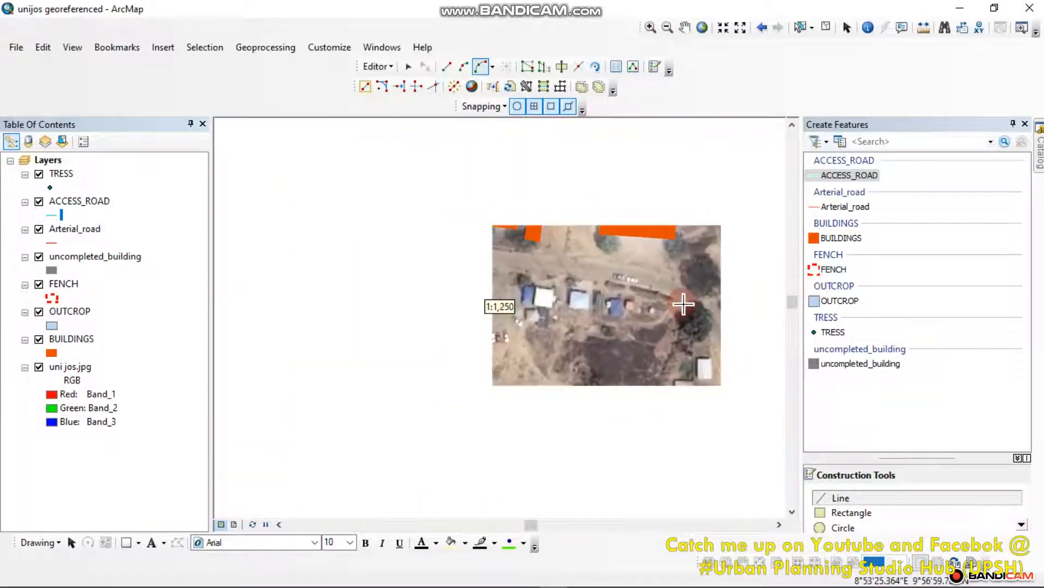
drag(644, 276, 742, 276)
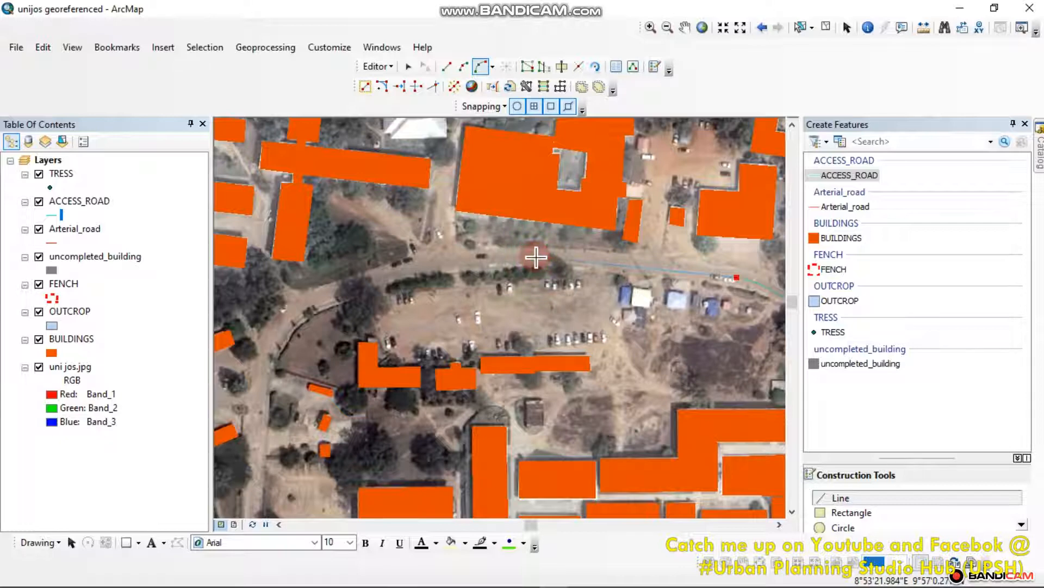
click(535, 258)
drag(536, 257, 731, 254)
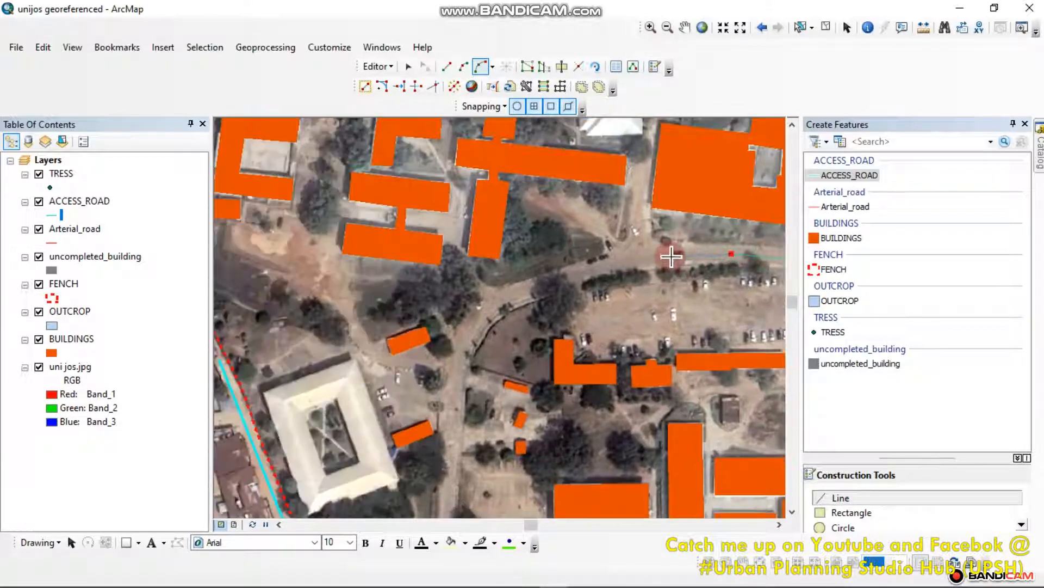
click(672, 258)
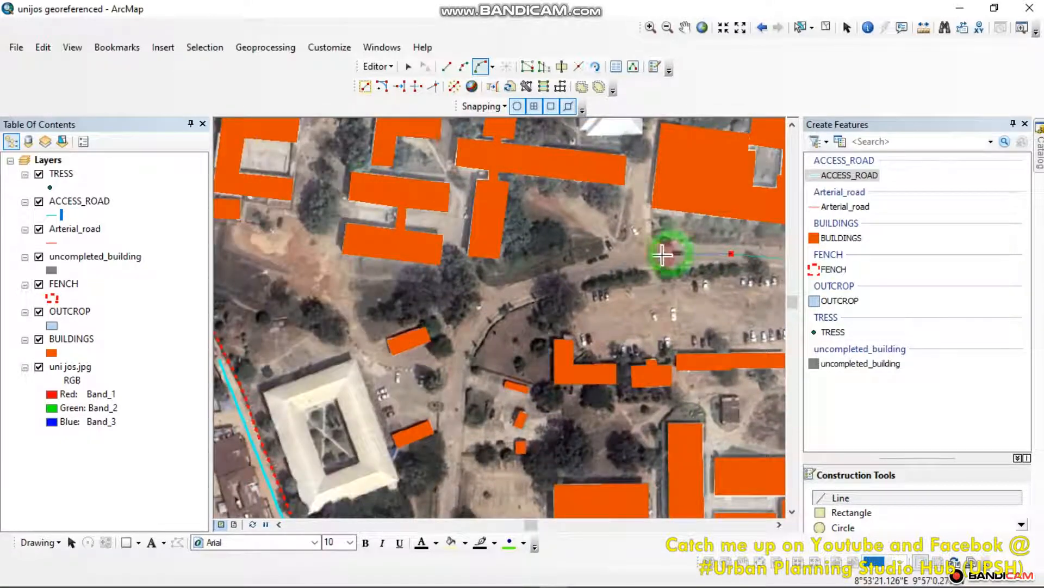
click(520, 291)
Step: Curve the ACCESS_ROAD sketch south at the western bend and trace the inner road down past the courtyard buildings
drag(520, 291, 580, 221)
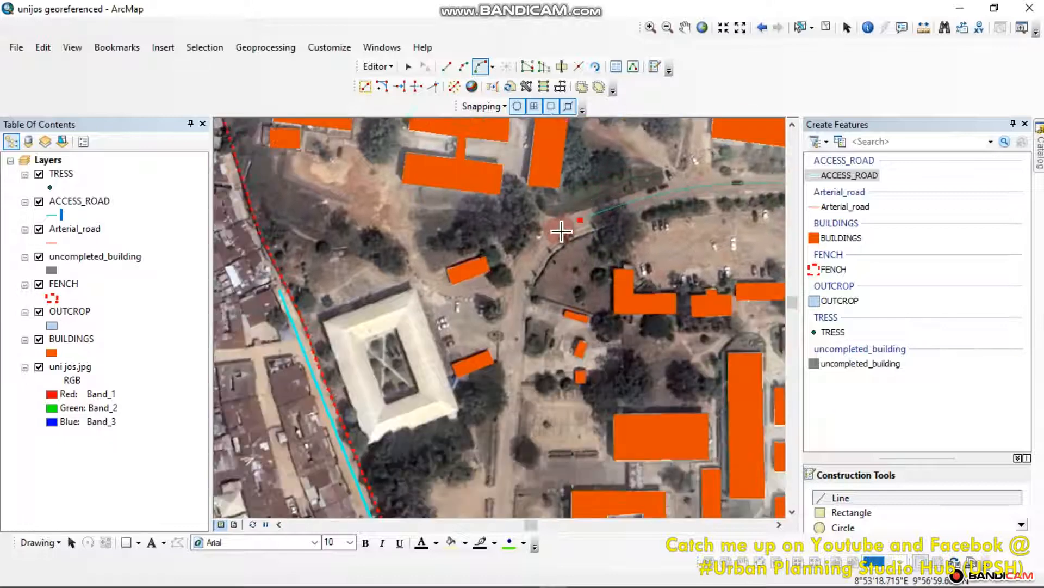
click(521, 286)
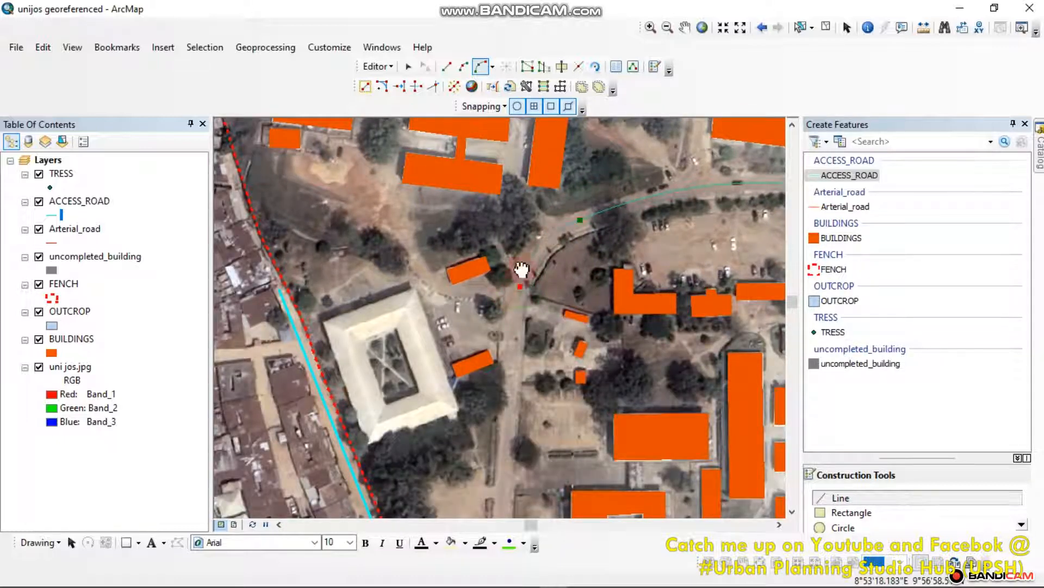
drag(525, 272, 557, 112)
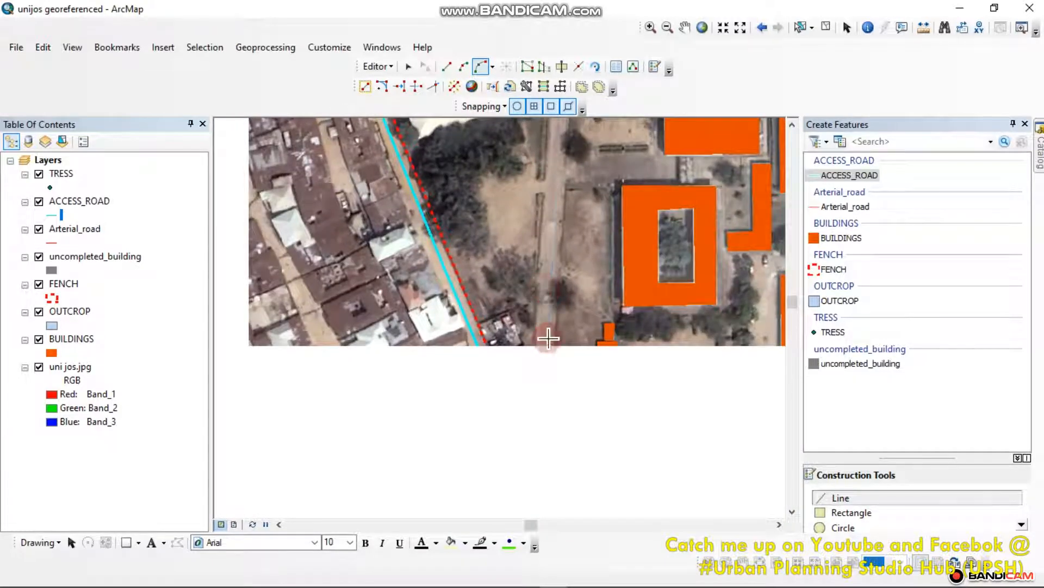
scroll(547, 336, up, 2)
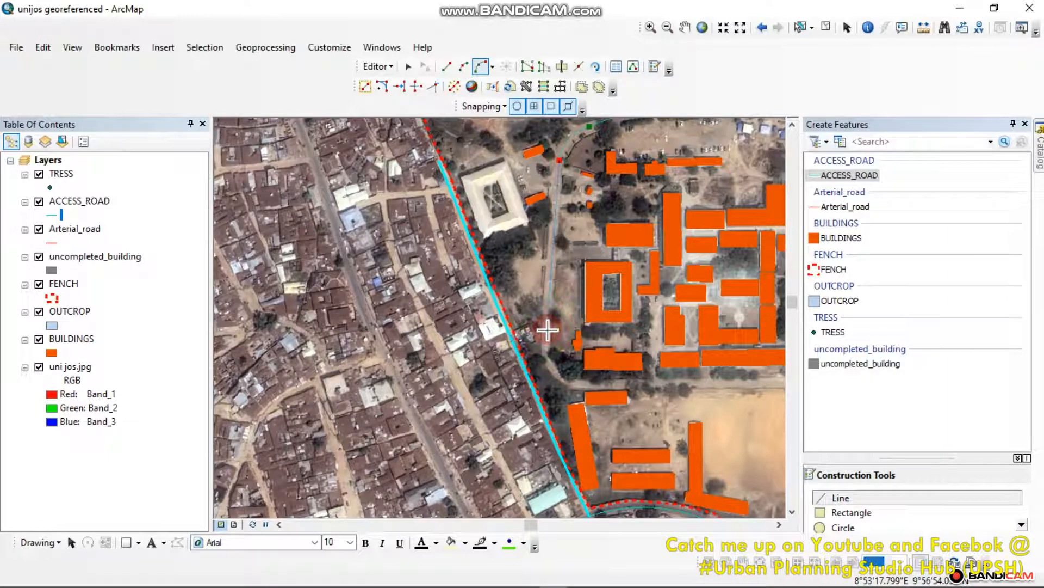
scroll(541, 349, down, 2)
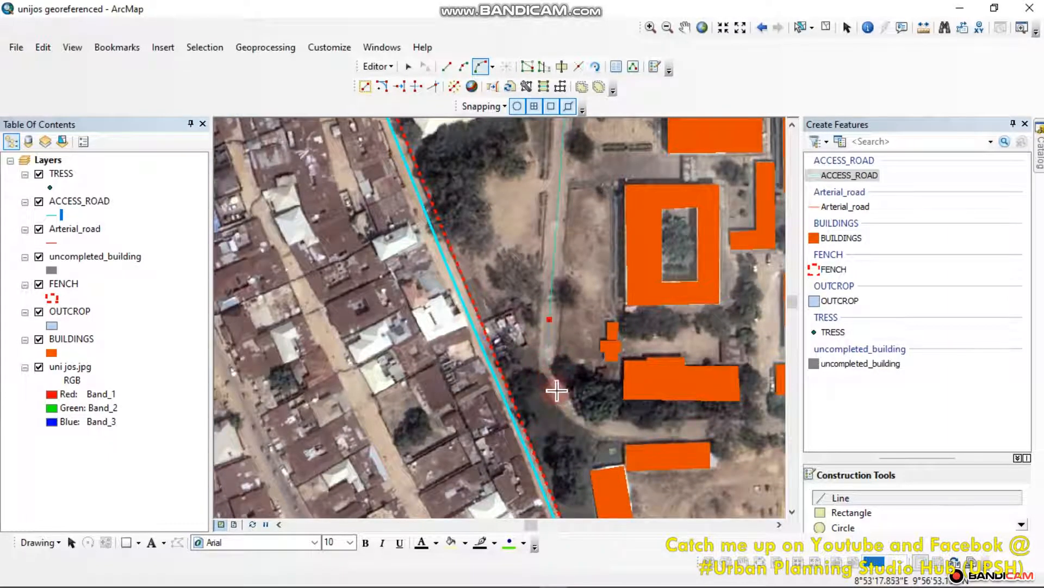
Step: Curve the ACCESS_ROAD sketch around the southwestern bend and extend it east along the road north of the sports field
click(616, 427)
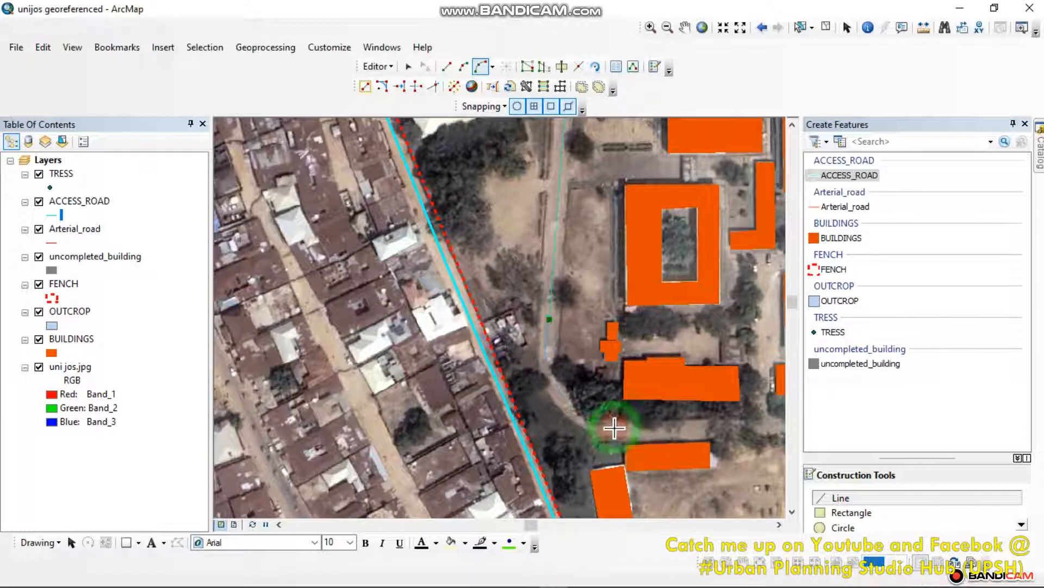
drag(616, 428, 397, 351)
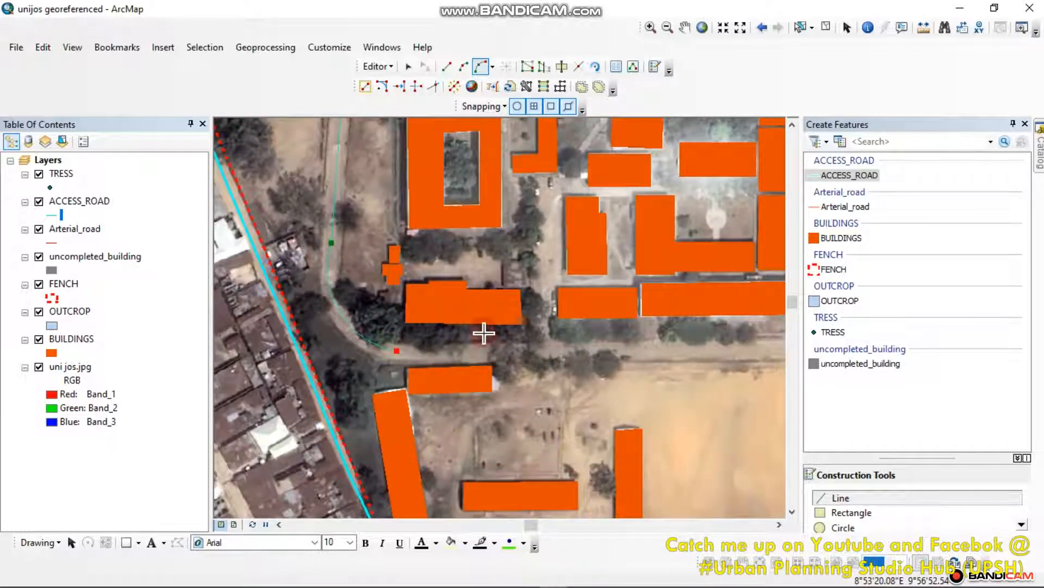
mouse_move(484, 332)
mouse_down()
mouse_move(472, 310)
mouse_move(718, 338)
mouse_up()
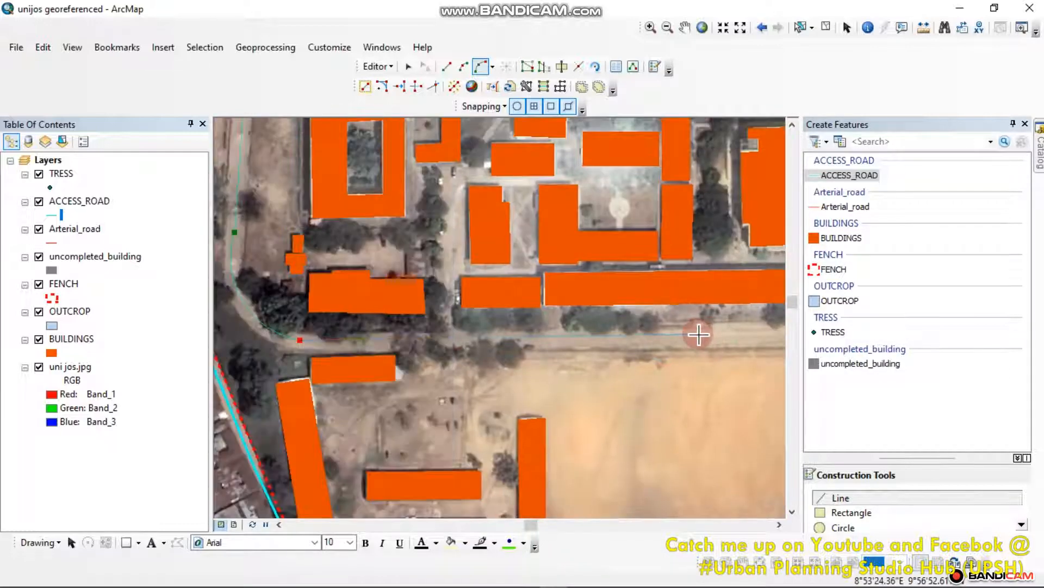
click(745, 334)
Step: Try to curve the ACCESS_ROAD sketch north around the long building's eastern end, and undo the curved segment
mouse_move(745, 335)
mouse_down()
mouse_move(609, 349)
mouse_move(440, 347)
mouse_up()
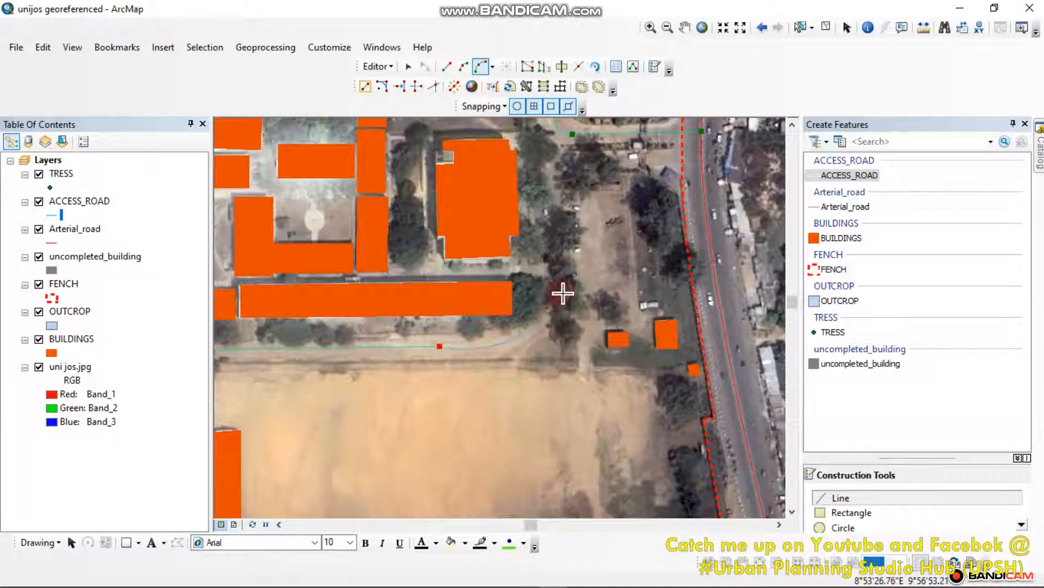
drag(551, 292, 539, 328)
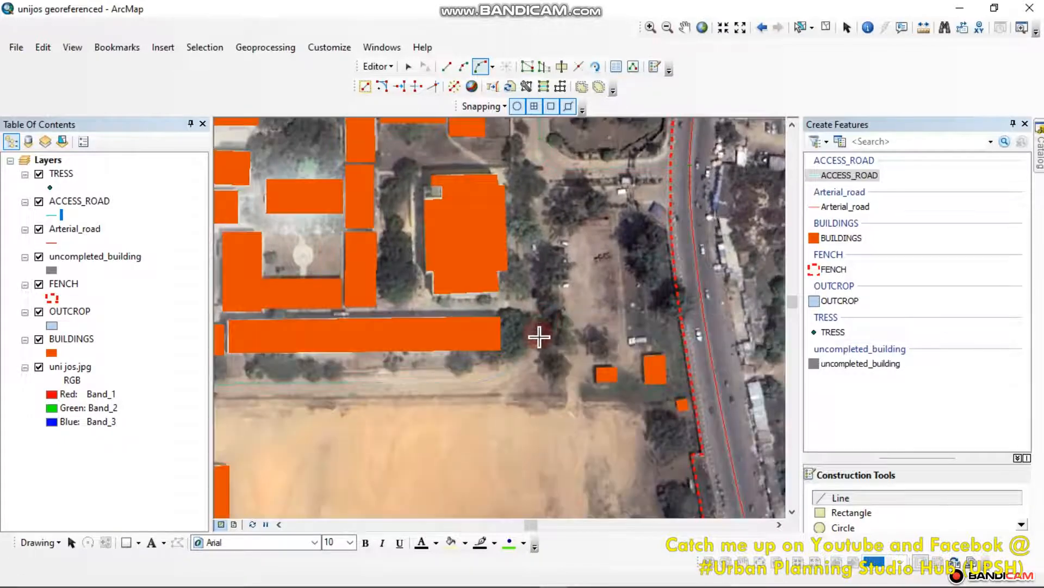
click(540, 319)
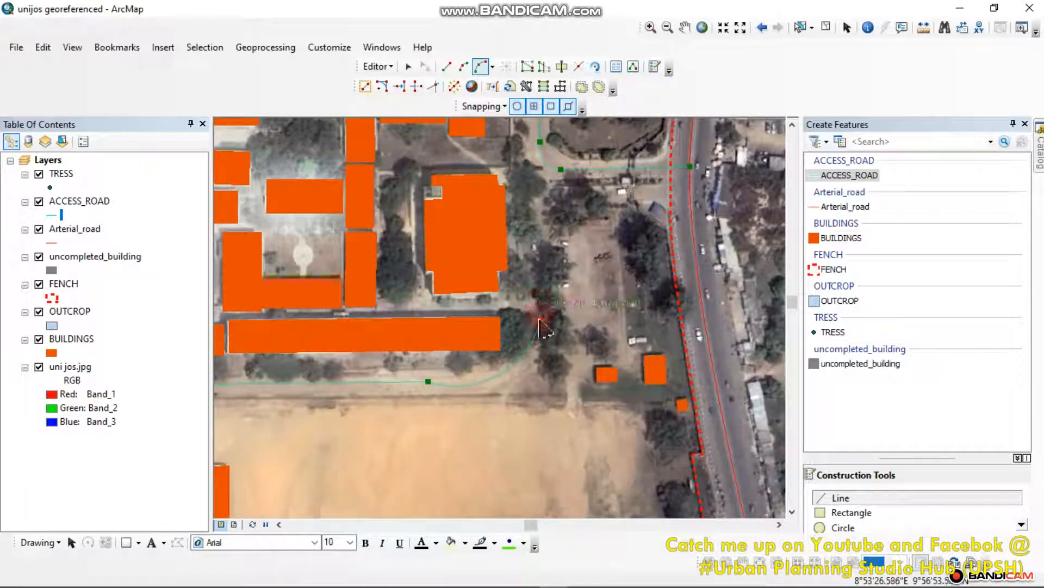
click(476, 382)
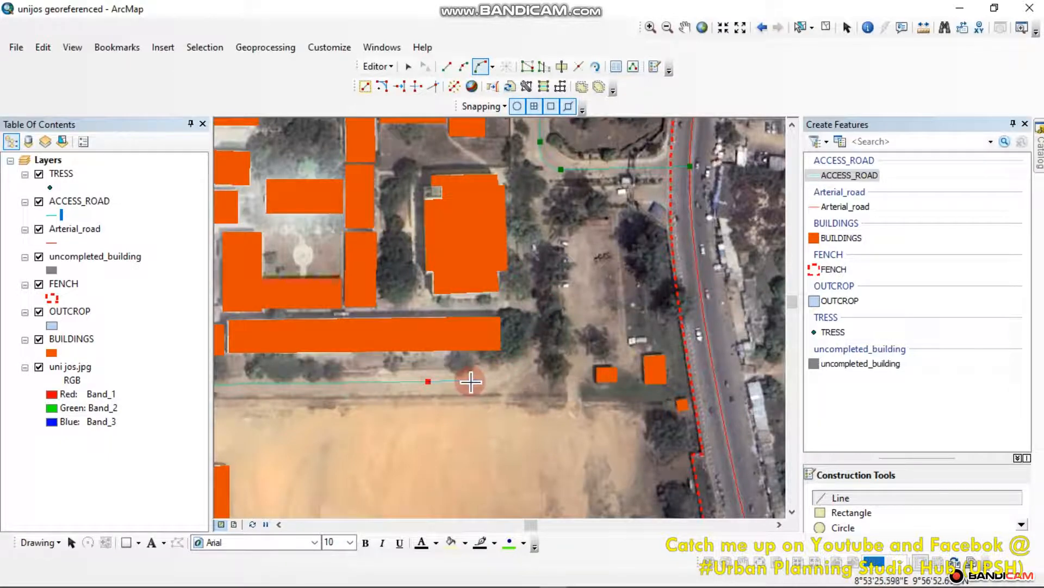
Step: Extend the ACCESS_ROAD sketch slightly east, curve it north around the long building's eastern end and continue toward the gate road
click(472, 381)
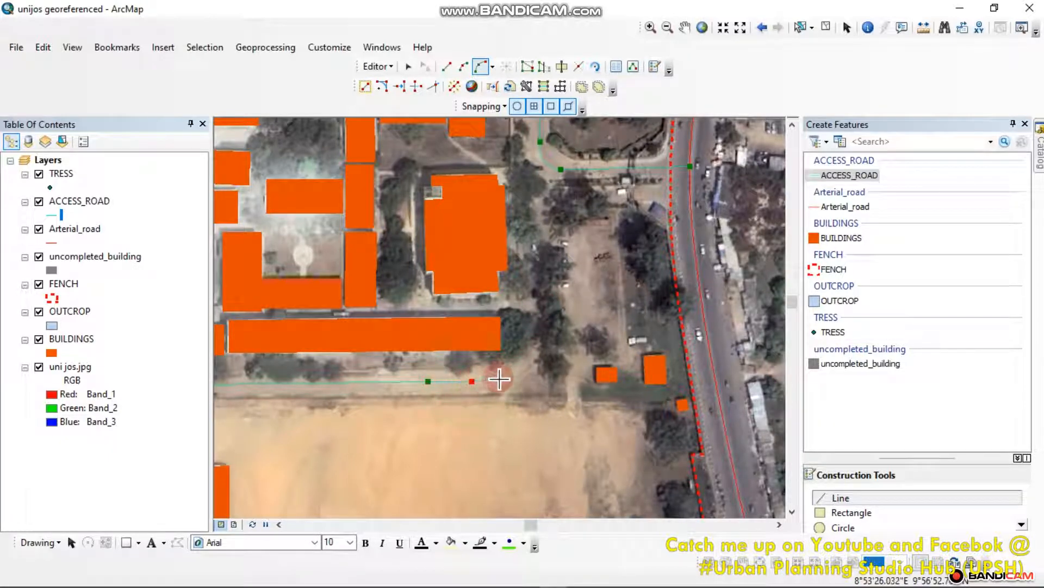
click(538, 329)
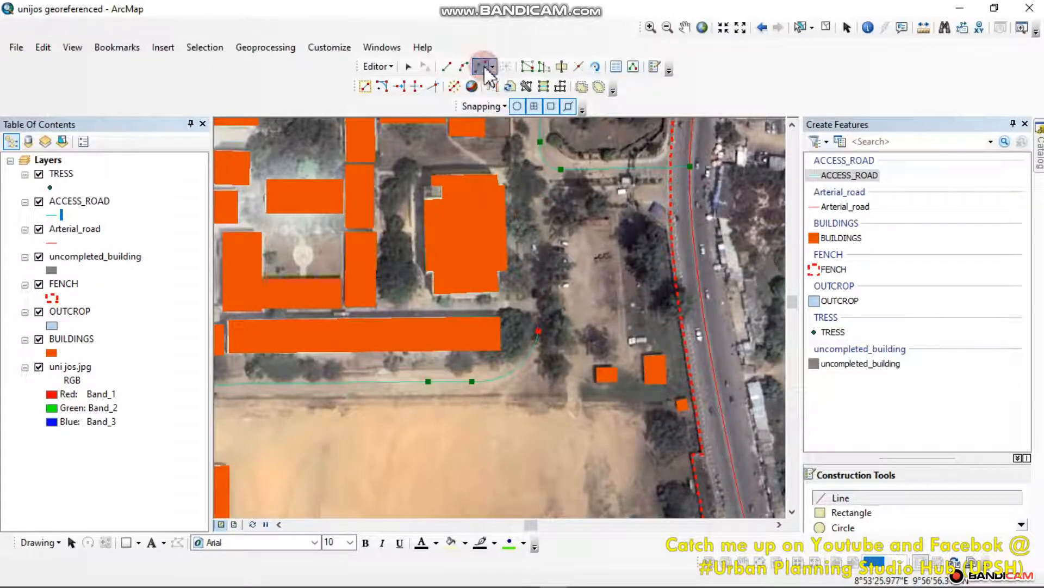
click(545, 217)
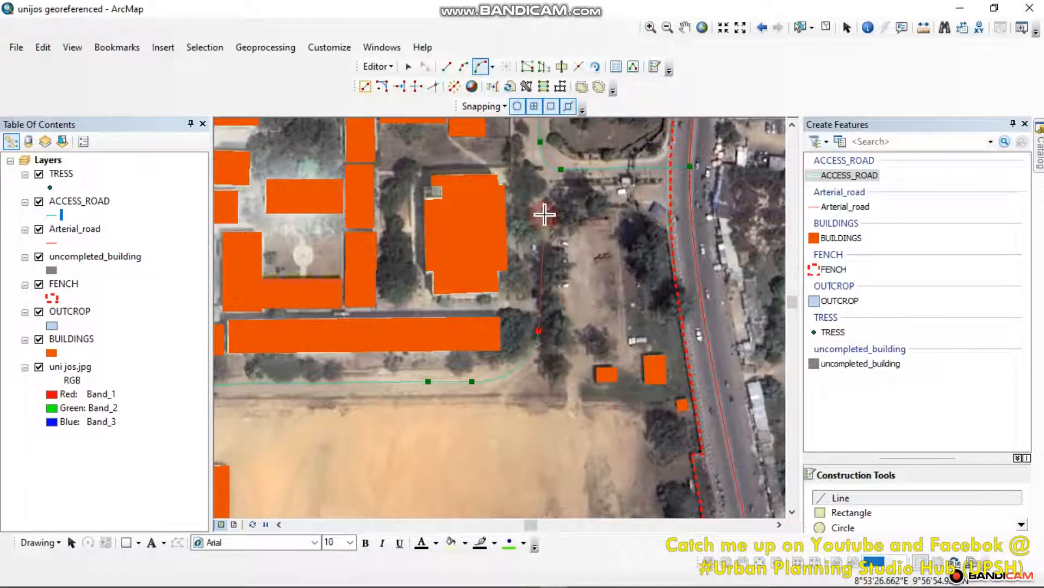